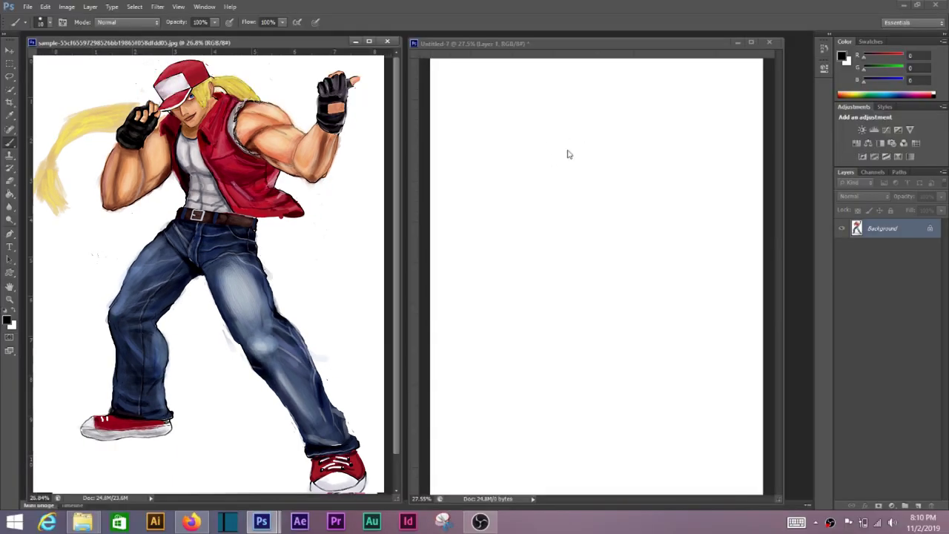
Step: On a new layer, outline the raised arm and fist, undoing the misdrawn strokes
key(ctrl+shift+alt+n)
drag(698, 107, 688, 177)
drag(696, 102, 694, 91)
mouse_move(656, 127)
mouse_down()
mouse_move(652, 172)
mouse_move(679, 187)
mouse_move(695, 169)
mouse_move(678, 236)
mouse_move(598, 229)
mouse_up()
key(ctrl+z)
mouse_move(684, 187)
mouse_down()
mouse_move(665, 254)
mouse_move(636, 257)
mouse_move(566, 210)
mouse_up()
key(ctrl+z)
mouse_move(655, 172)
mouse_down()
mouse_move(626, 179)
mouse_move(610, 148)
mouse_move(555, 132)
mouse_move(537, 181)
mouse_move(569, 216)
mouse_up()
mouse_move(605, 241)
mouse_down()
mouse_move(599, 259)
mouse_move(634, 311)
mouse_move(553, 328)
mouse_move(516, 256)
mouse_up()
key(ctrl+alt+z)
key(ctrl+alt+z)
key(ctrl+shift+z)
key(ctrl+shift+z)
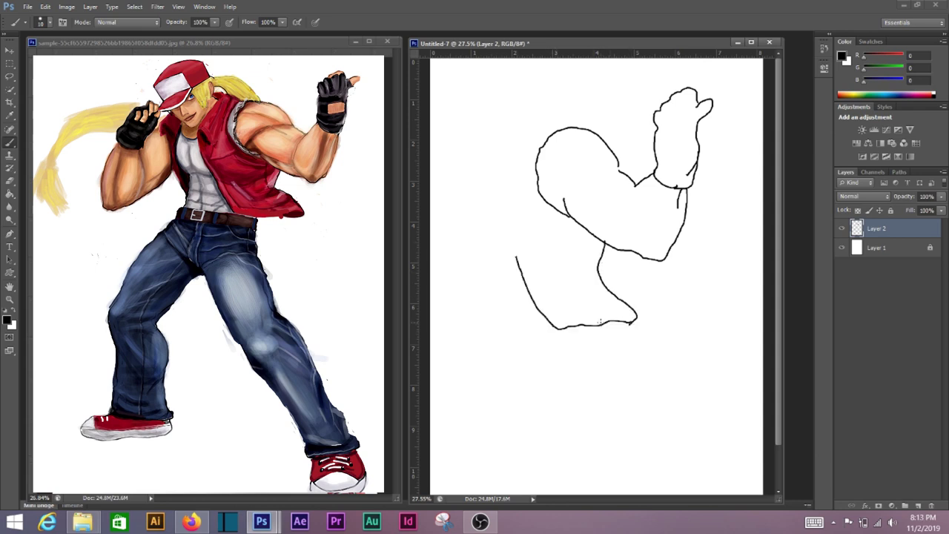
Step: Draw the torso's side and bottom lines, then shrink the sketch to about 80 percent
mouse_move(602, 330)
mouse_down()
mouse_move(557, 334)
mouse_move(512, 283)
mouse_move(494, 238)
mouse_move(485, 178)
mouse_move(519, 109)
mouse_up()
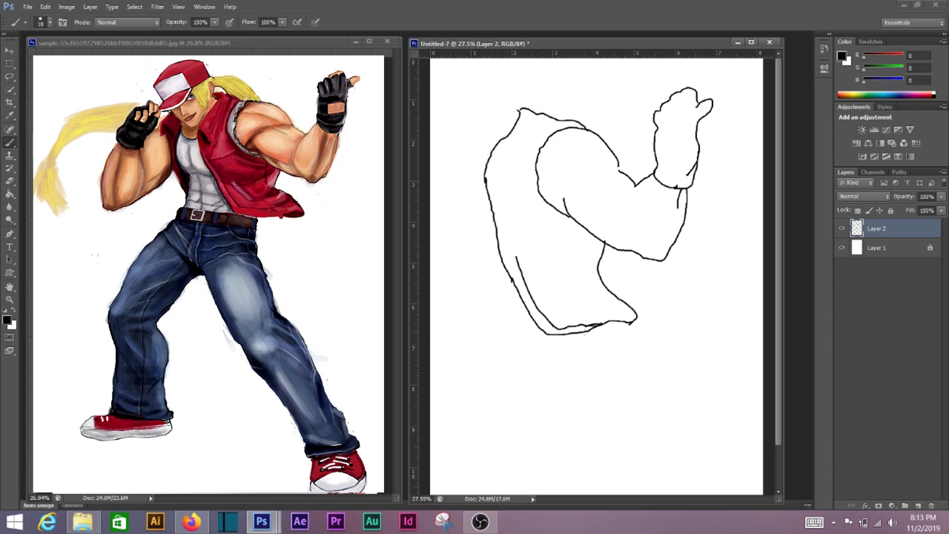
mouse_move(570, 345)
mouse_down()
mouse_move(573, 420)
mouse_move(595, 474)
mouse_up()
key(ctrl+t)
drag(712, 473, 634, 340)
key(Return)
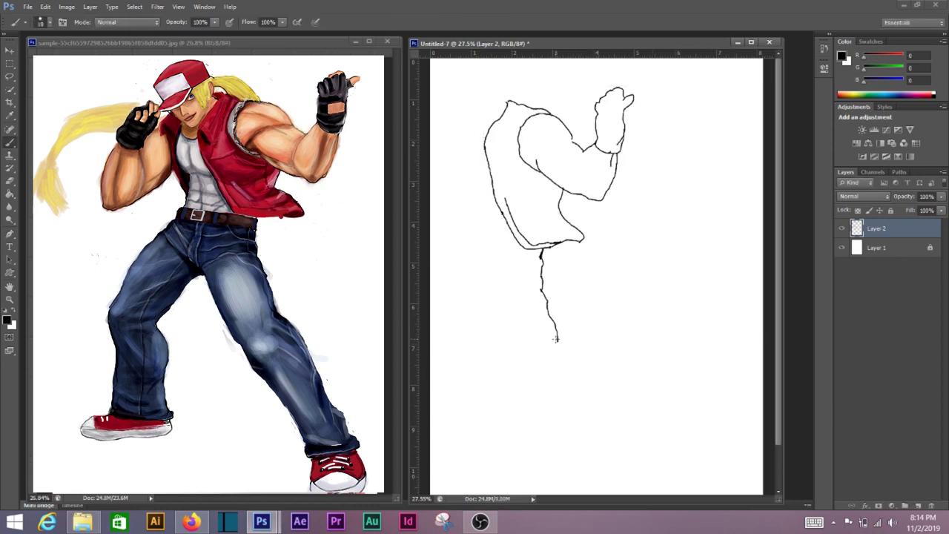
Step: Draw the first leg line down from the torso
drag(564, 373, 639, 483)
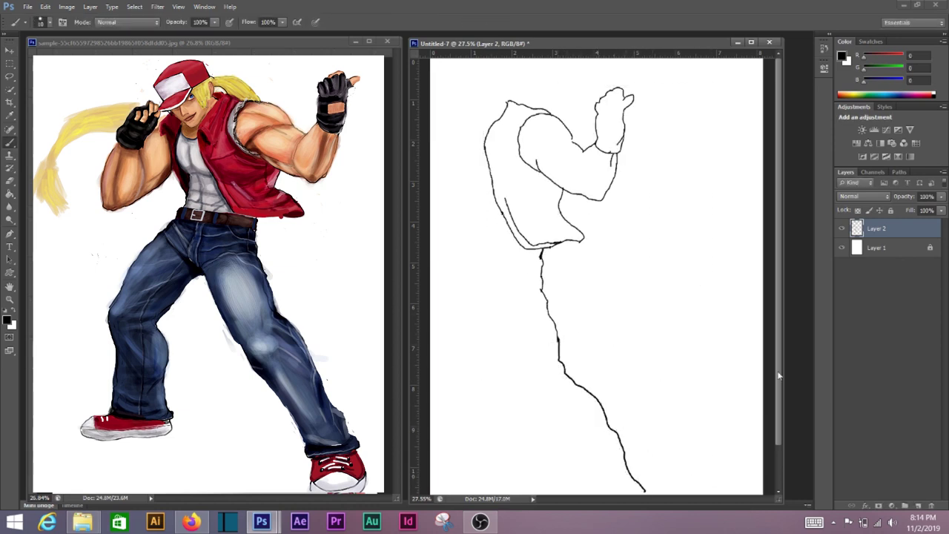
scroll(778, 376, down, 2)
mouse_move(639, 438)
mouse_down()
mouse_move(650, 475)
mouse_move(601, 487)
mouse_move(505, 351)
mouse_up()
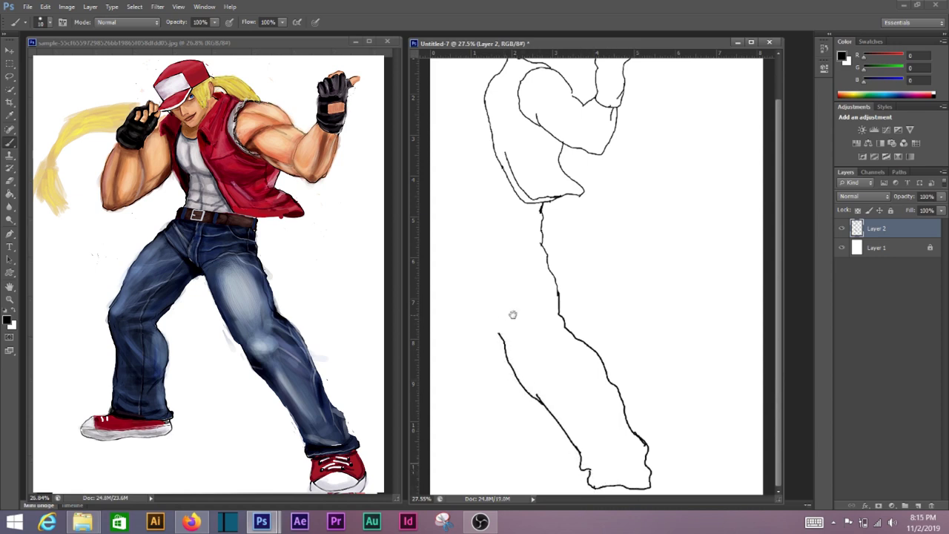
scroll(513, 314, up, 1)
scroll(525, 318, down, 1)
Step: Nudge the sketch right, start the second leg's outer line, and shrink the sketch slightly
key(v)
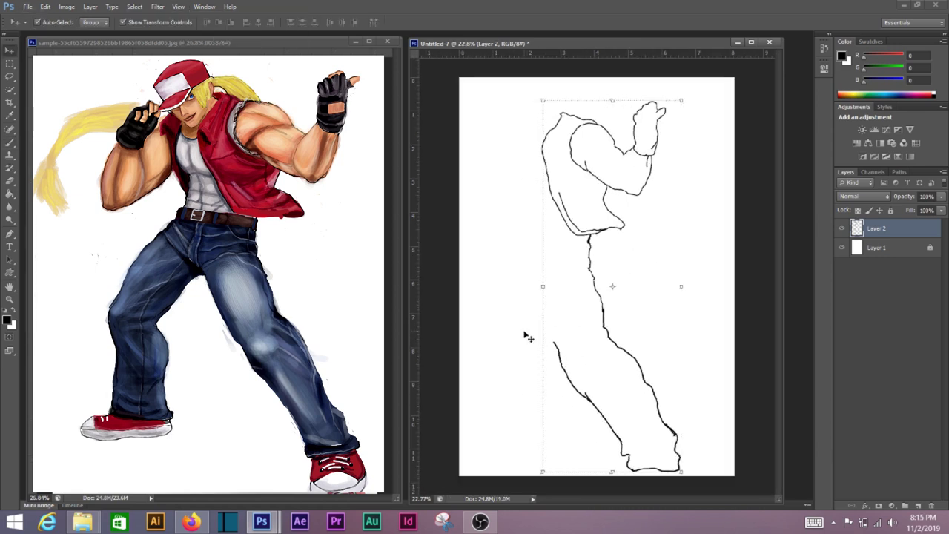
key(shift+Right)
key(shift+Right)
key(shift+Right)
key(b)
mouse_move(584, 344)
mouse_down()
mouse_move(556, 269)
mouse_move(502, 407)
mouse_up()
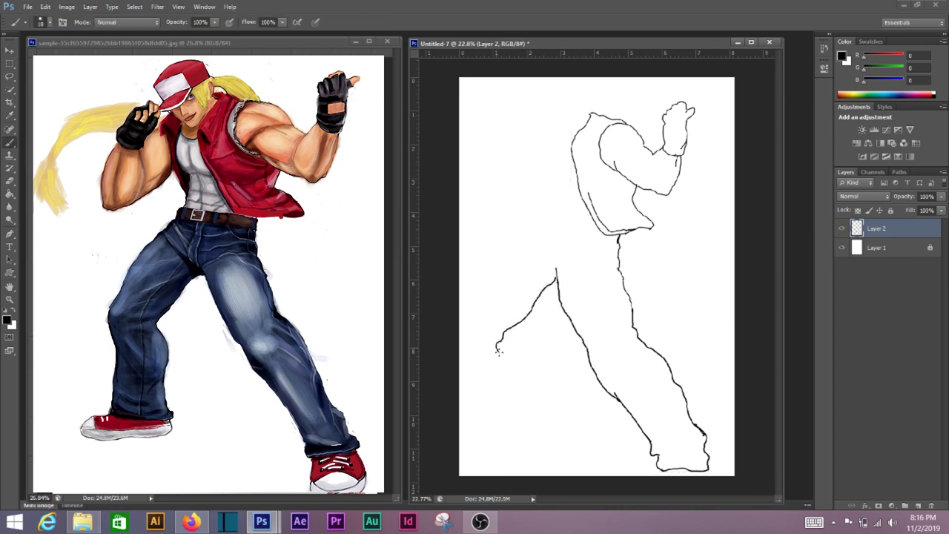
key(ctrl+t)
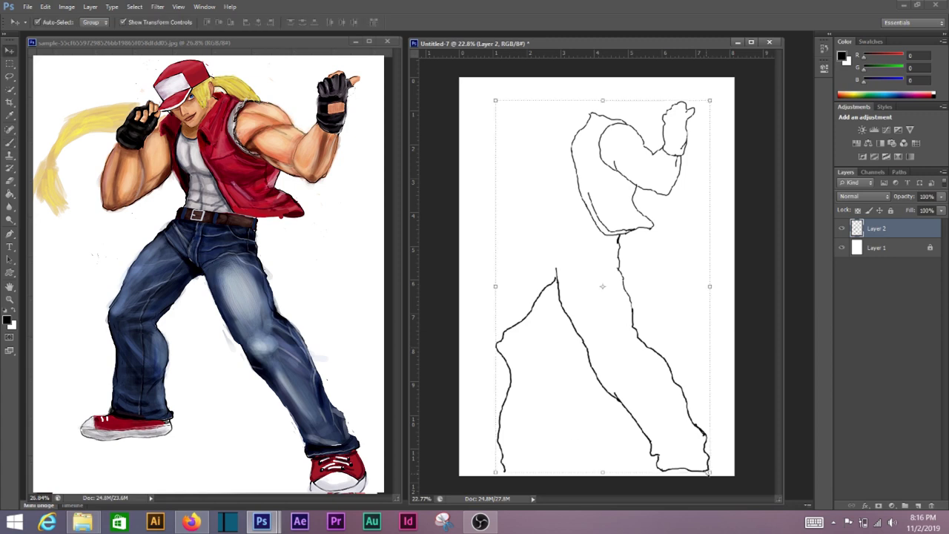
drag(732, 477, 710, 434)
key(Return)
mouse_move(492, 421)
mouse_down()
mouse_move(531, 421)
mouse_move(501, 432)
mouse_move(492, 407)
mouse_move(495, 288)
mouse_move(560, 211)
mouse_up()
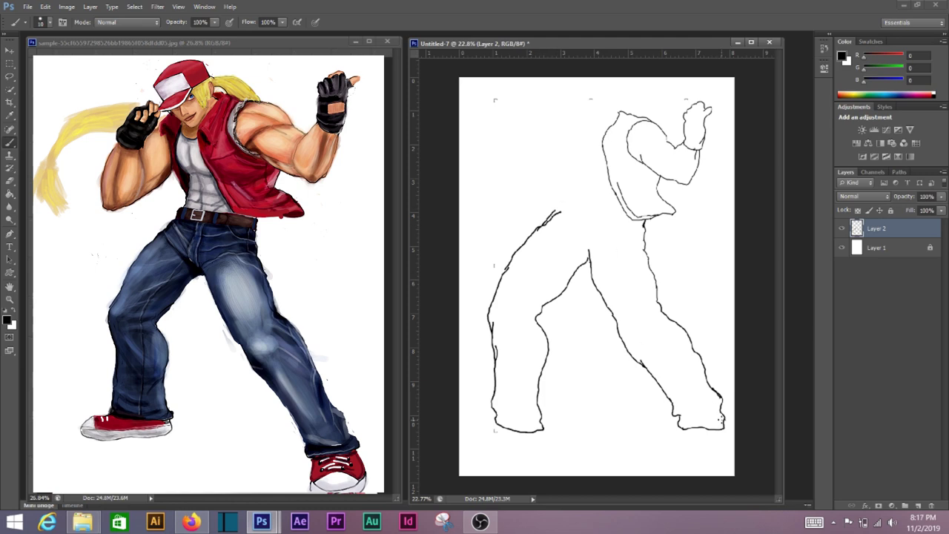
Step: Draw the right foot and both legs' inner lines, erasing stray lower-leg strokes
drag(699, 446, 676, 386)
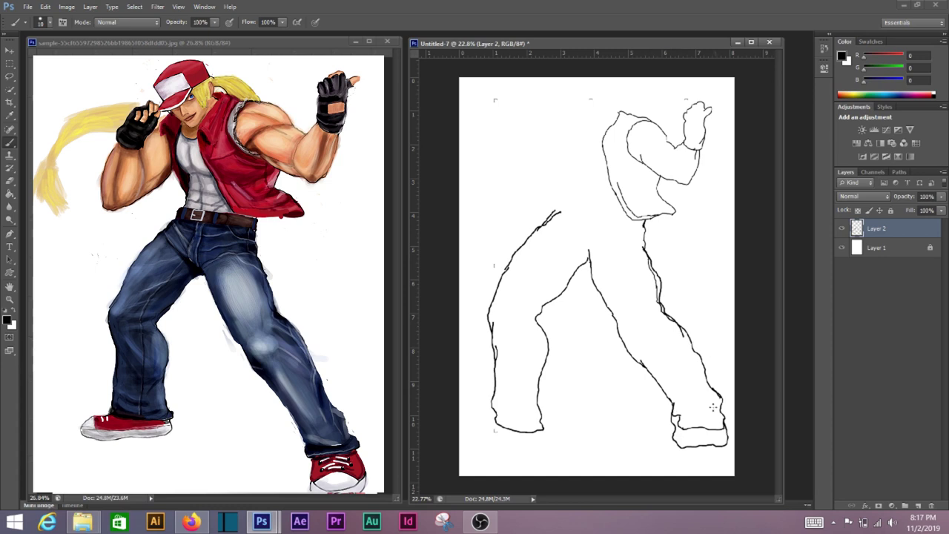
key(e)
drag(677, 414, 691, 452)
key(b)
drag(641, 363, 666, 418)
mouse_move(592, 277)
mouse_down()
mouse_move(662, 431)
mouse_move(715, 473)
mouse_up()
key(e)
drag(712, 389, 712, 445)
drag(657, 371, 685, 434)
Step: Erase and redraw the right leg's outer line down to the foot
key(b)
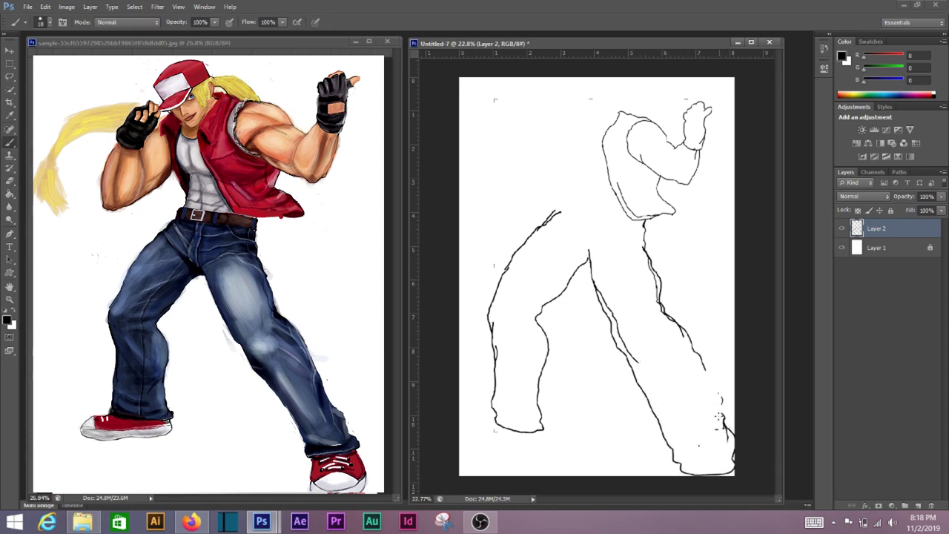
key(e)
mouse_move(680, 334)
mouse_down()
mouse_move(697, 350)
mouse_move(659, 279)
mouse_up()
key(b)
drag(700, 387, 649, 266)
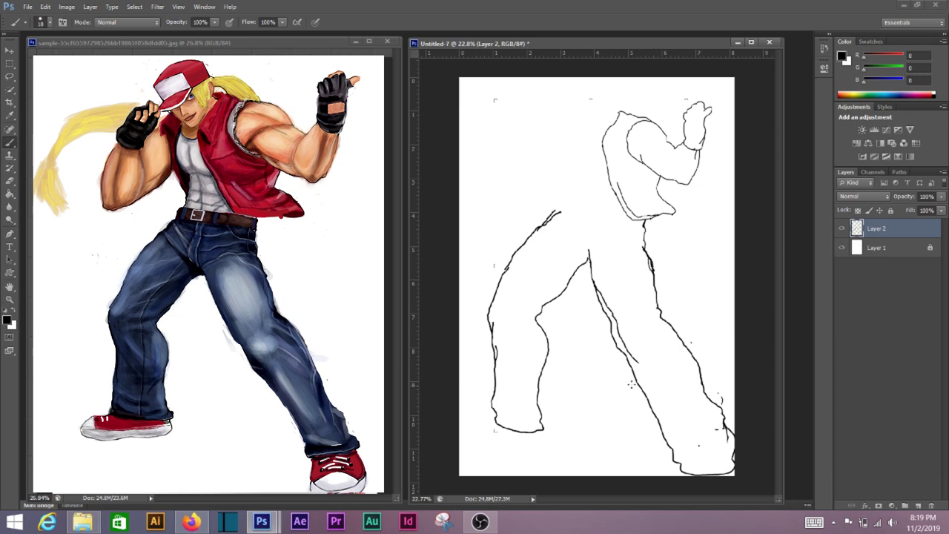
drag(627, 371, 689, 475)
Step: Erase the doubled inner leg line and redraw the left leg's outer line
key(e)
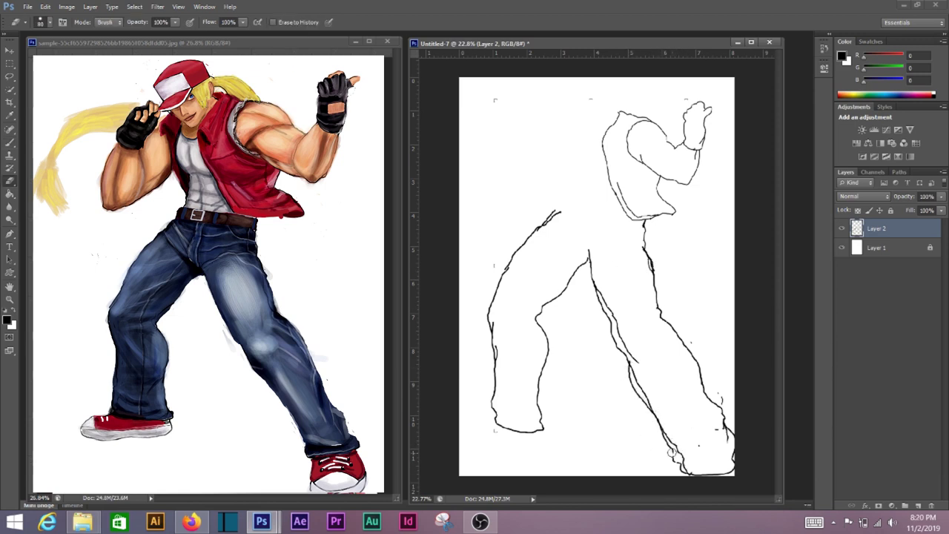
mouse_move(646, 410)
mouse_down()
mouse_move(616, 330)
mouse_move(626, 327)
mouse_up()
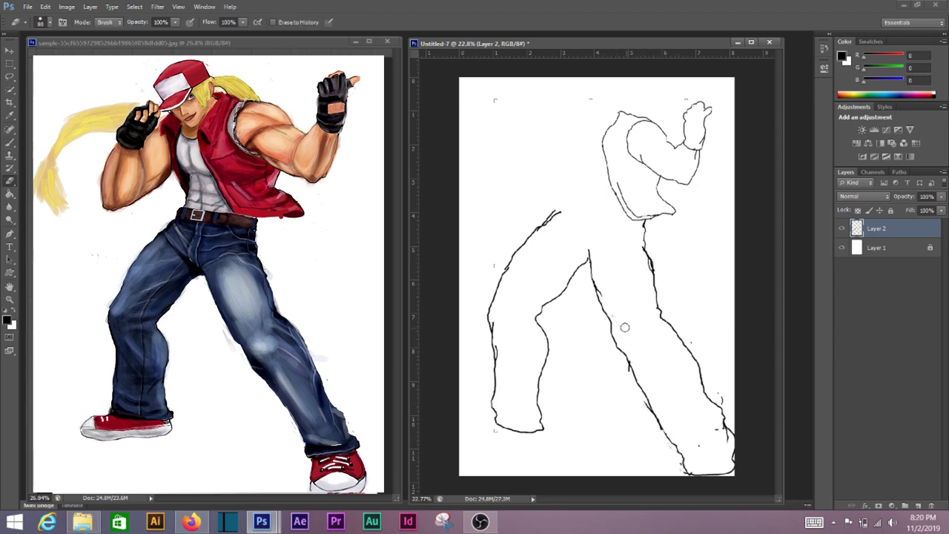
key(b)
mouse_move(489, 310)
mouse_down()
mouse_move(522, 249)
mouse_move(502, 286)
mouse_move(495, 277)
mouse_up()
key(e)
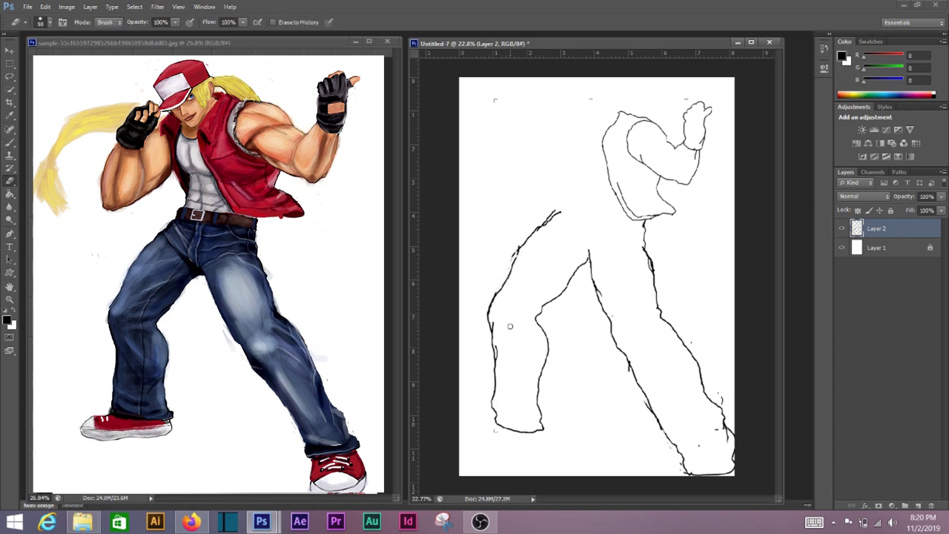
key(b)
Step: Lasso around the upper torso, then scale the whole sketch down
key(l)
click(644, 224)
click(504, 96)
click(650, 89)
click(719, 222)
key(v)
drag(737, 475, 704, 456)
key(Return)
Step: Trace a Pen path around the torso and cut it onto its own layer
key(p)
click(644, 151)
click(535, 152)
click(693, 154)
right_click(703, 179)
click(660, 222)
key(Return)
key(ctrl+shift+j)
key(v)
Step: Enlarge the torso and position it above the legs, nudging it up and right
mouse_move(642, 200)
mouse_down()
mouse_move(601, 271)
mouse_move(597, 142)
mouse_move(692, 264)
mouse_up()
key(Return)
key(shift+Up)
key(shift+Up)
key(shift+Up)
key(shift+Right)
key(shift+Right)
key(shift+Right)
key(shift+Right)
key(shift+Right)
key(shift+Right)
key(shift+Right)
key(shift+Right)
key(shift+Right)
key(shift+Right)
key(b)
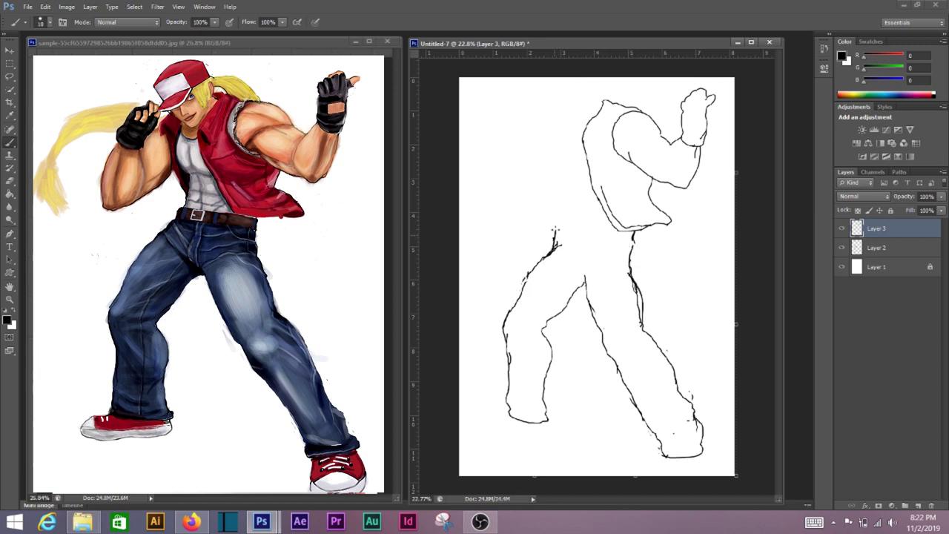
Step: Draw the belt line and redraw the right foot, erasing its stray lines
drag(634, 237, 570, 232)
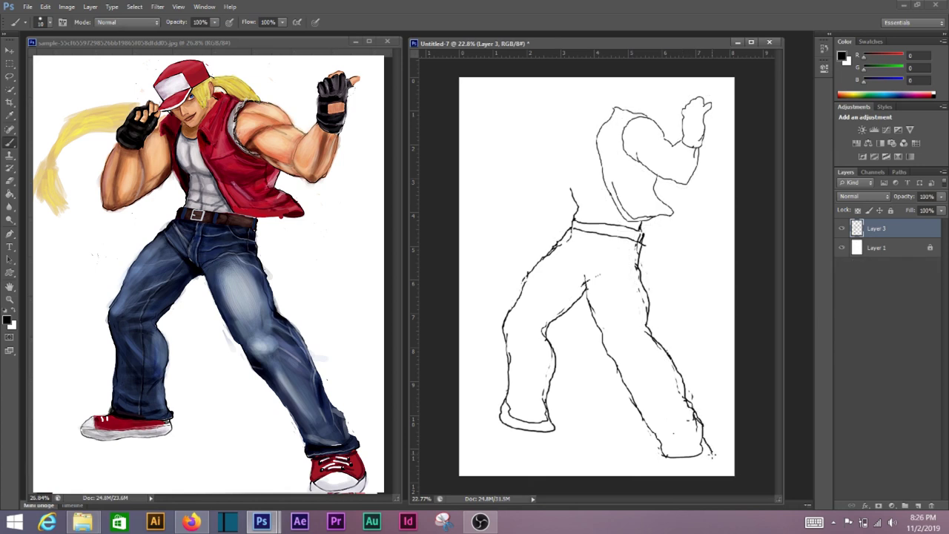
drag(713, 454, 658, 467)
drag(648, 427, 660, 469)
key(e)
mouse_move(697, 433)
mouse_down()
mouse_move(682, 390)
mouse_move(657, 457)
mouse_up()
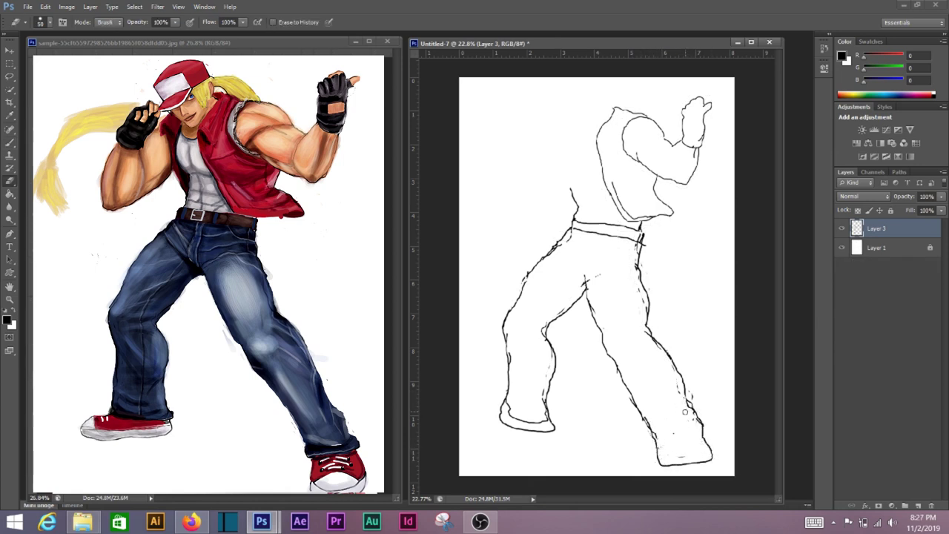
key(b)
Step: Draw the left shoe outline and shrink the sketch toward the top-left
mouse_move(549, 438)
mouse_down()
mouse_move(519, 448)
mouse_move(466, 444)
mouse_move(488, 422)
mouse_up()
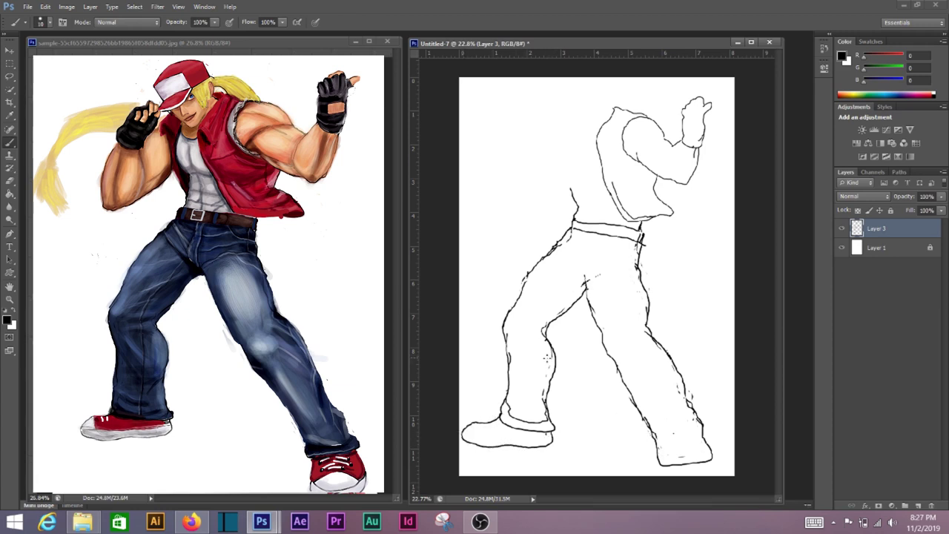
key(ctrl+t)
mouse_move(715, 472)
mouse_down()
mouse_move(691, 440)
mouse_move(698, 458)
mouse_move(655, 472)
mouse_move(649, 443)
mouse_up()
key(Return)
Step: Draw the back line and the second raised arm with an inner fold line
drag(564, 219, 550, 236)
key(ctrl+alt+z)
key(ctrl+alt+z)
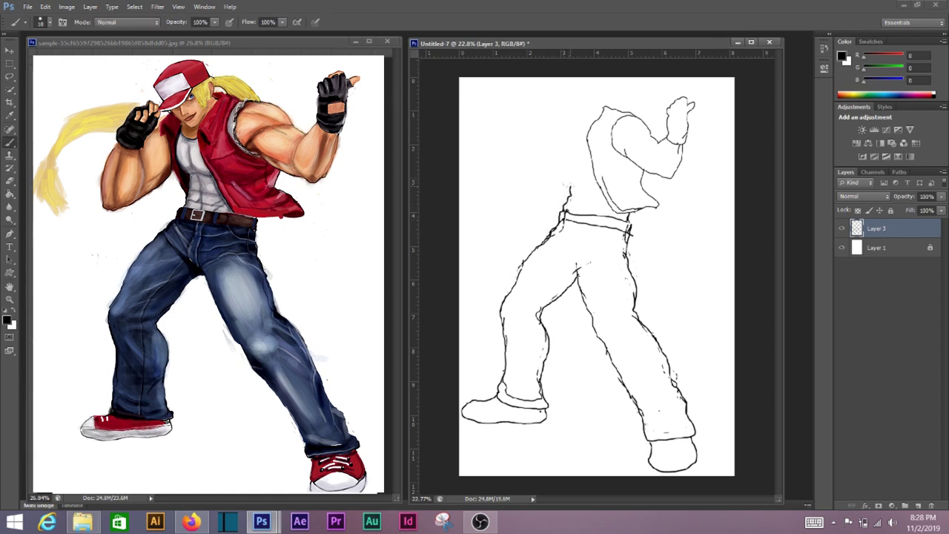
mouse_move(567, 183)
mouse_down()
mouse_move(556, 157)
mouse_move(562, 131)
mouse_up()
drag(561, 190, 551, 139)
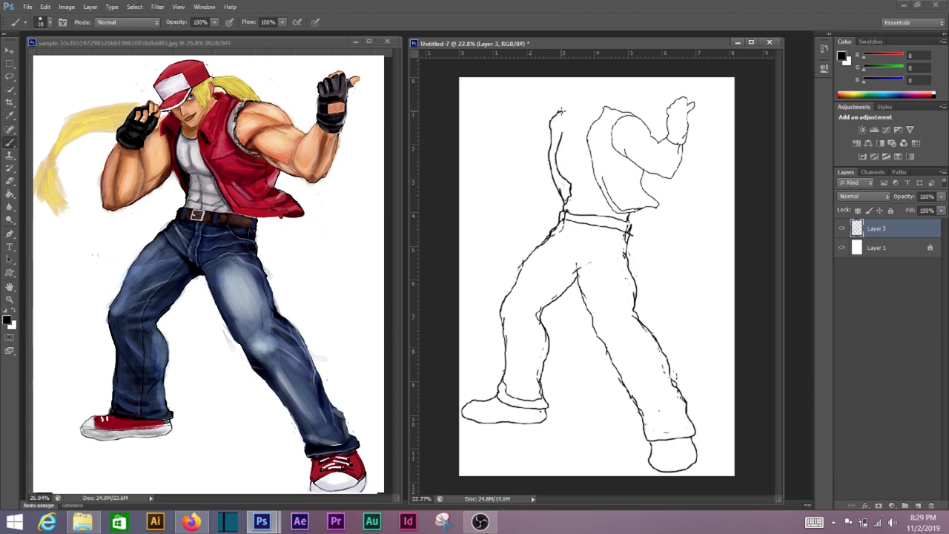
mouse_move(547, 167)
mouse_down()
mouse_move(492, 199)
mouse_move(488, 162)
mouse_up()
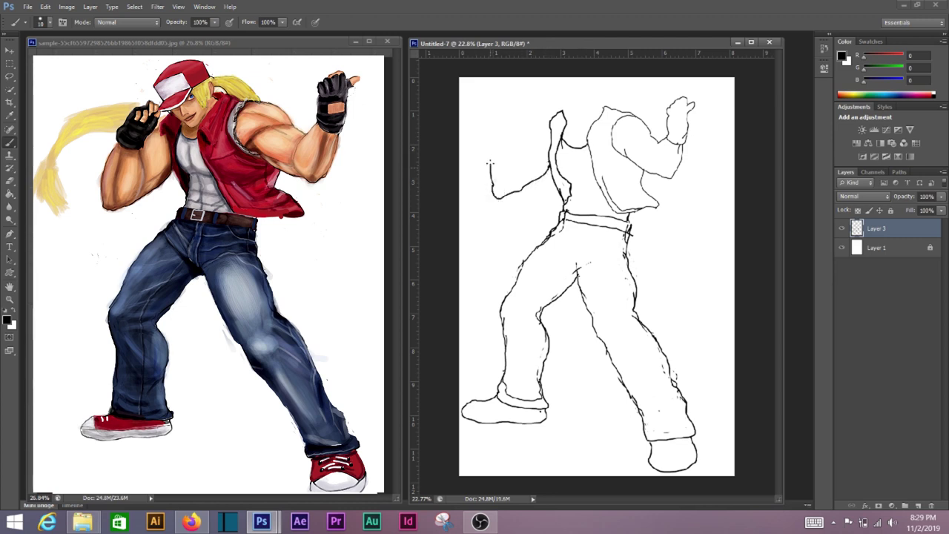
drag(509, 117, 546, 97)
drag(519, 151, 521, 191)
Step: Path around the right arm and cut it onto a new Layer 4
key(p)
click(603, 126)
click(669, 183)
click(699, 125)
click(677, 88)
click(619, 118)
right_click(674, 108)
click(705, 141)
click(540, 153)
key(ctrl+x)
key(ctrl+v)
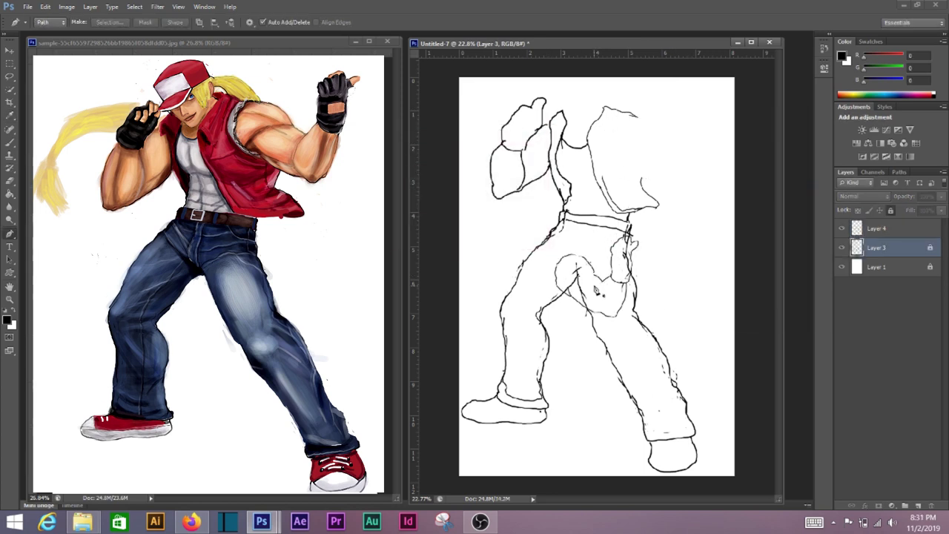
Step: Move and enlarge the pasted arm, then nudge Layers 3 and 4 left together
key(ctrl+t)
drag(608, 286, 683, 138)
drag(712, 181, 732, 199)
key(Return)
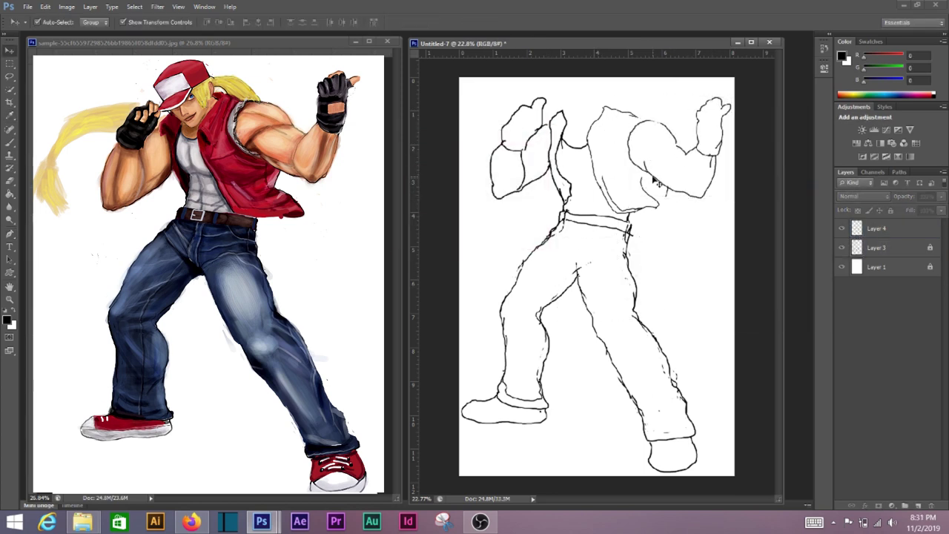
click(927, 249)
shift+click(856, 230)
key(shift+Left)
key(shift+Left)
key(shift+Left)
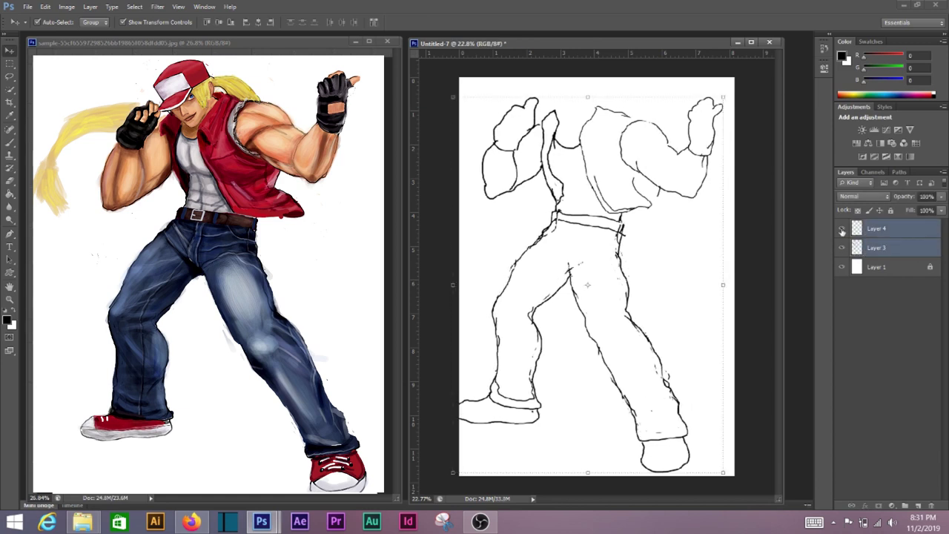
key(b)
click(857, 230)
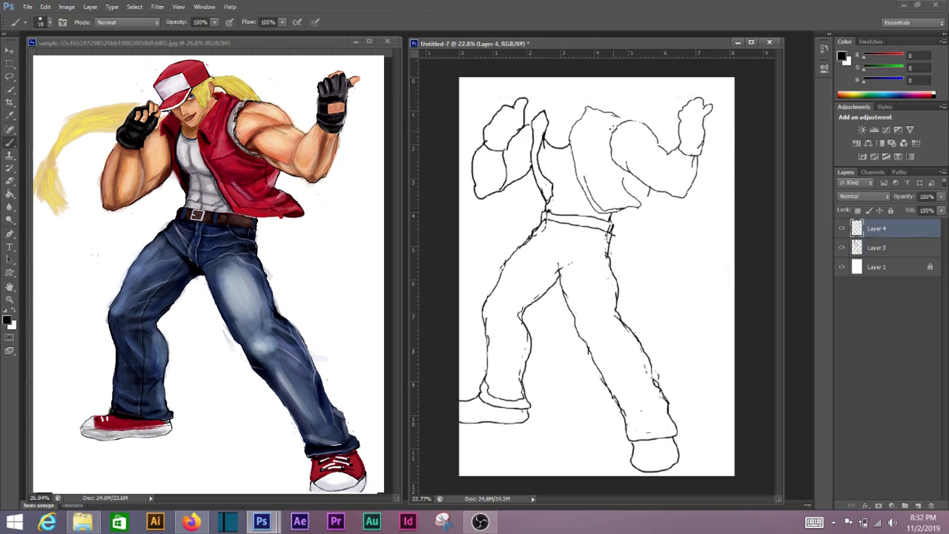
Step: Draw the line under the vest and erase a stray mark on Layer 3
mouse_move(628, 173)
mouse_down()
mouse_move(660, 219)
mouse_move(597, 209)
mouse_up()
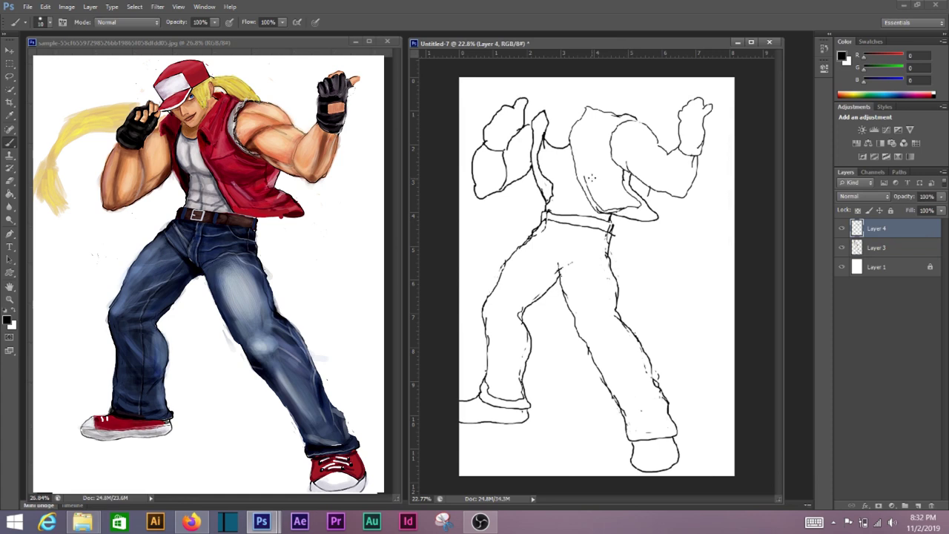
key(e)
key(alt+bracketleft)
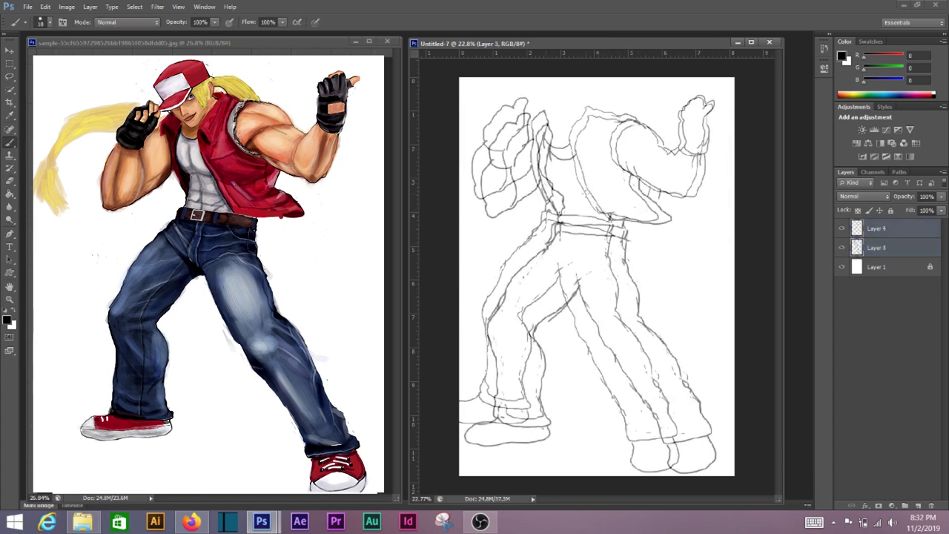
drag(515, 124, 528, 133)
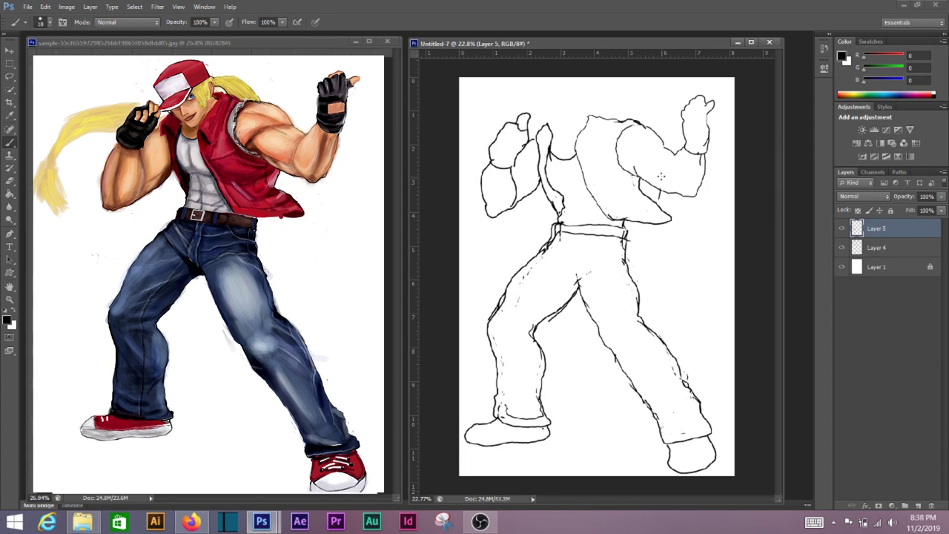
Step: Merge the sketch layers and shift the combined sketch down-right
key(v)
key(shift+alt+bracketleft)
key(ctrl+e)
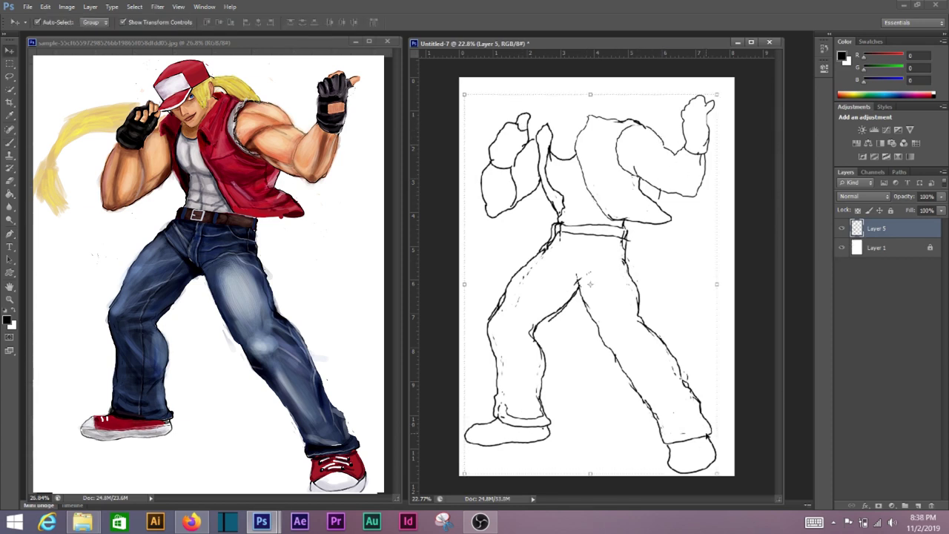
drag(464, 94, 484, 123)
key(ctrl+Tab)
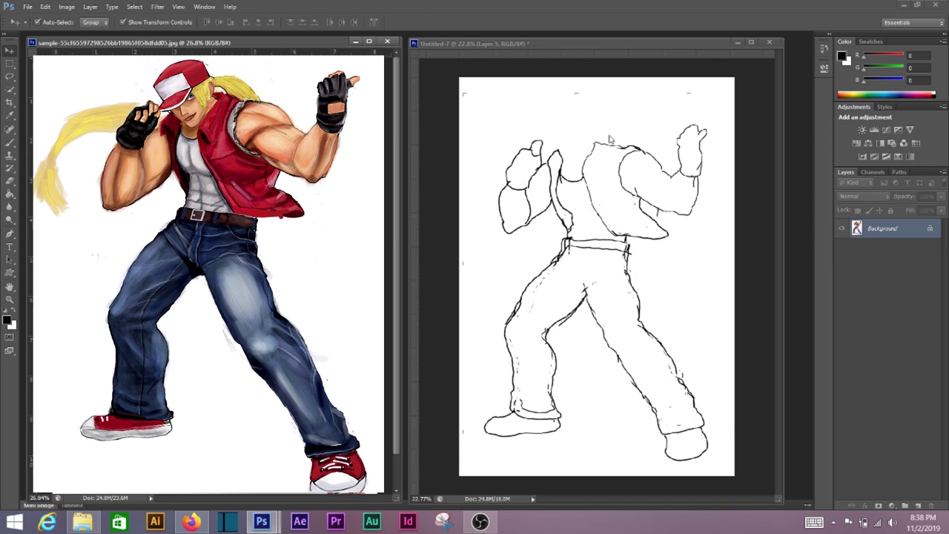
key(b)
key(ctrl+Tab)
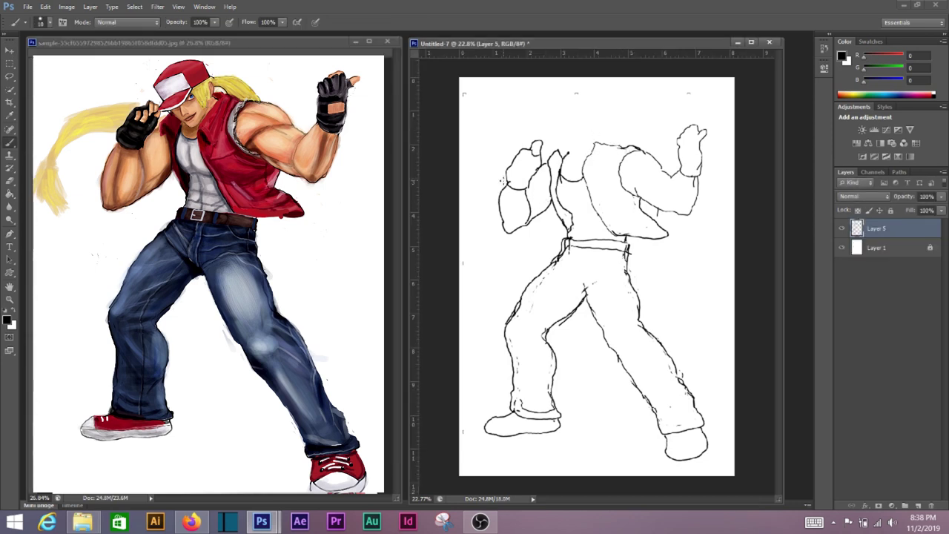
Step: On a new layer, draw the cap and head outline with its brim
scroll(507, 208, up, 3)
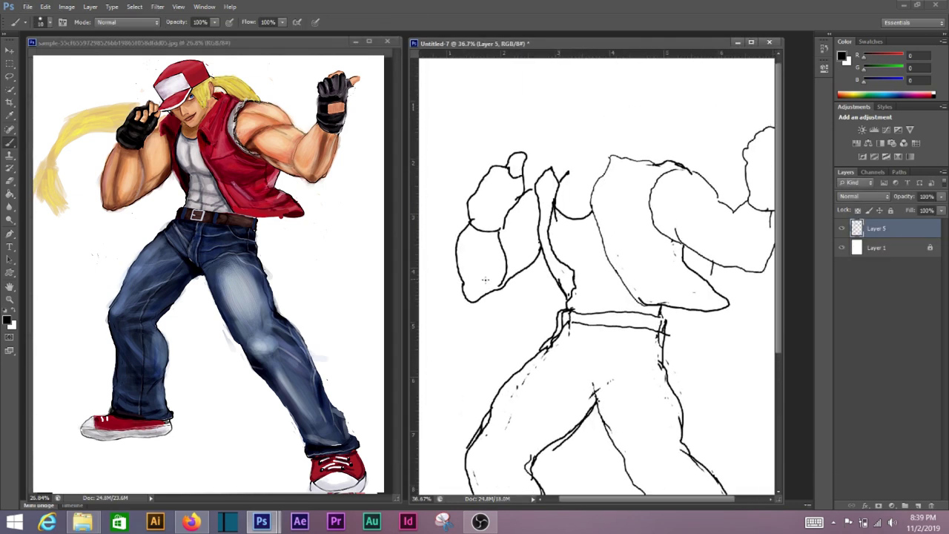
scroll(619, 144, up, 1)
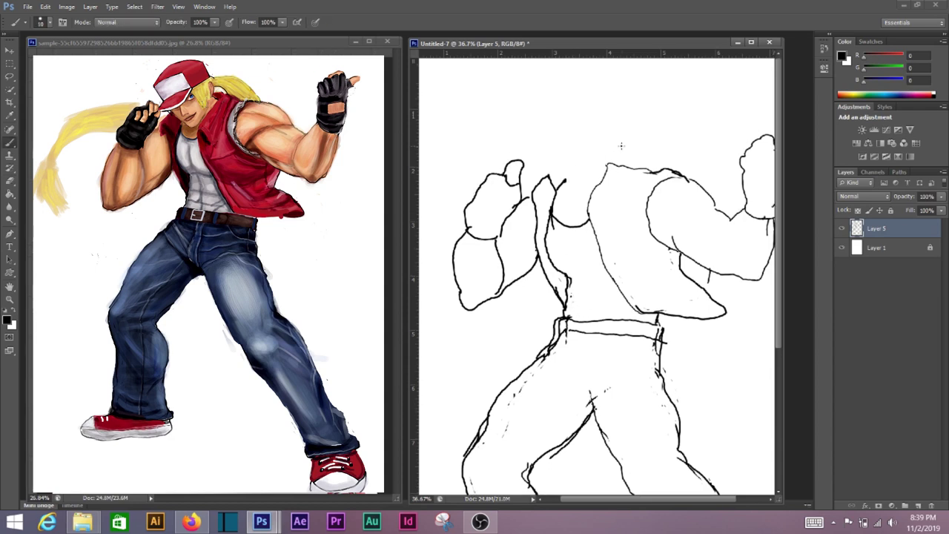
key(ctrl+shift+alt+n)
mouse_move(608, 141)
mouse_down()
mouse_move(650, 166)
mouse_move(578, 152)
mouse_up()
mouse_move(550, 119)
mouse_down()
mouse_move(531, 165)
mouse_move(549, 172)
mouse_move(575, 157)
mouse_move(537, 130)
mouse_up()
drag(577, 156, 604, 136)
Step: Tidy the collar lines, erasing on the older sketch layer and redrawing on the cap layer
key(e)
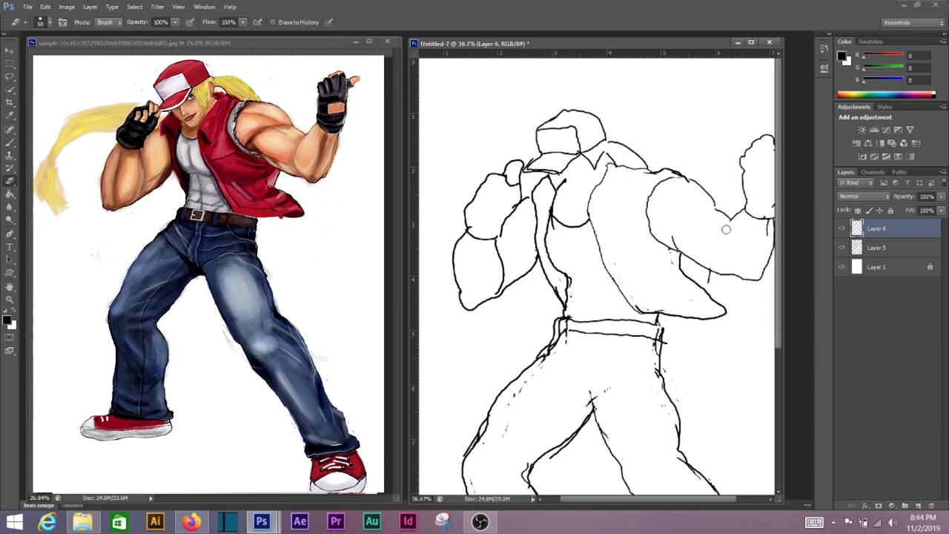
key(alt+bracketleft)
key(b)
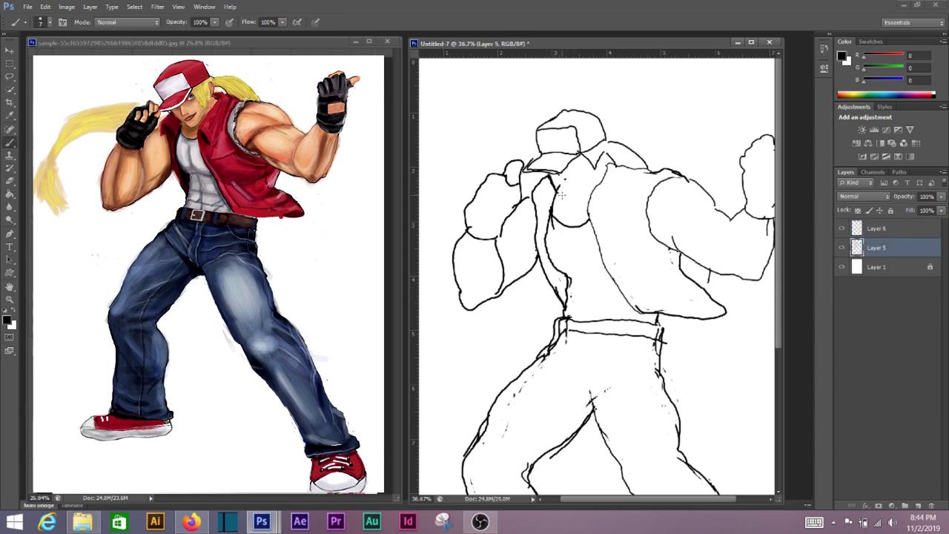
key(alt+bracketright)
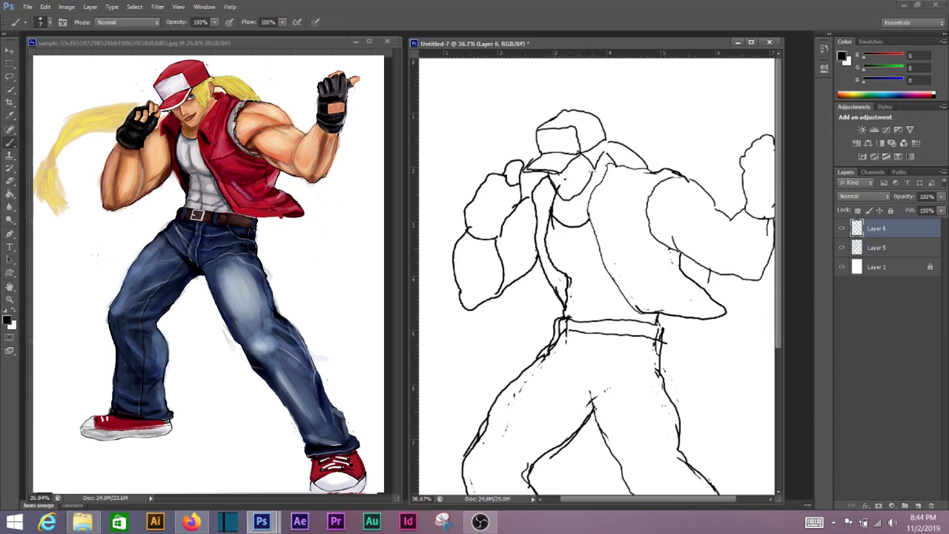
key(e)
key(alt+bracketleft)
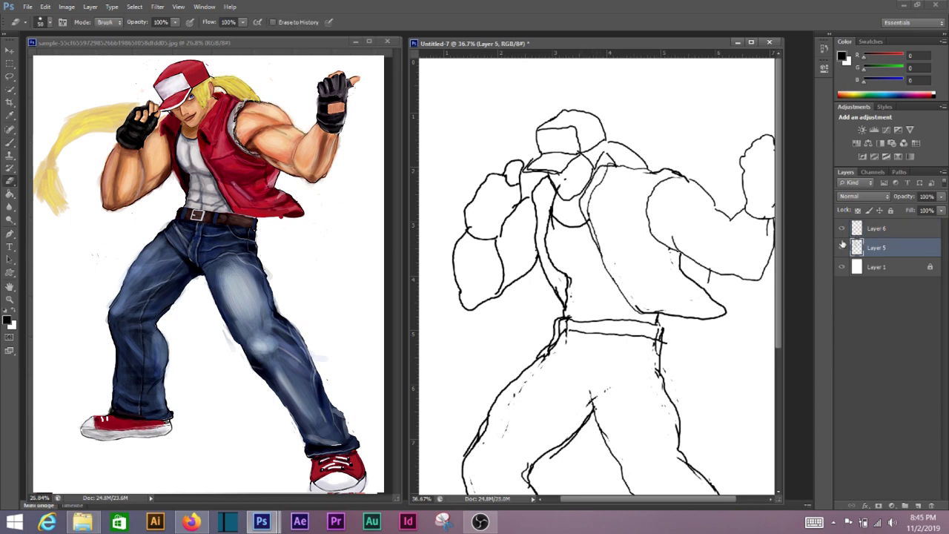
key(b)
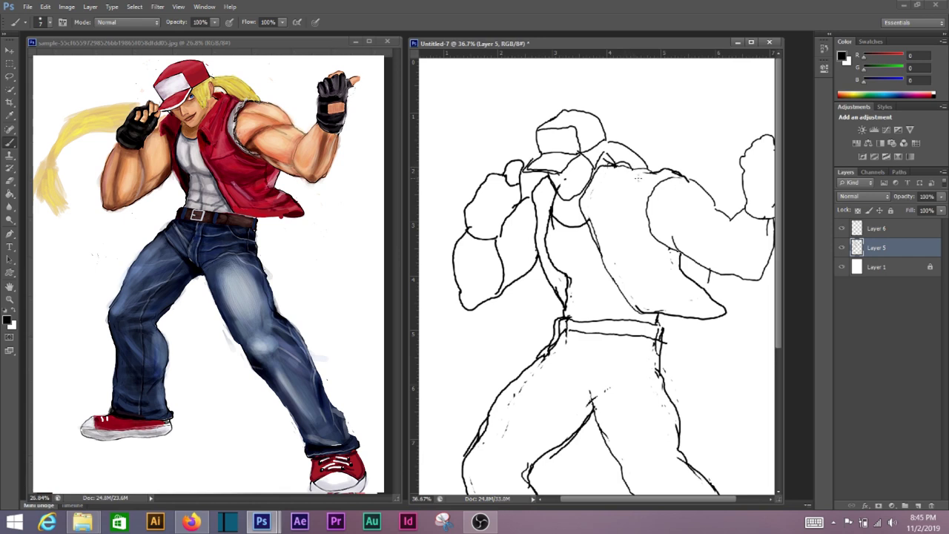
scroll(638, 176, down, 2)
Step: Redraw the upper arm's edges, then cut the fist onto its own layer and move it up-right
mouse_move(678, 181)
mouse_down()
mouse_move(625, 155)
mouse_move(612, 175)
mouse_move(629, 213)
mouse_up()
drag(620, 159, 612, 205)
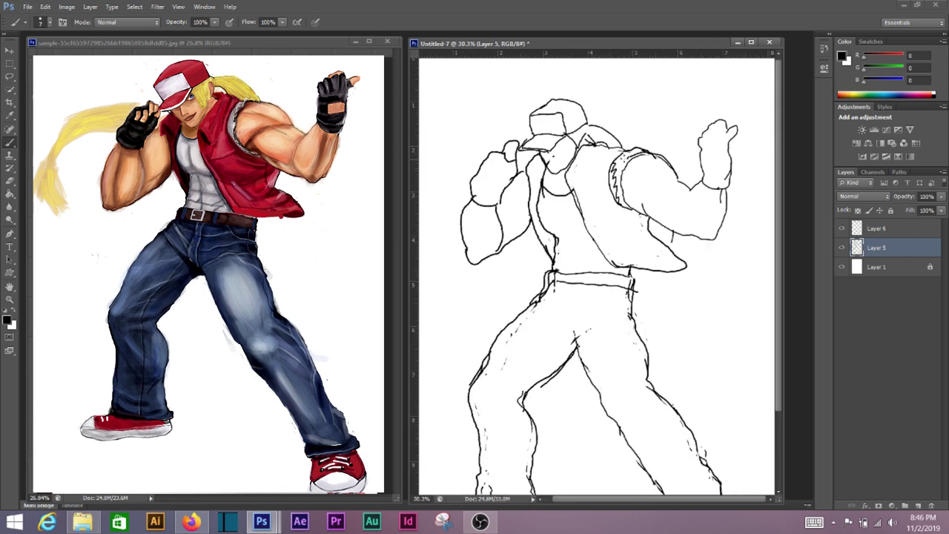
key(p)
click(706, 104)
click(746, 124)
right_click(723, 167)
click(749, 218)
key(Return)
key(ctrl+shift+j)
key(v)
drag(673, 293, 682, 264)
Step: Draw the forearm lines and erase stray strokes over the arm on the older sketch layer
key(b)
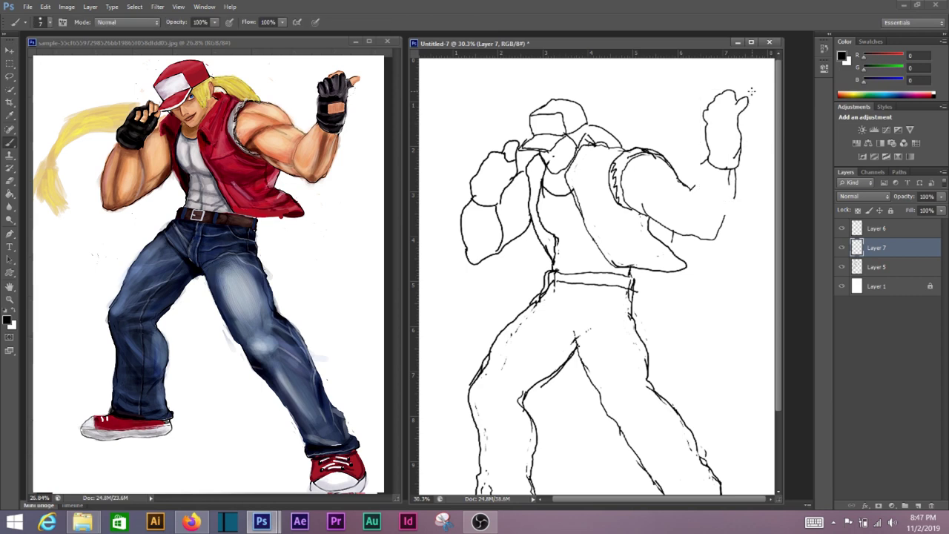
drag(752, 91, 745, 104)
drag(732, 176, 725, 221)
drag(703, 166, 688, 189)
key(alt+bracketleft)
key(e)
drag(645, 155, 669, 176)
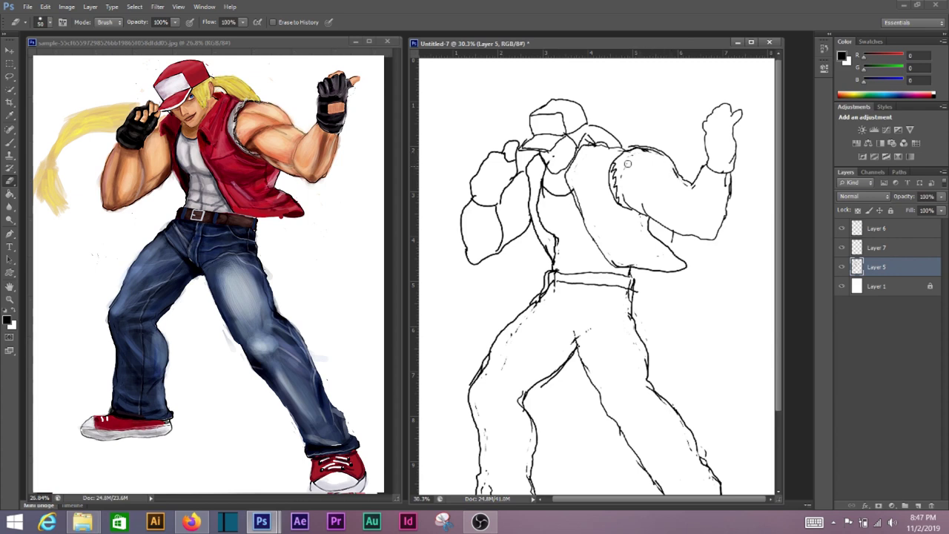
key(b)
drag(627, 203, 662, 228)
Step: Nudge the cap, head and neck lines upward
key(v)
key(alt+bracketright)
key(alt+bracketright)
key(shift+Up)
key(shift+Up)
key(shift+Up)
key(b)
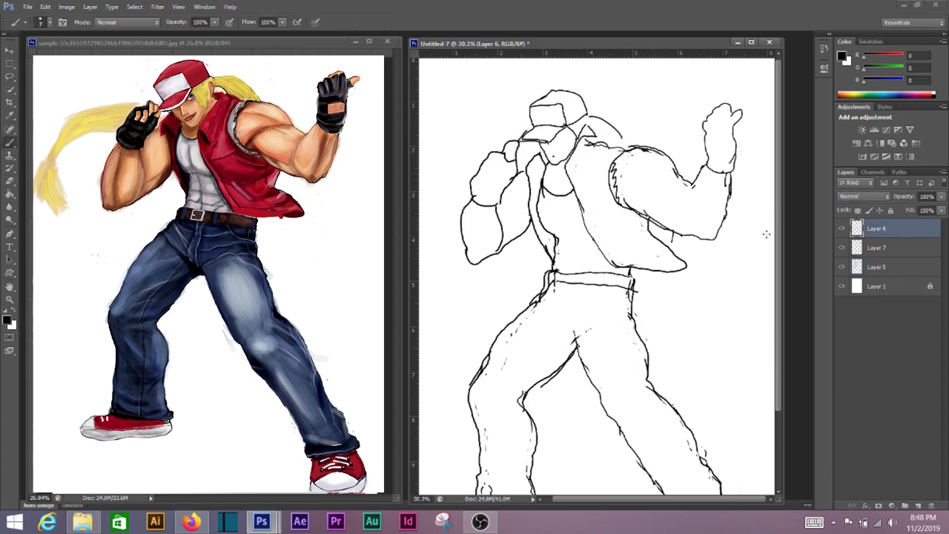
key(alt+bracketleft)
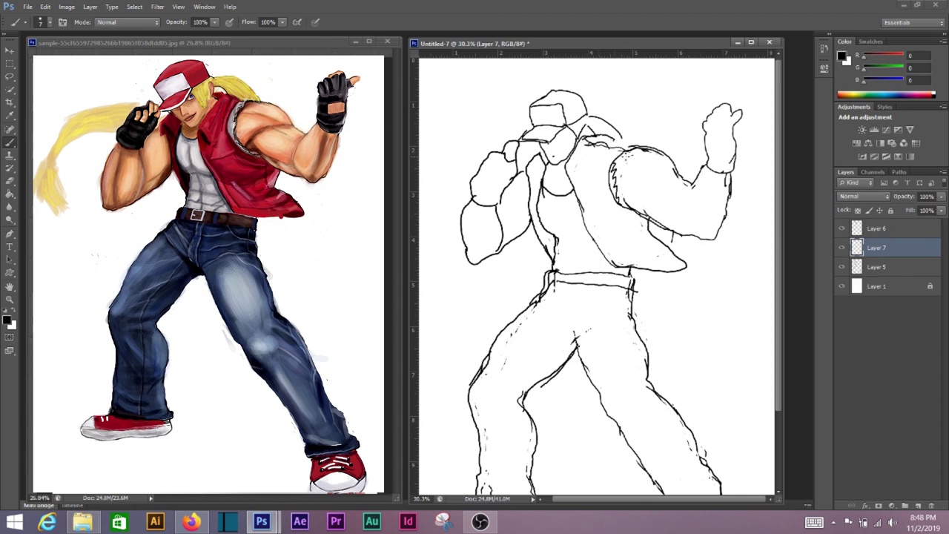
Step: Rotate the raised fist clockwise, redraw the forearm line, and merge the sketch layer into the fist layer
scroll(638, 168, down, 2)
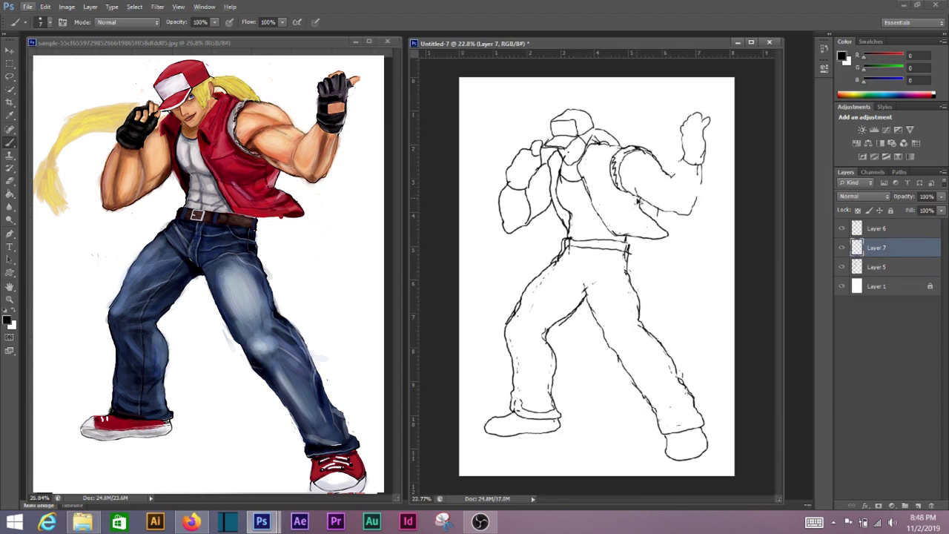
key(v)
click(690, 145)
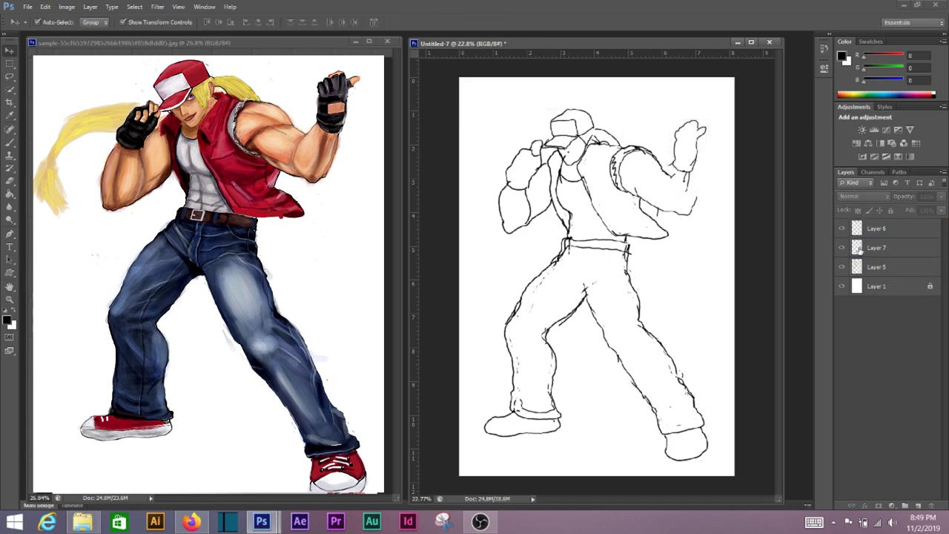
scroll(607, 133, up, 3)
drag(665, 250, 656, 215)
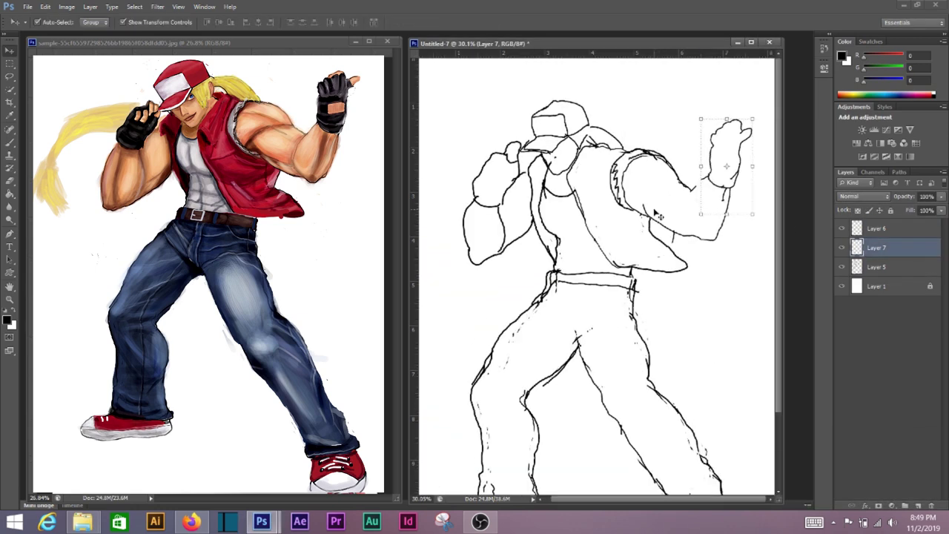
key(Return)
key(b)
drag(711, 174, 681, 188)
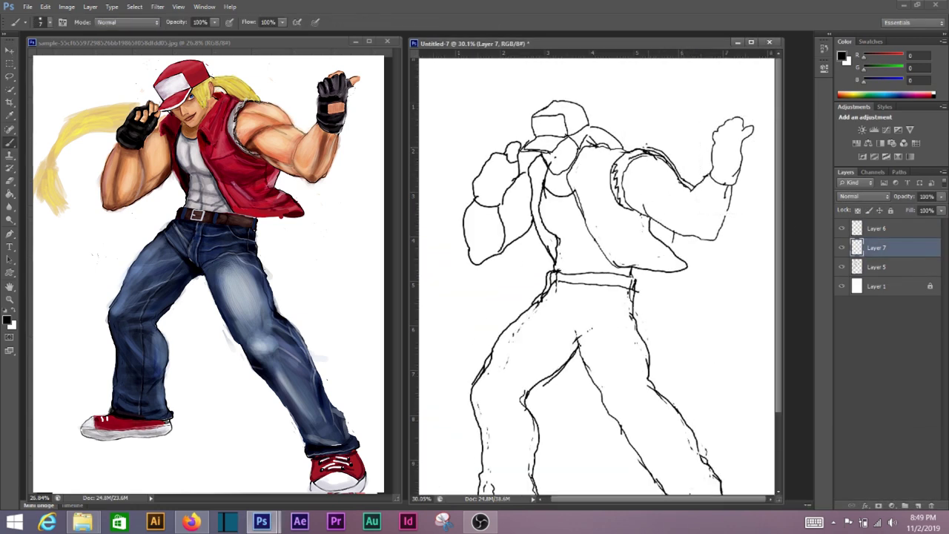
key(e)
click(853, 271)
key(Delete)
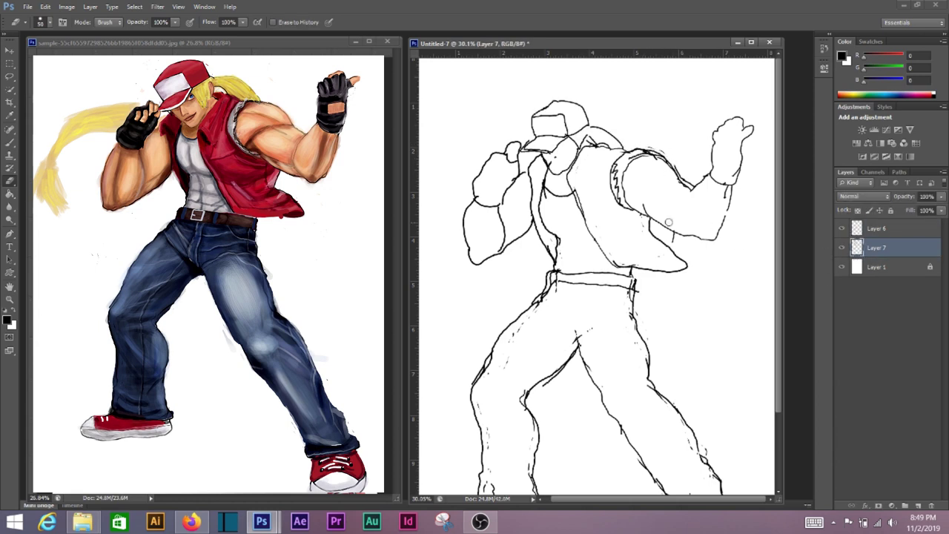
Step: Trace a path around the legs and cut them onto their own layer
key(ctrl+minus)
key(p)
click(734, 397)
click(731, 482)
click(475, 467)
right_click(590, 289)
click(589, 297)
key(ctrl+shift+j)
Step: Shift the legs layer slightly down and dismiss the rotate-view error message
key(v)
drag(586, 293, 585, 301)
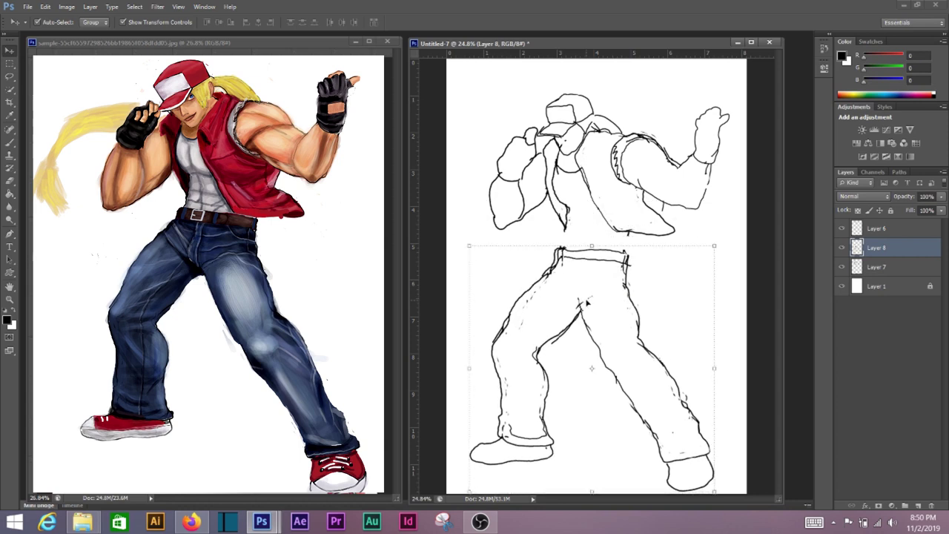
key(b)
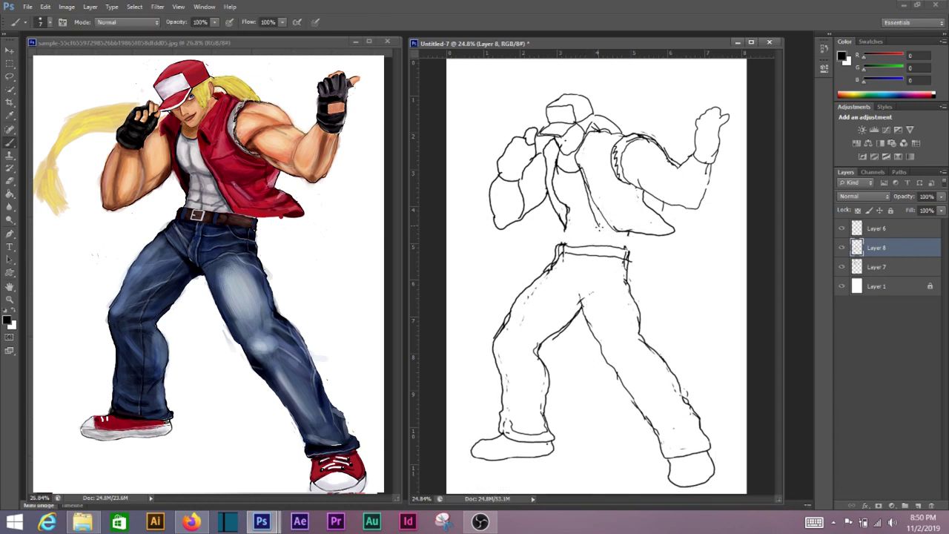
key(r)
click(647, 238)
key(Return)
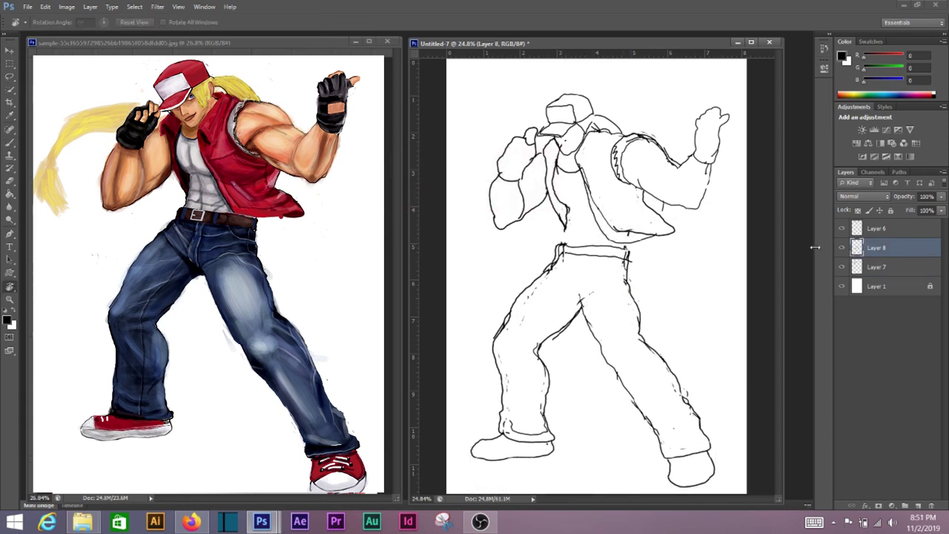
key(b)
key(alt+bracketleft)
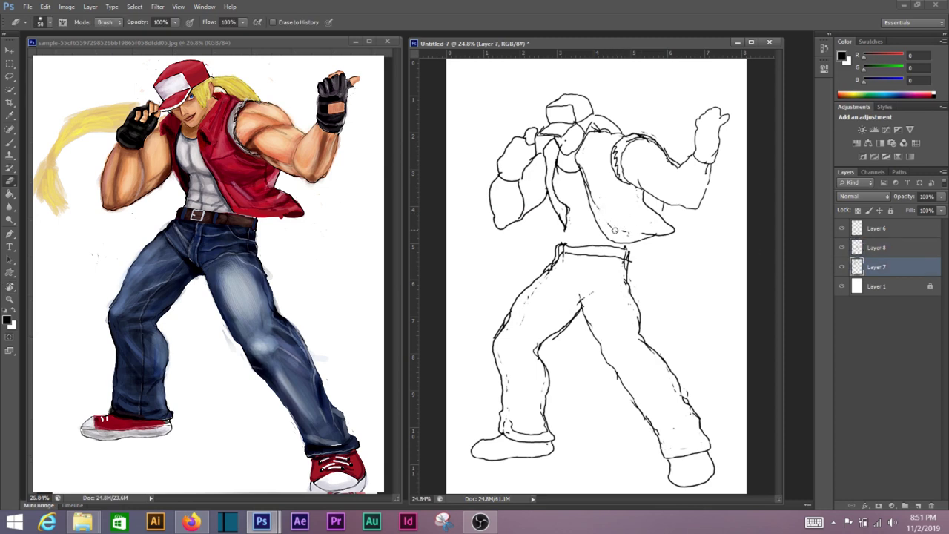
key(b)
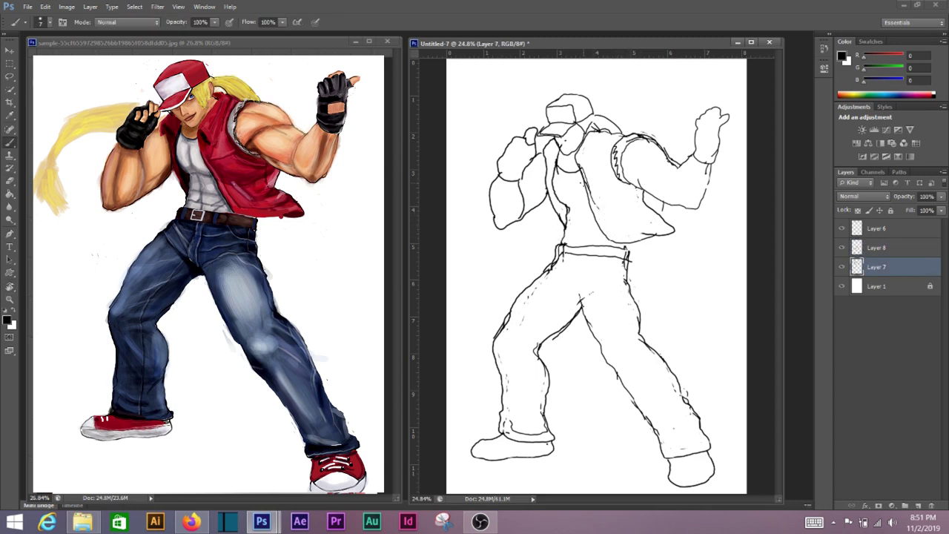
Step: Merge the arm and leg layers into one, alternating brush and eraser cleanup
key(e)
key(v)
key(b)
key(Delete)
key(e)
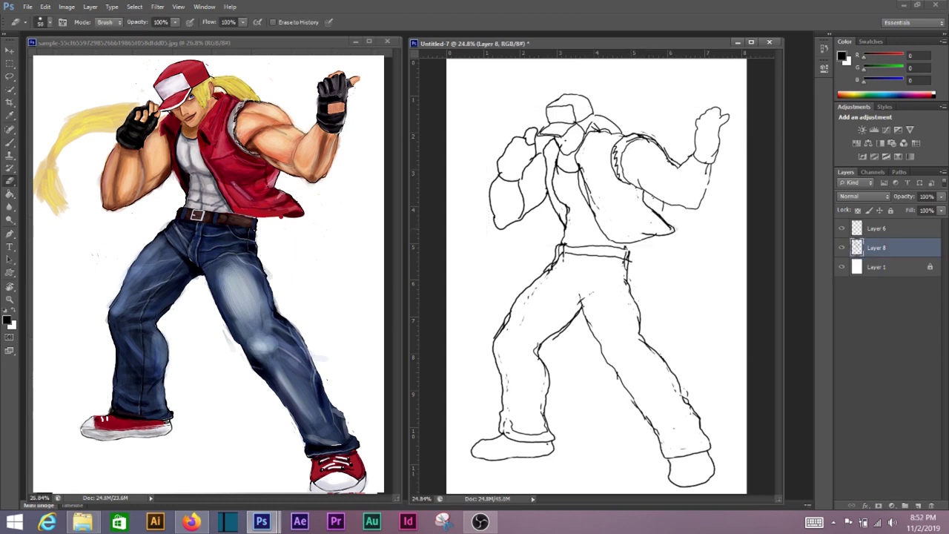
key(b)
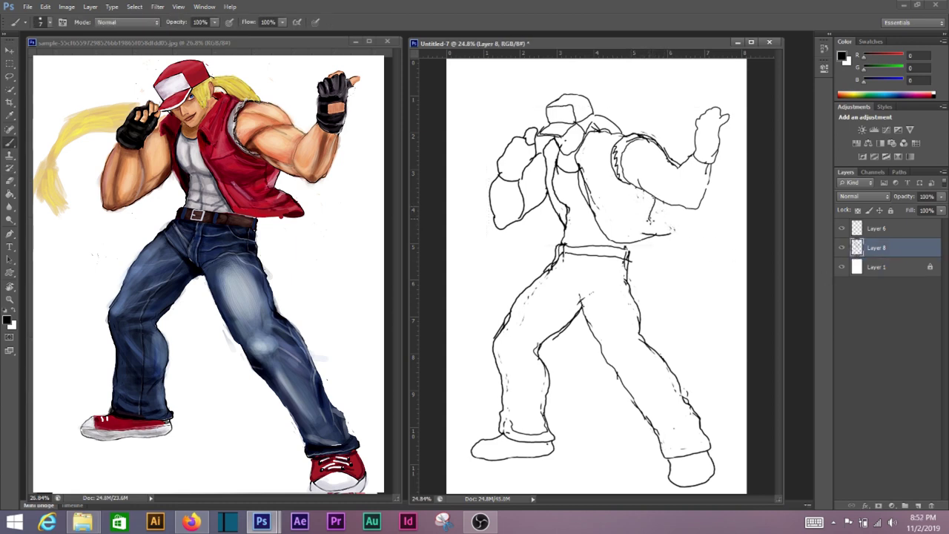
key(e)
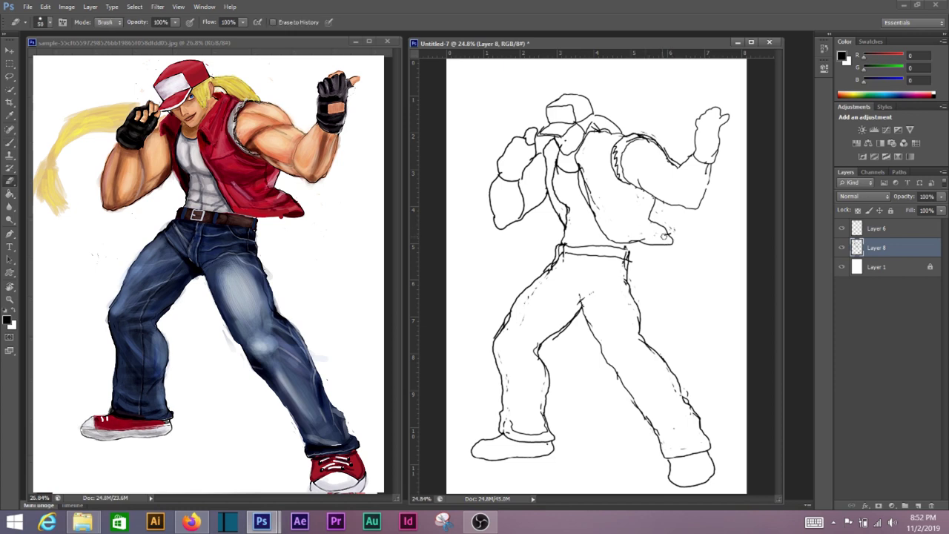
key(b)
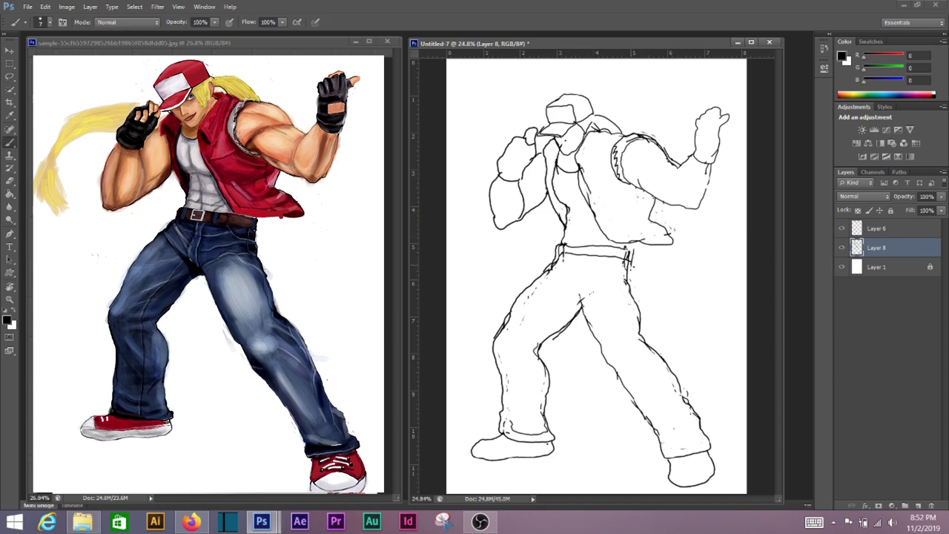
Step: Add short lines at and below the belt's right end, undoing a faint trouser stroke
drag(630, 250, 634, 261)
key(ctrl+z)
drag(631, 264, 632, 289)
key(e)
key(b)
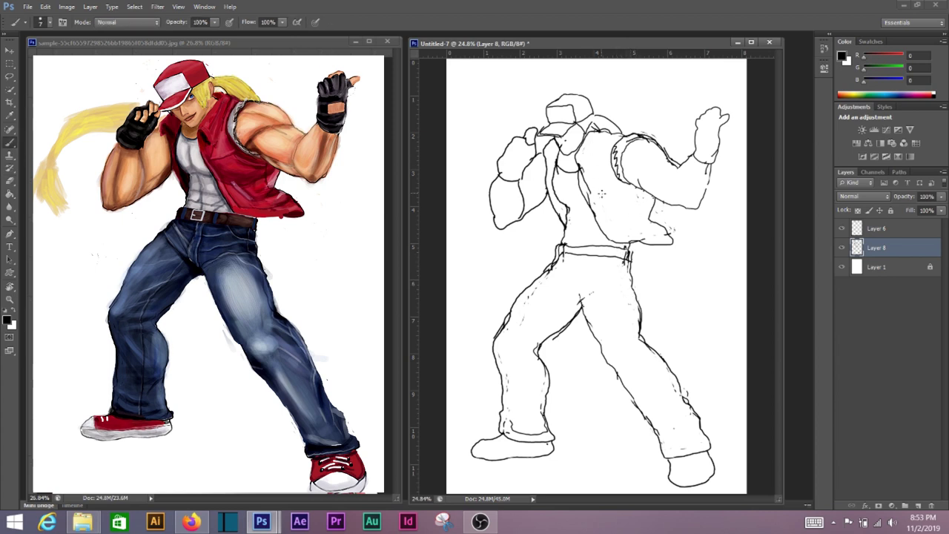
key(e)
key(b)
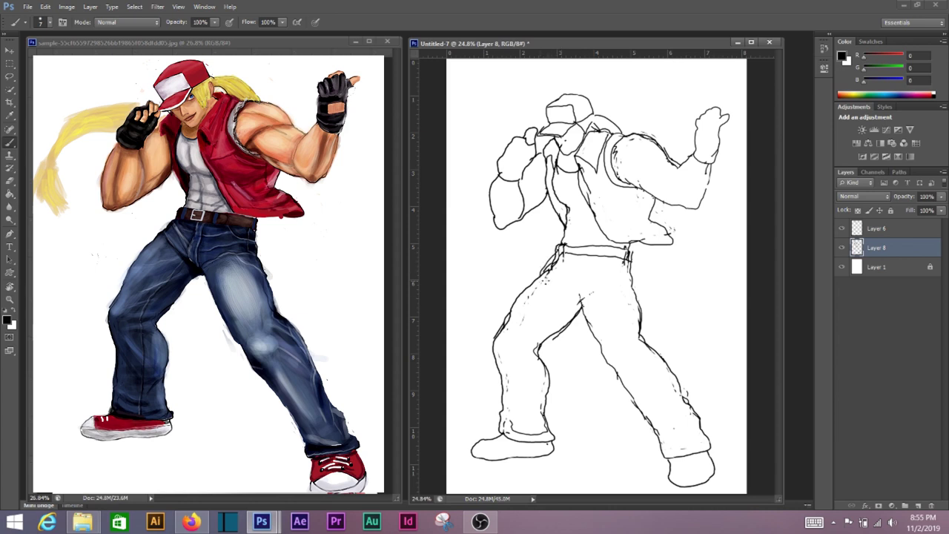
key(e)
key(b)
key(e)
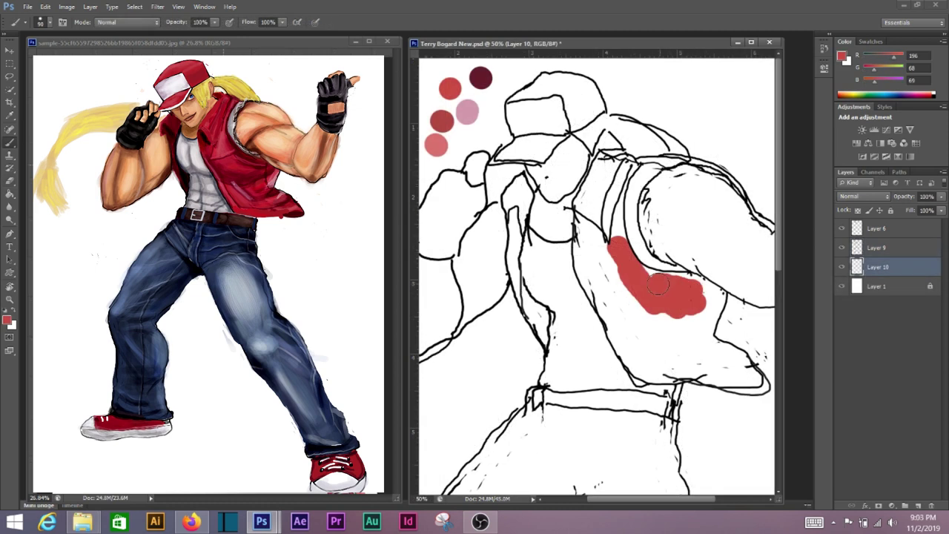
Step: Paint the vest's shoulder, body and left strap flat red
mouse_move(645, 272)
mouse_down()
mouse_move(704, 328)
mouse_move(708, 299)
mouse_up()
mouse_move(711, 340)
mouse_down()
mouse_move(749, 367)
mouse_move(668, 348)
mouse_move(597, 267)
mouse_move(613, 187)
mouse_move(586, 170)
mouse_move(578, 222)
mouse_move(671, 374)
mouse_move(757, 374)
mouse_move(734, 356)
mouse_move(720, 389)
mouse_up()
key(bracketleft)
drag(513, 203, 538, 318)
mouse_move(513, 267)
mouse_down()
mouse_move(518, 178)
mouse_move(513, 244)
mouse_up()
Step: Paint the top of the cap red, then fill the tank top grey on a new layer
mouse_move(581, 89)
mouse_down()
mouse_move(593, 104)
mouse_move(552, 77)
mouse_move(594, 112)
mouse_move(571, 95)
mouse_move(528, 91)
mouse_up()
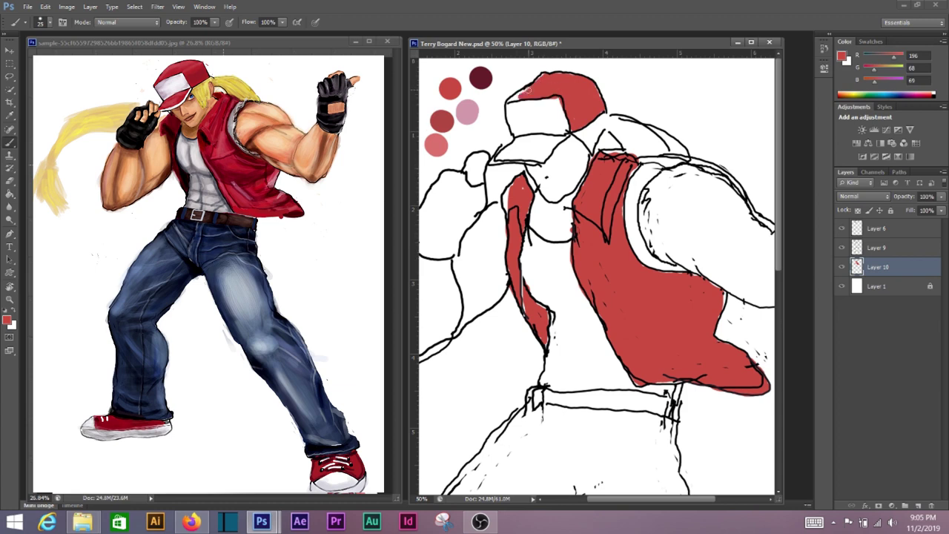
scroll(630, 306, down, 3)
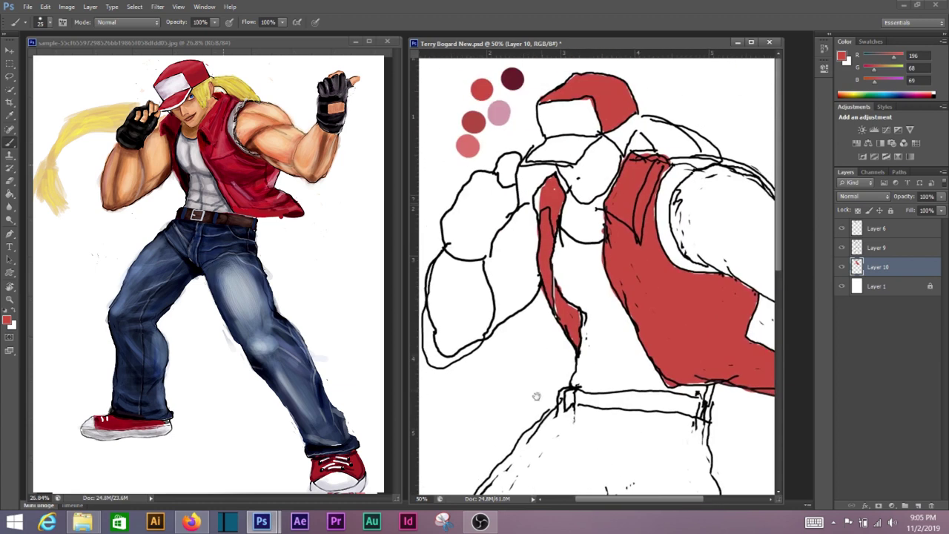
ctrl+click(918, 505)
click(455, 325)
mouse_move(567, 196)
mouse_down()
mouse_move(606, 287)
mouse_move(671, 337)
mouse_move(583, 274)
mouse_move(534, 208)
mouse_move(597, 286)
mouse_move(594, 334)
mouse_move(555, 296)
mouse_move(586, 312)
mouse_up()
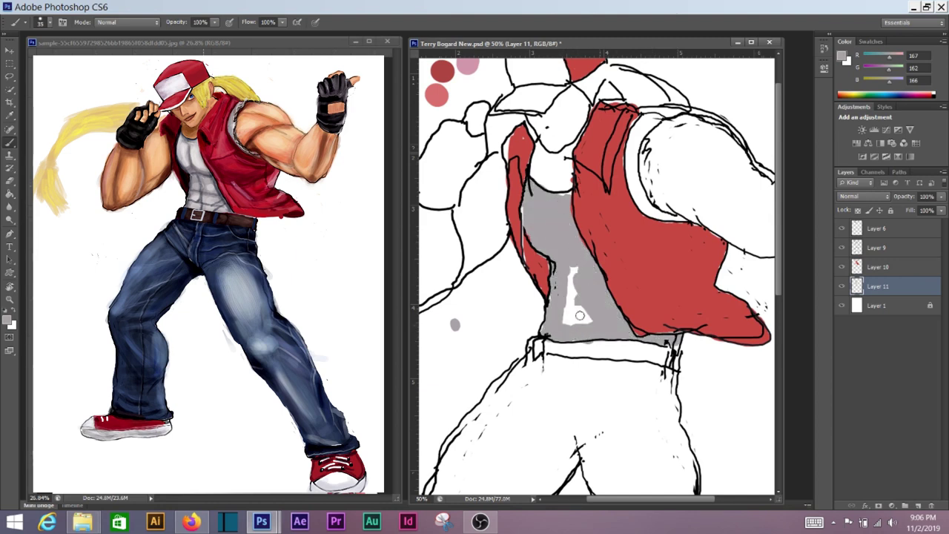
Step: Sample dark blue-grey and add a jeans layer, starting along the jeans' right edge
key(i)
click(319, 356)
key(b)
click(445, 346)
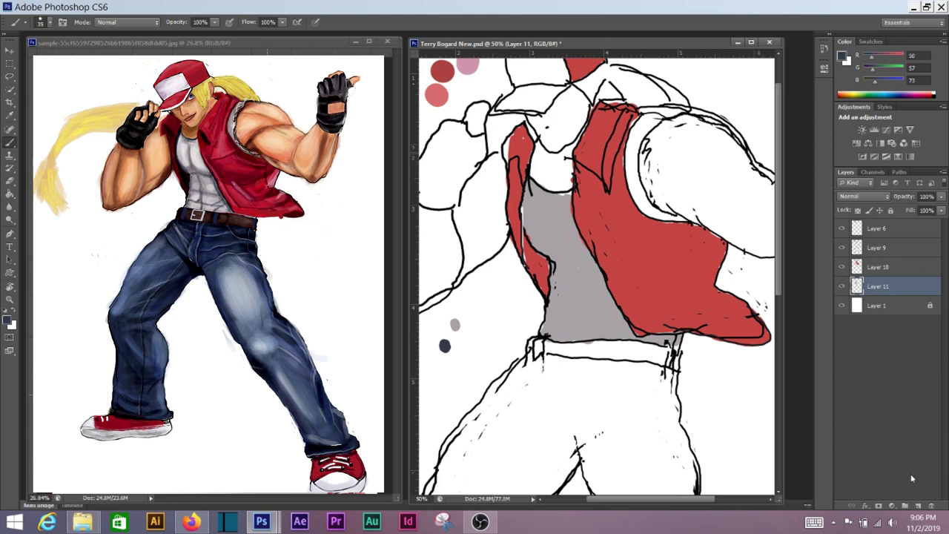
key(ctrl+shift+alt+n)
drag(519, 333, 496, 152)
mouse_move(649, 191)
mouse_down()
mouse_move(675, 334)
mouse_move(593, 186)
mouse_up()
Step: Paint the rest of the jeans, cuff and left edge dark blue-grey
drag(671, 321, 691, 364)
scroll(690, 363, down, 3)
drag(593, 226, 685, 384)
drag(667, 343, 712, 420)
mouse_move(659, 311)
mouse_down()
mouse_move(697, 408)
mouse_move(715, 374)
mouse_move(716, 395)
mouse_move(636, 406)
mouse_up()
scroll(685, 371, down, 3)
mouse_move(627, 364)
mouse_down()
mouse_move(639, 408)
mouse_move(713, 378)
mouse_up()
scroll(668, 356, up, 1)
drag(597, 322, 638, 386)
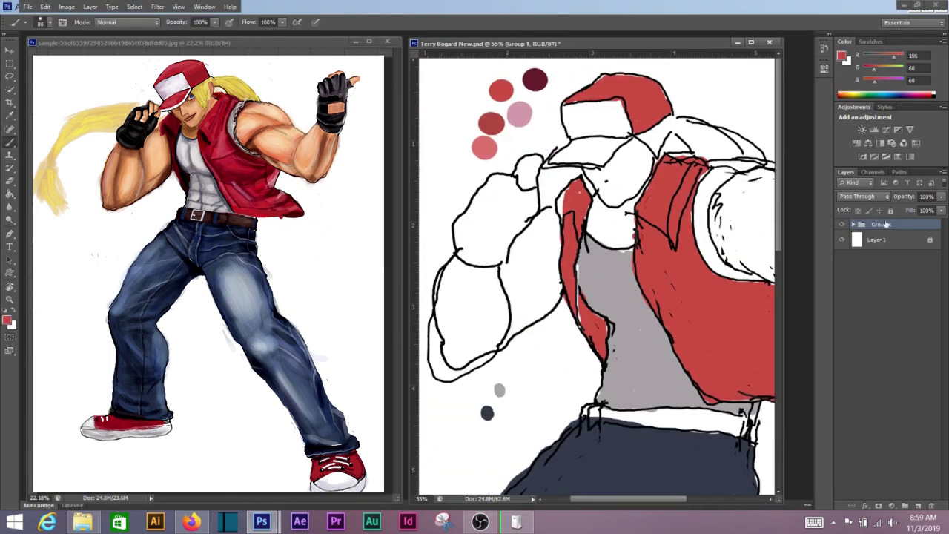
Step: Ungroup Group 1 and touch up red along the vest's edge by the arm
key(ctrl+shift+g)
click(877, 267)
drag(698, 194, 709, 255)
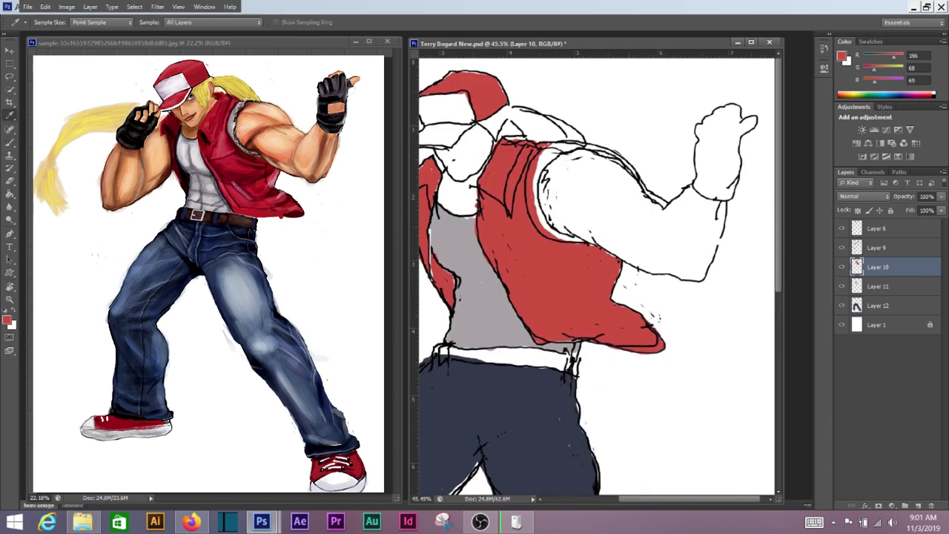
Step: Dab peach and grey swatches, then paint grey lining inside the vest on a new layer
click(723, 328)
alt+click(659, 284)
click(701, 385)
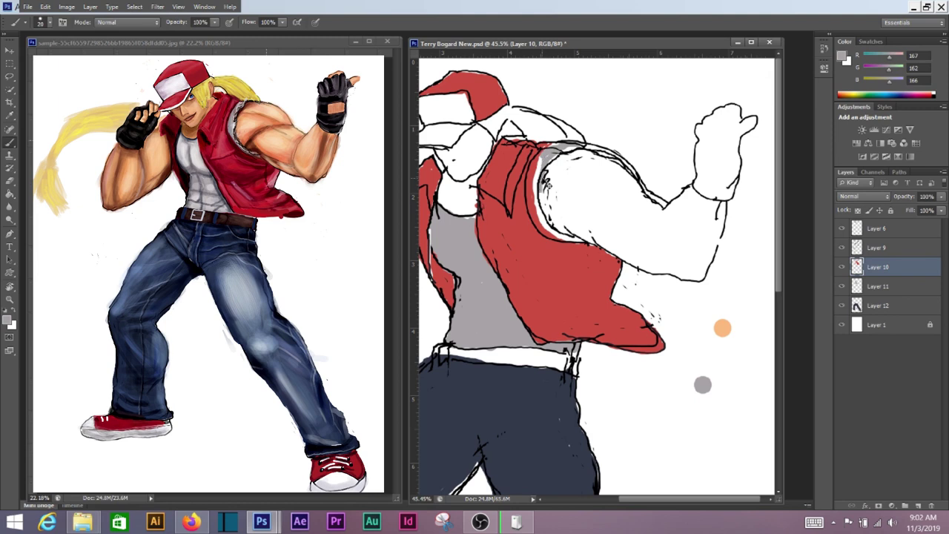
key(ctrl+shift+alt+n)
key(ctrl+bracketleft)
key(ctrl+bracketleft)
key(ctrl+bracketleft)
drag(572, 147, 549, 237)
drag(542, 165, 582, 242)
drag(586, 145, 539, 163)
Step: Pick peach, add a skin layer, and erase stray sketch lines over the shoulder
alt+click(722, 328)
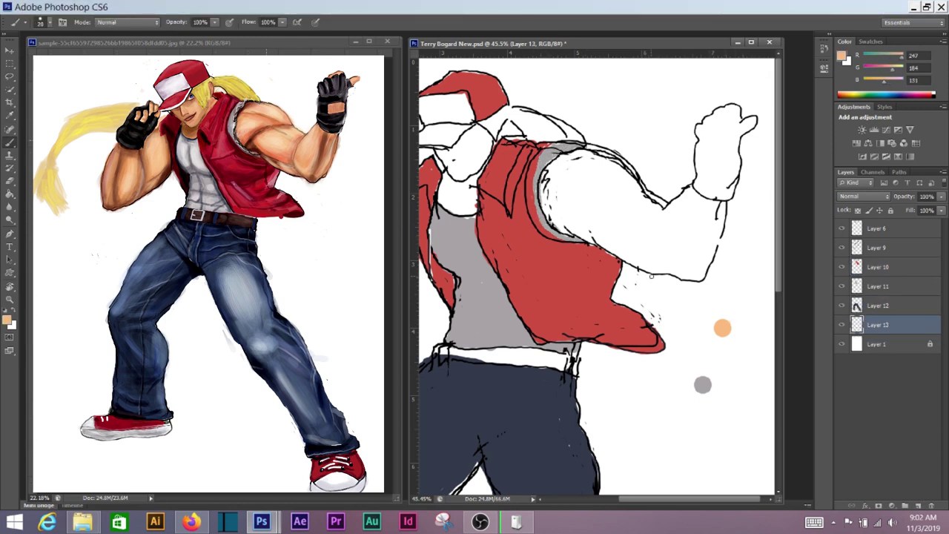
key(ctrl+shift+alt+n)
key(ctrl+bracketleft)
click(845, 248)
key(e)
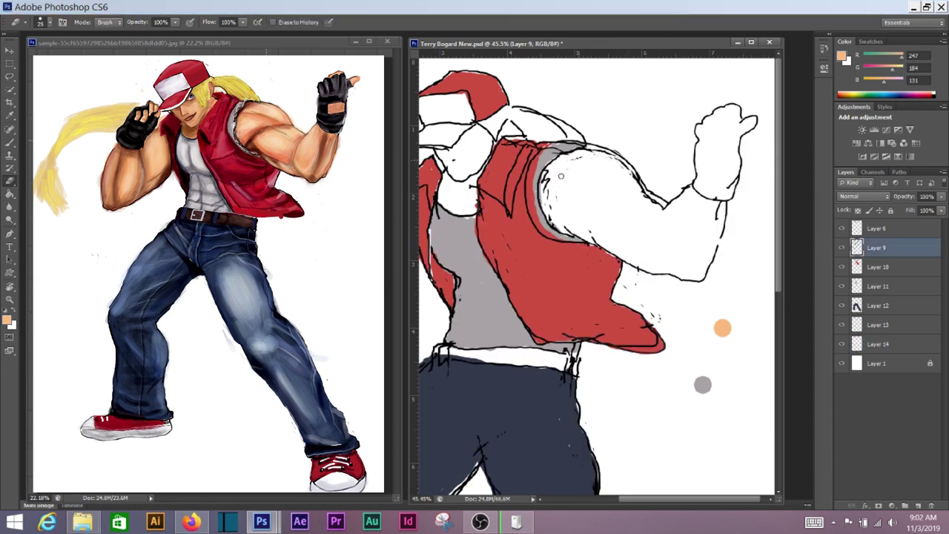
mouse_move(641, 192)
mouse_down()
mouse_move(604, 152)
mouse_move(545, 223)
mouse_move(625, 256)
mouse_up()
key(b)
click(858, 344)
Step: Fill the shoulder, upper arm and forearm with peach
mouse_move(579, 235)
mouse_down()
mouse_move(612, 149)
mouse_move(671, 219)
mouse_up()
mouse_move(637, 171)
mouse_down()
mouse_move(564, 215)
mouse_move(636, 238)
mouse_up()
mouse_move(694, 191)
mouse_down()
mouse_move(715, 230)
mouse_move(705, 276)
mouse_move(626, 261)
mouse_up()
mouse_move(683, 193)
mouse_down()
mouse_move(660, 227)
mouse_move(692, 254)
mouse_move(608, 222)
mouse_move(586, 191)
mouse_move(573, 208)
mouse_move(594, 252)
mouse_move(556, 230)
mouse_move(586, 282)
mouse_move(549, 270)
mouse_move(492, 295)
mouse_up()
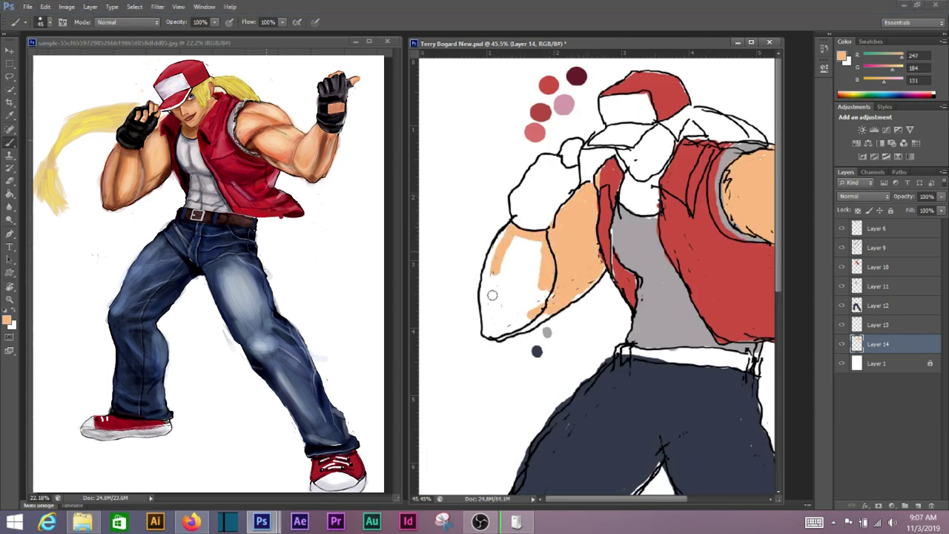
mouse_move(493, 237)
mouse_down()
mouse_move(486, 334)
mouse_move(526, 326)
mouse_move(572, 286)
mouse_up()
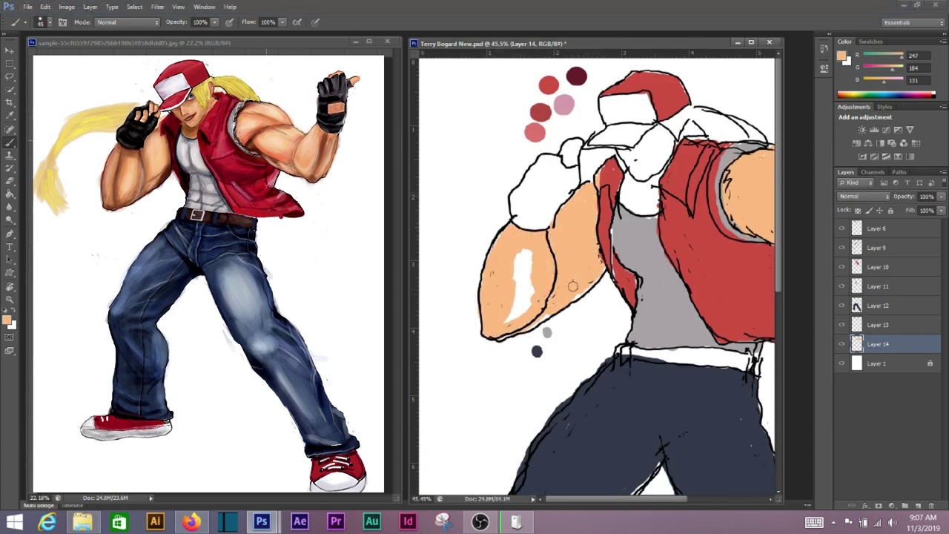
drag(523, 252, 516, 322)
drag(493, 238, 546, 261)
scroll(549, 267, right, 2)
Step: Paint the chin and neck peach and the ponytail gold behind the cap
drag(603, 163, 619, 197)
mouse_move(623, 133)
mouse_down()
mouse_move(608, 200)
mouse_move(586, 163)
mouse_move(619, 196)
mouse_move(596, 172)
mouse_up()
scroll(593, 193, right, 2)
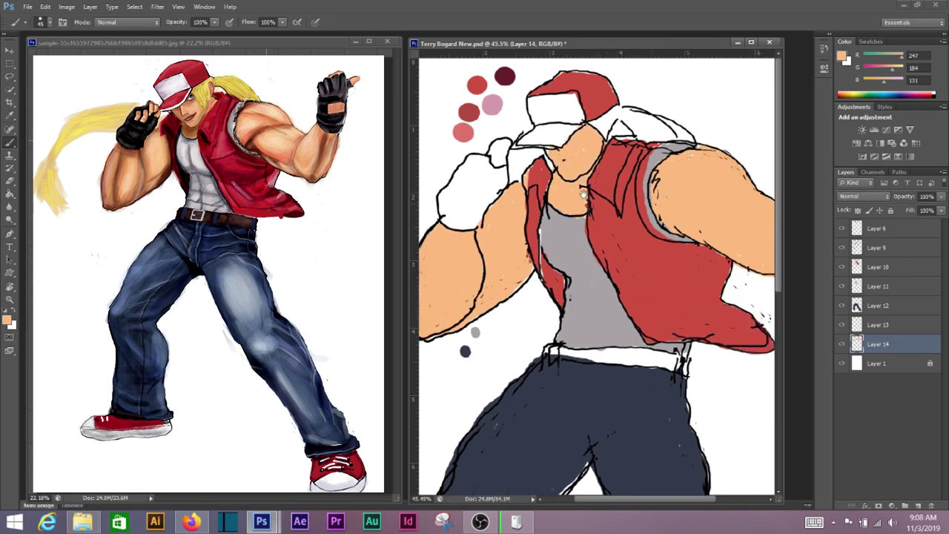
scroll(583, 195, right, 2)
click(854, 94)
click(698, 91)
mouse_move(611, 126)
mouse_down()
mouse_move(664, 138)
mouse_move(586, 111)
mouse_move(613, 128)
mouse_up()
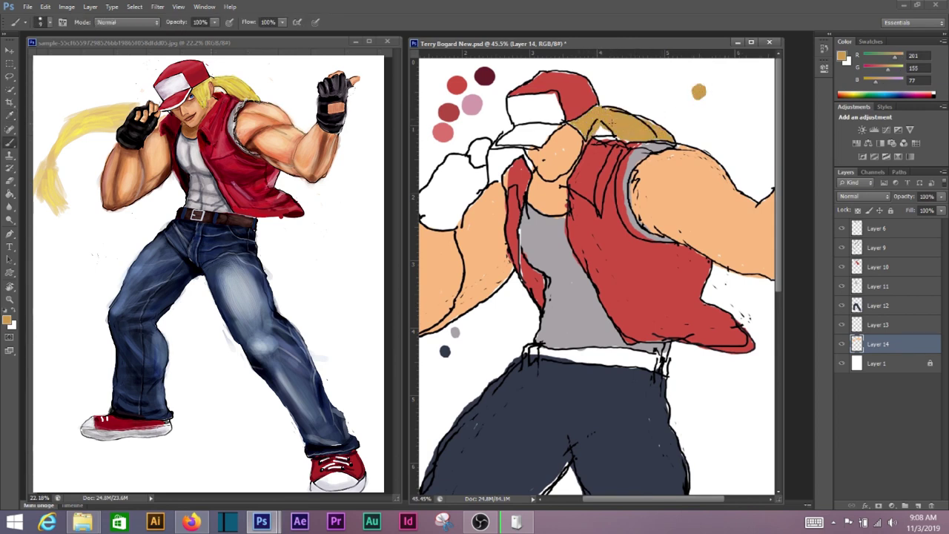
Step: Paint the belt dark red across the waist
alt+click(485, 76)
drag(664, 360, 597, 356)
click(877, 247)
mouse_move(667, 358)
mouse_down()
mouse_move(550, 347)
mouse_move(642, 364)
mouse_move(526, 353)
mouse_up()
alt+click(519, 267)
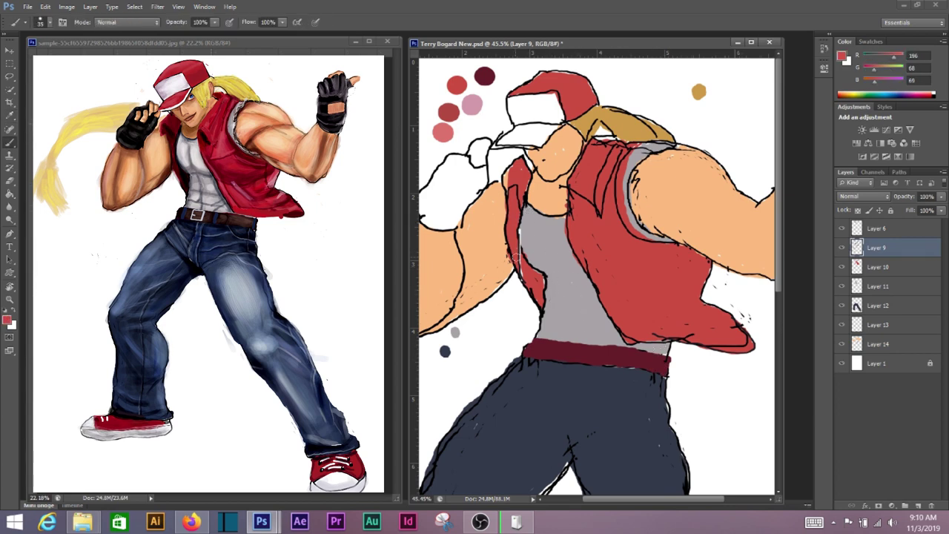
Step: Paint the raised fist's glove dark navy
drag(723, 331, 684, 306)
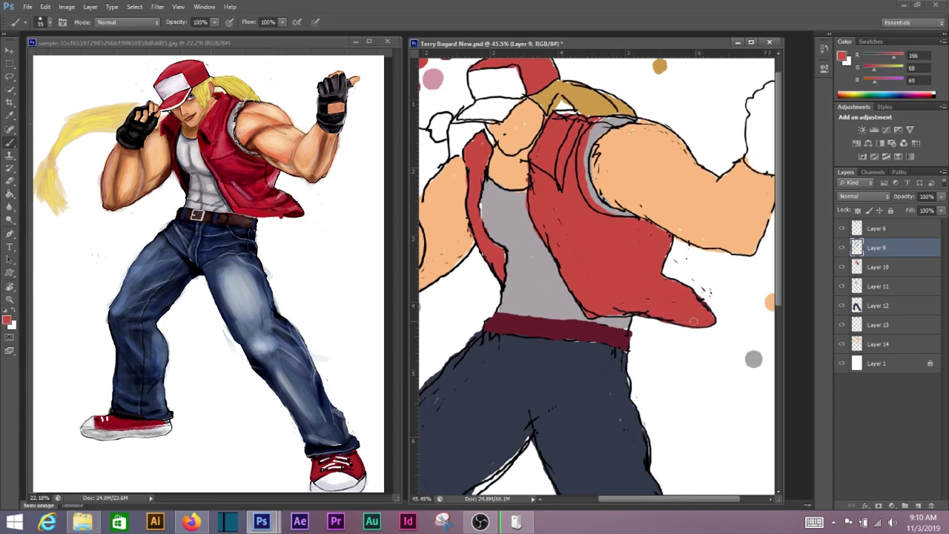
scroll(606, 307, up, 2)
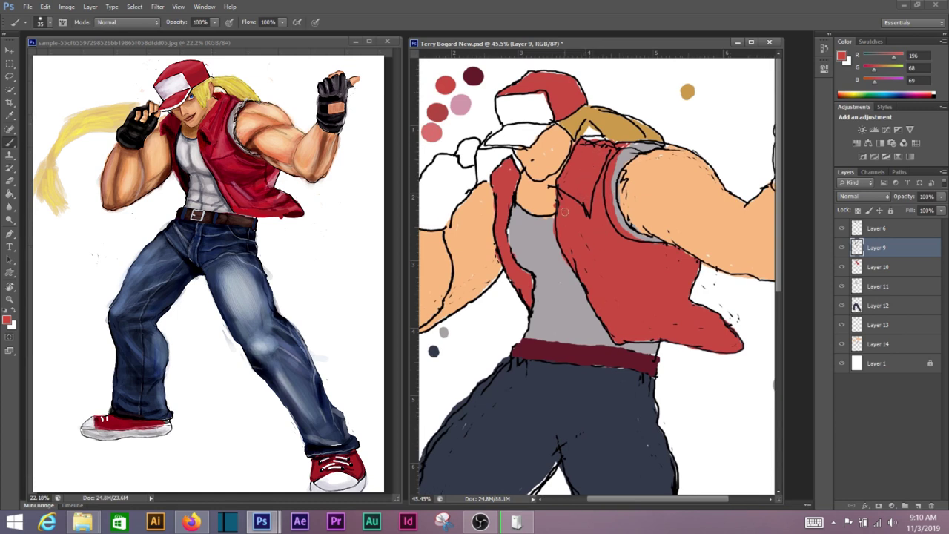
drag(551, 237, 650, 227)
alt+click(532, 341)
mouse_move(571, 152)
mouse_down()
mouse_move(549, 175)
mouse_move(549, 189)
mouse_up()
mouse_move(523, 159)
mouse_down()
mouse_move(515, 204)
mouse_move(552, 211)
mouse_move(534, 209)
mouse_up()
Step: Touch up the cap brim in red
alt+click(544, 73)
mouse_move(609, 119)
mouse_down()
mouse_move(645, 117)
mouse_move(586, 133)
mouse_move(631, 132)
mouse_move(609, 135)
mouse_move(614, 127)
mouse_up()
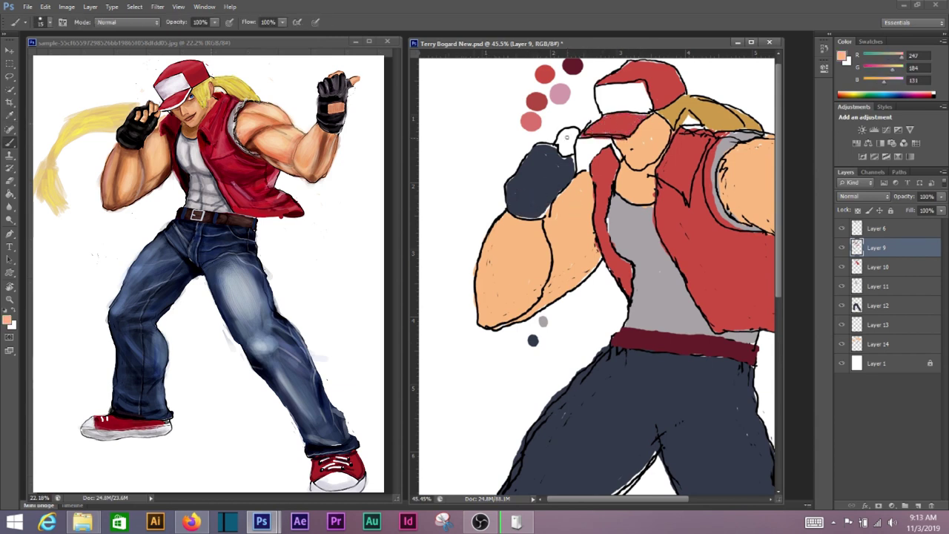
scroll(522, 202, down, 5)
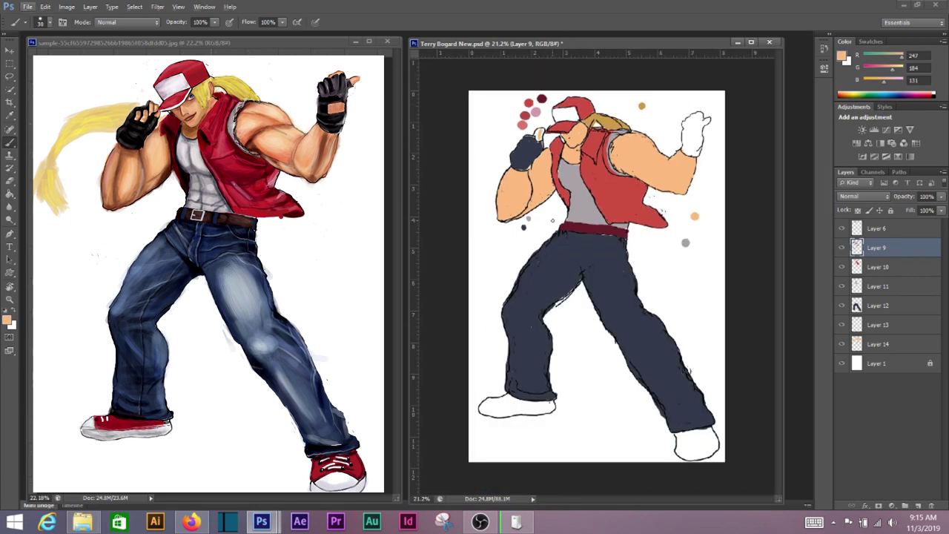
scroll(709, 199, up, 3)
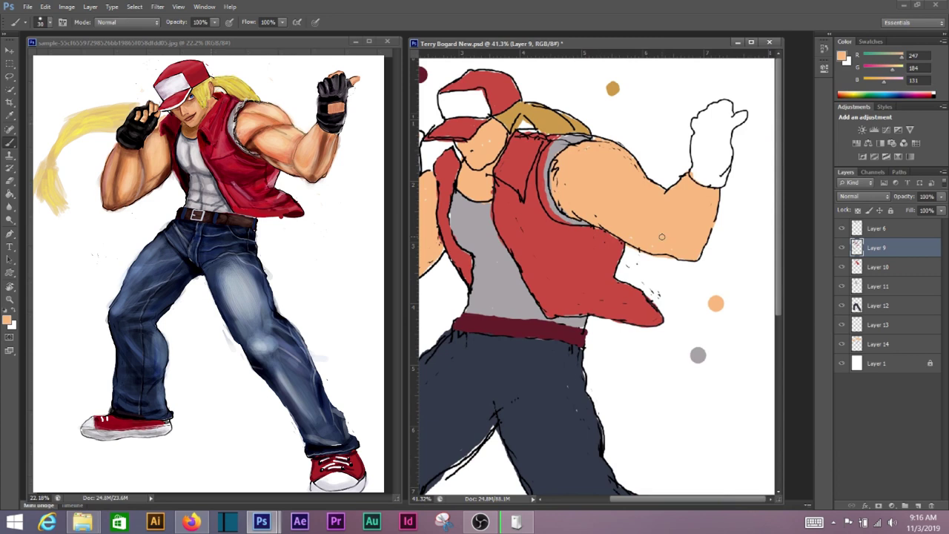
Step: Paint sampled skin tone over the grey band on the shoulder
alt+click(562, 207)
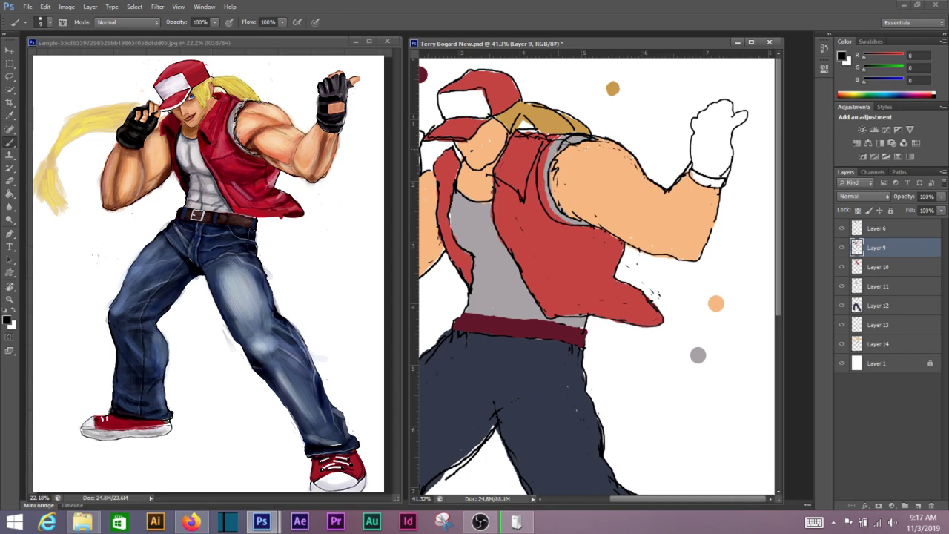
alt+click(593, 146)
drag(561, 142, 562, 181)
Step: Fill both gloves solid black, trimming the right glove's outline with the eraser
alt+click(668, 170)
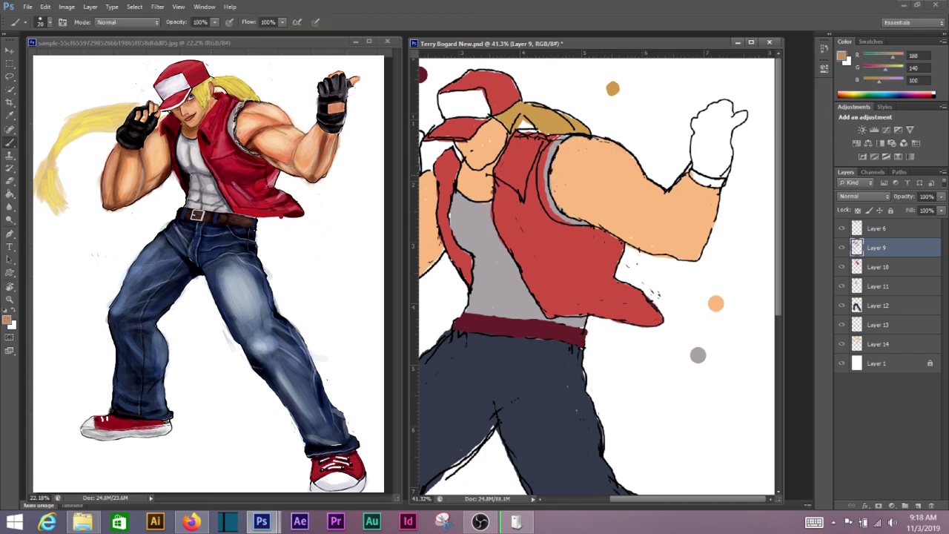
alt+click(683, 166)
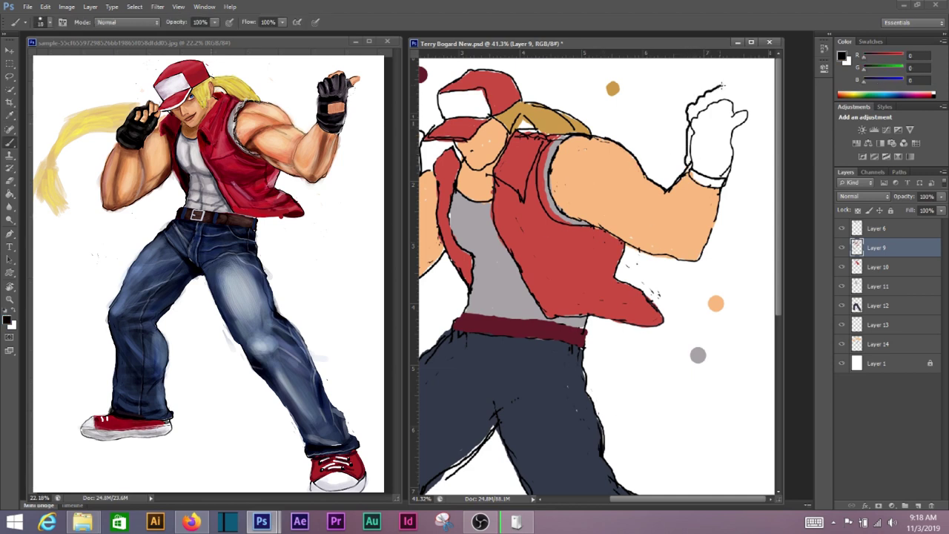
key(e)
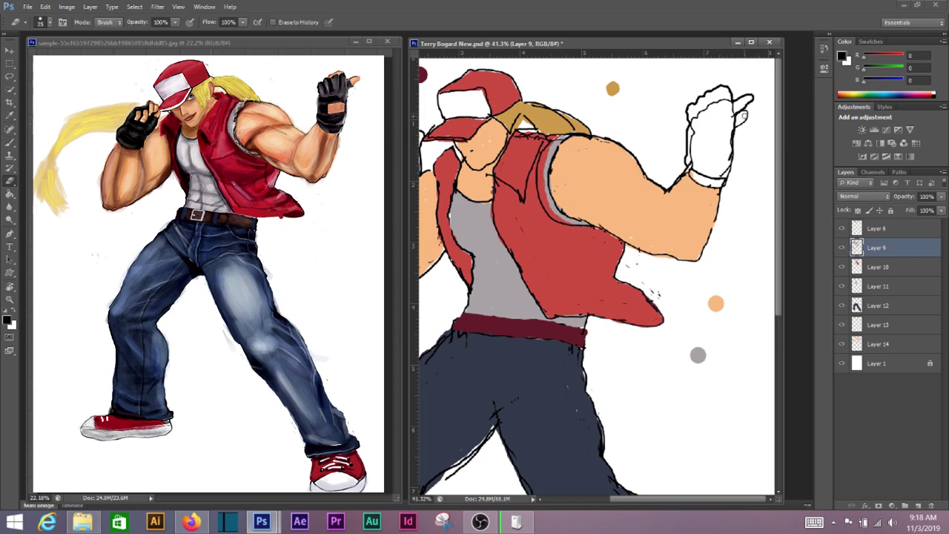
drag(694, 129, 693, 169)
key(b)
mouse_move(724, 99)
mouse_down()
mouse_move(716, 184)
mouse_move(688, 164)
mouse_move(690, 114)
mouse_move(730, 101)
mouse_move(724, 147)
mouse_up()
mouse_move(701, 178)
mouse_down()
mouse_move(697, 122)
mouse_move(725, 104)
mouse_move(709, 160)
mouse_move(734, 104)
mouse_move(692, 111)
mouse_move(723, 95)
mouse_up()
scroll(735, 106, left, 3)
mouse_move(457, 155)
mouse_down()
mouse_move(498, 153)
mouse_move(470, 152)
mouse_move(449, 178)
mouse_move(476, 207)
mouse_move(436, 170)
mouse_up()
mouse_move(463, 204)
mouse_down()
mouse_move(442, 187)
mouse_move(473, 171)
mouse_move(474, 155)
mouse_up()
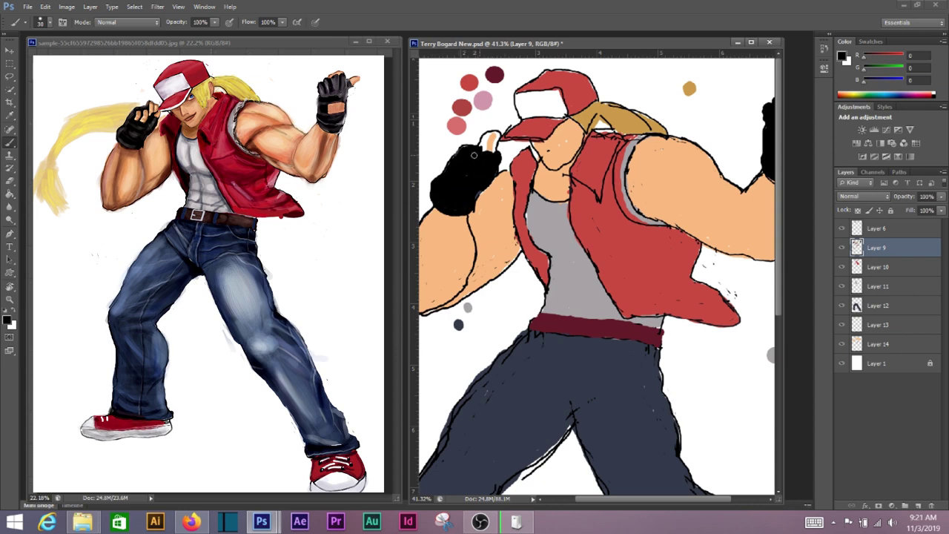
Step: Repaint the vest's collar area a lighter red
mouse_move(468, 278)
mouse_down()
mouse_move(524, 263)
mouse_move(505, 279)
mouse_up()
alt+click(638, 220)
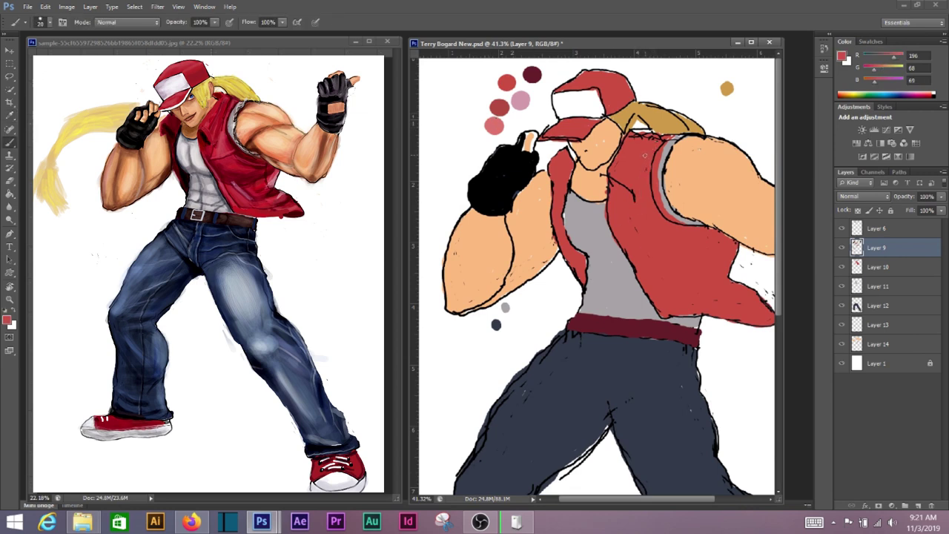
mouse_move(631, 156)
mouse_down()
mouse_move(632, 194)
mouse_move(654, 215)
mouse_up()
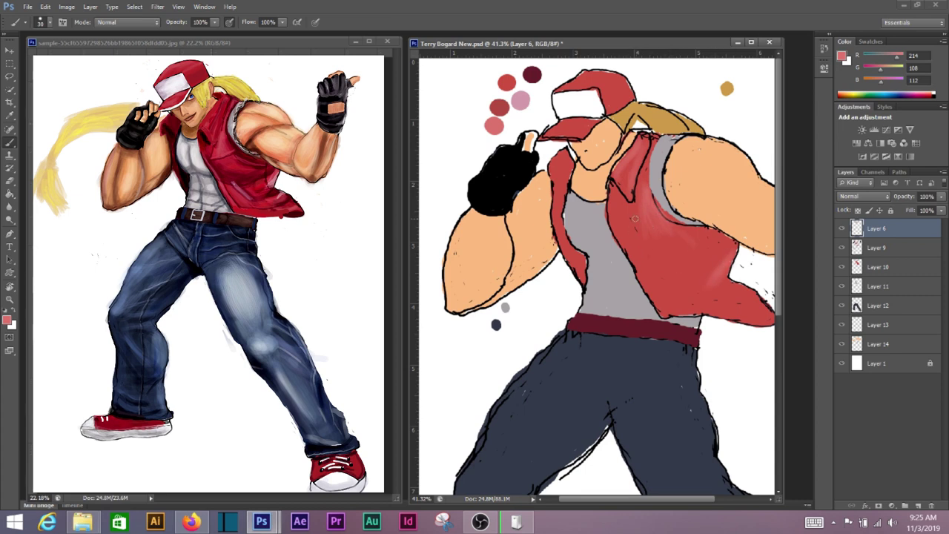
Step: Shade the vest's upper-left edge, middle and lower edge in dark maroon
drag(749, 310, 703, 293)
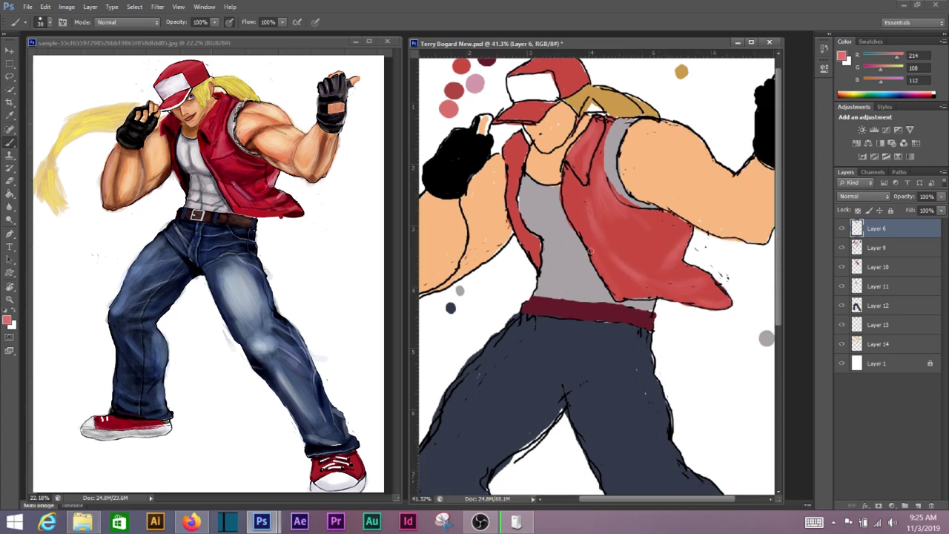
alt+click(642, 211)
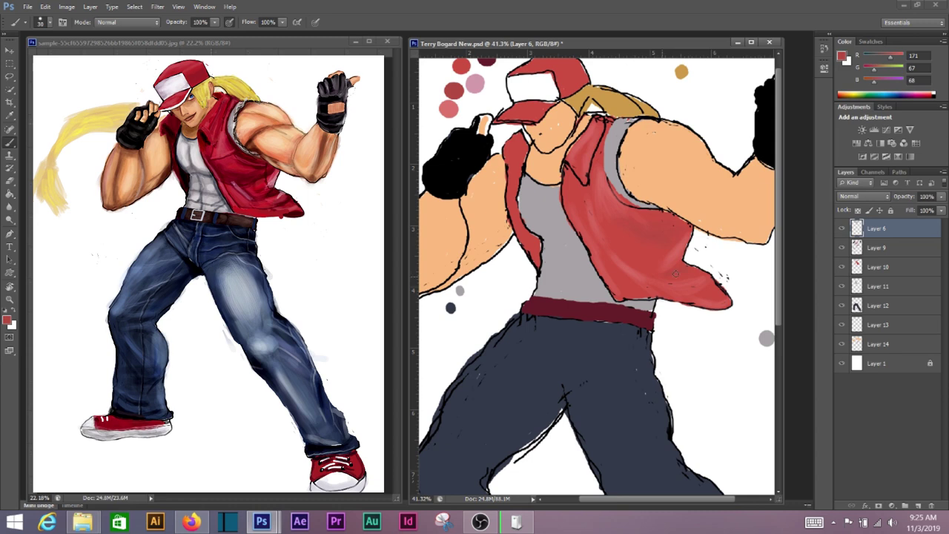
alt+click(595, 152)
drag(484, 139, 488, 154)
alt+click(489, 75)
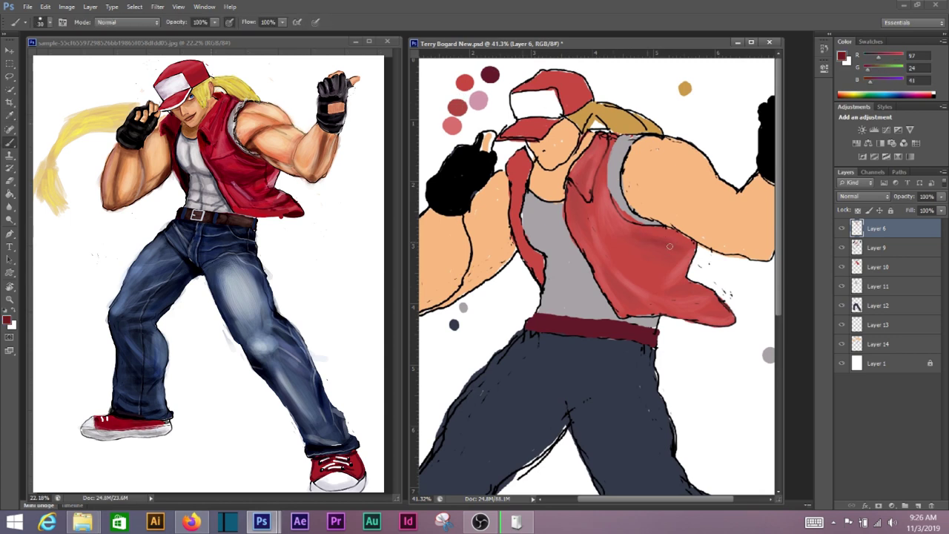
drag(607, 152, 598, 186)
drag(587, 254, 670, 252)
drag(571, 210, 602, 264)
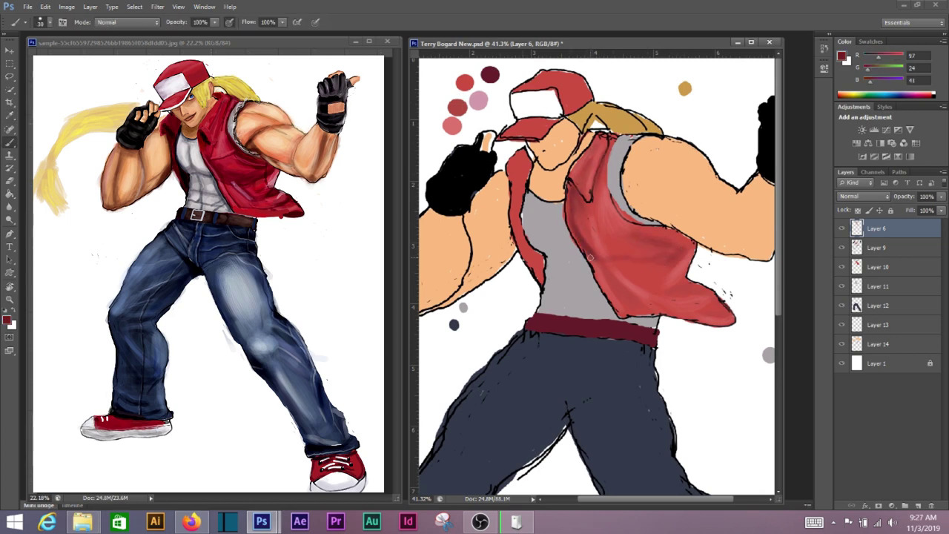
drag(734, 324, 628, 305)
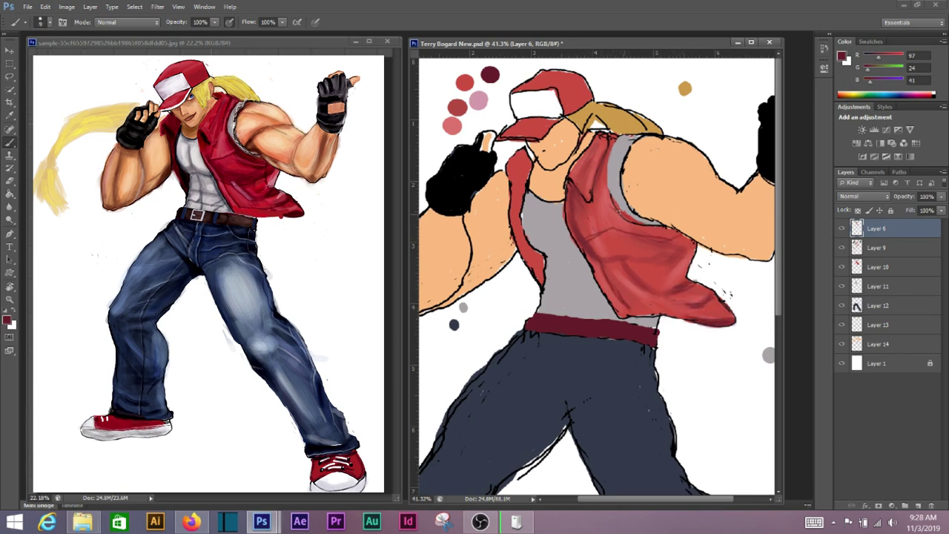
drag(619, 208, 605, 159)
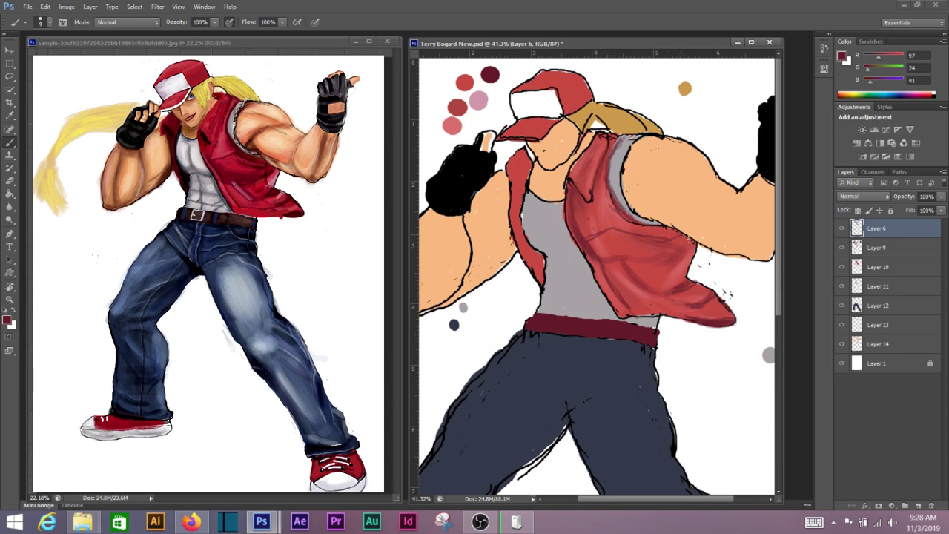
Step: At brush size 30, paint dark maroon along the vest collar and lower edge
key(bracketright)
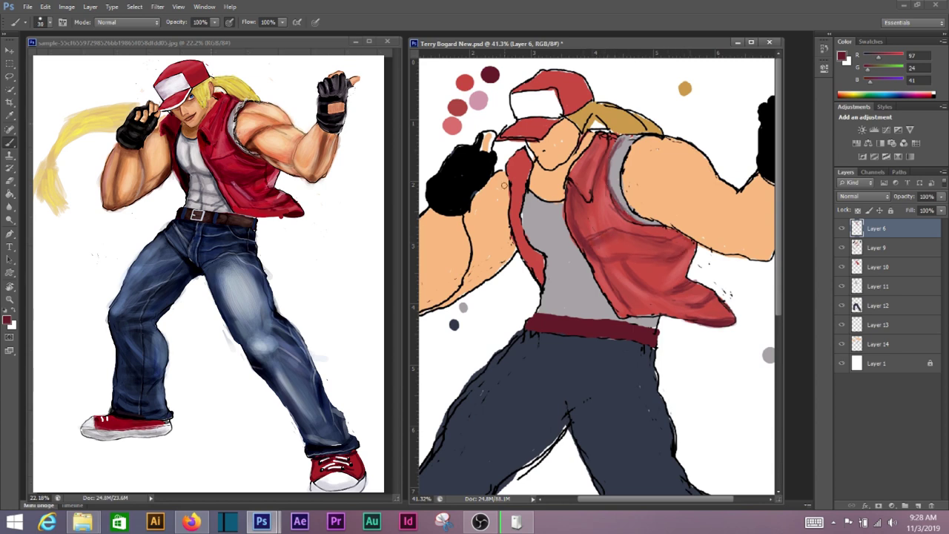
alt+click(606, 177)
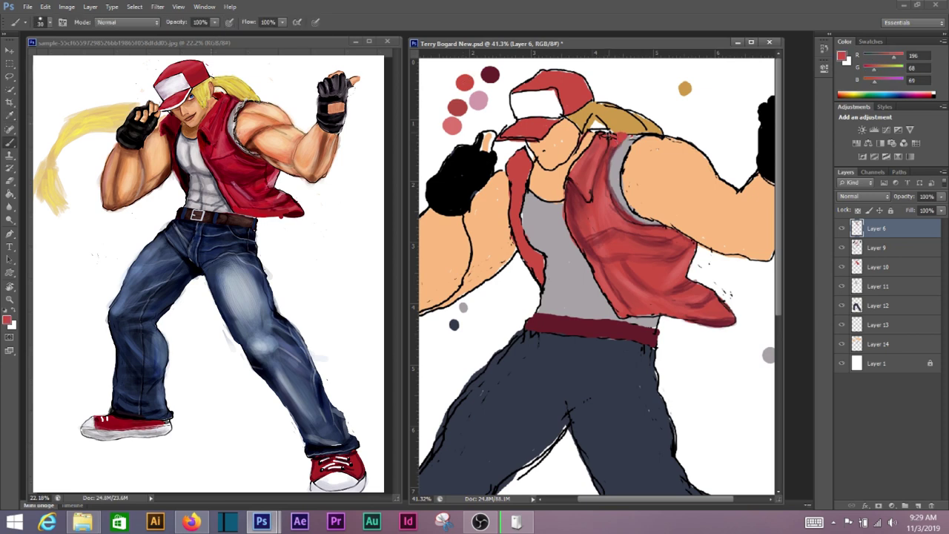
alt+click(575, 325)
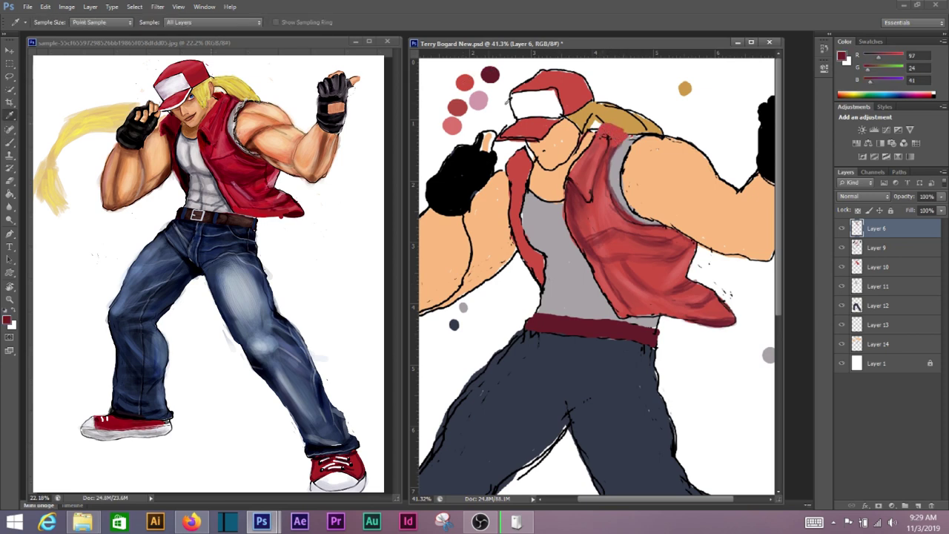
drag(621, 138, 626, 215)
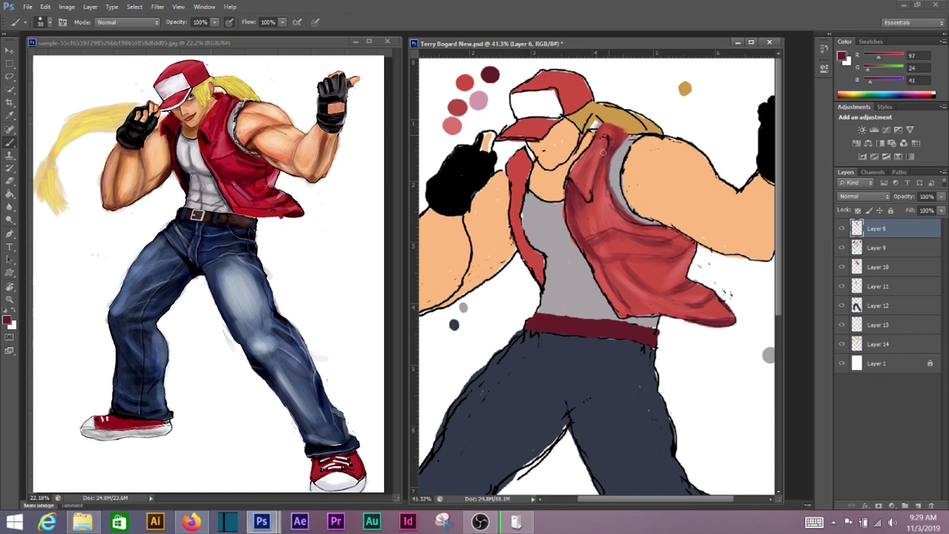
drag(663, 275, 621, 279)
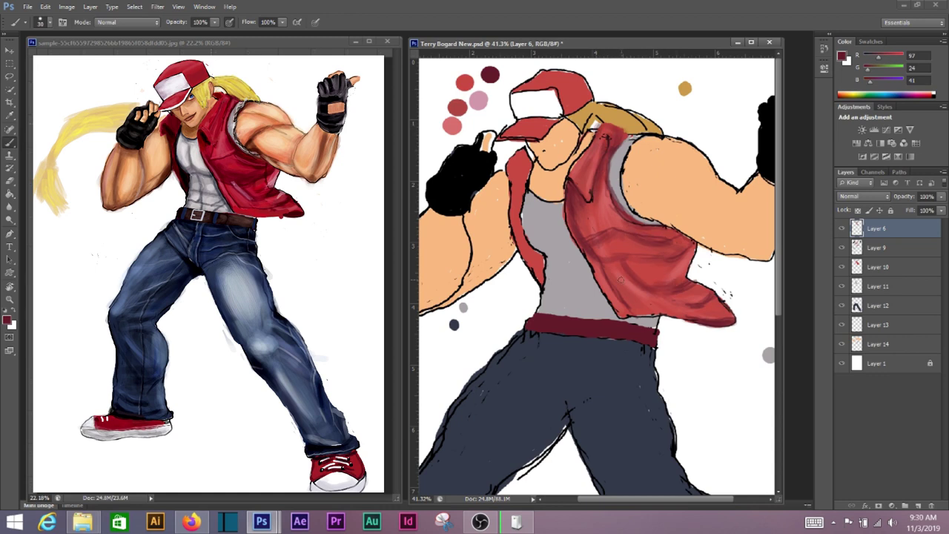
Step: Add pink highlights over the vest collar
alt+click(478, 99)
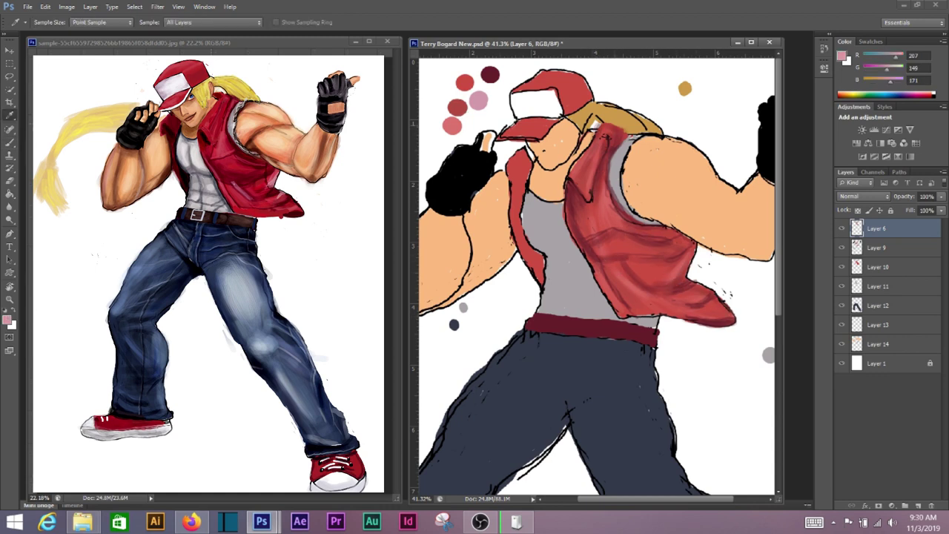
mouse_move(590, 199)
mouse_down()
mouse_move(588, 152)
mouse_move(607, 127)
mouse_move(613, 161)
mouse_move(570, 182)
mouse_up()
alt+click(465, 83)
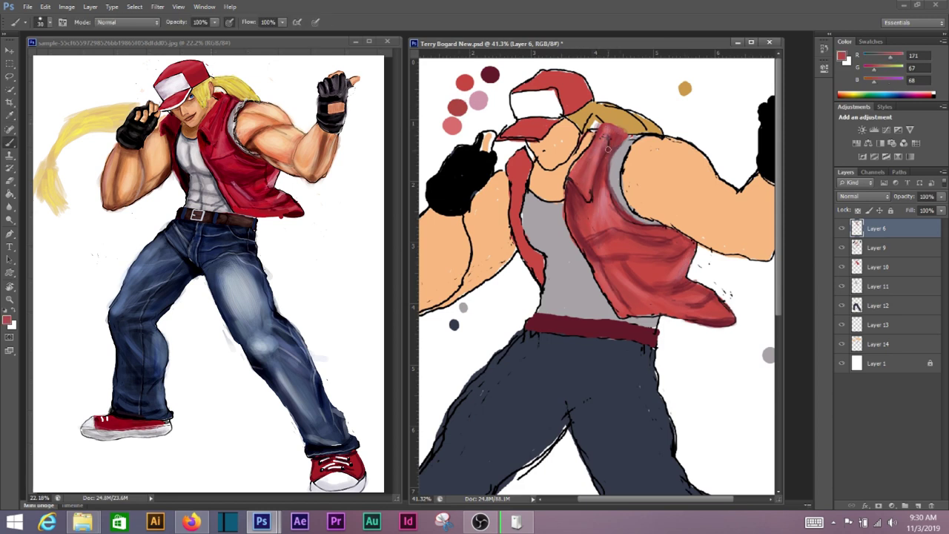
alt+click(571, 215)
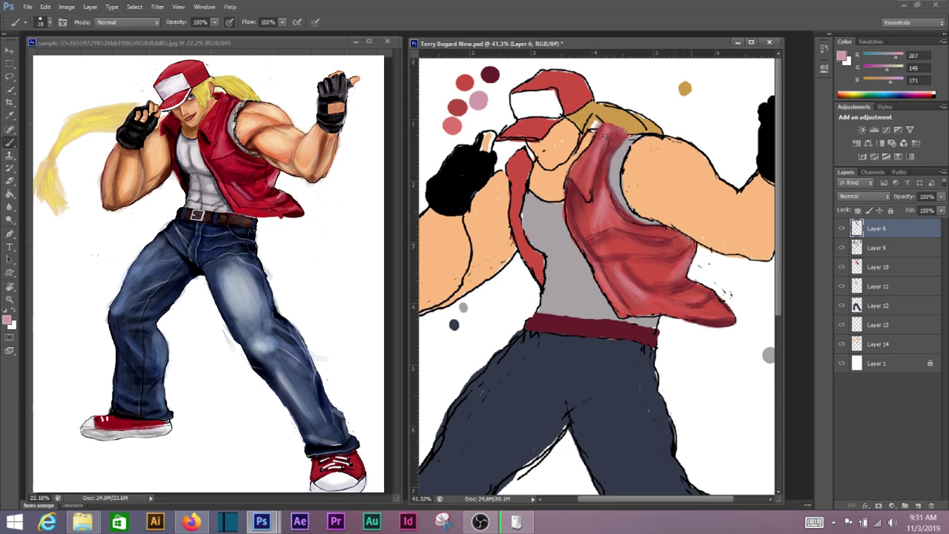
alt+click(662, 269)
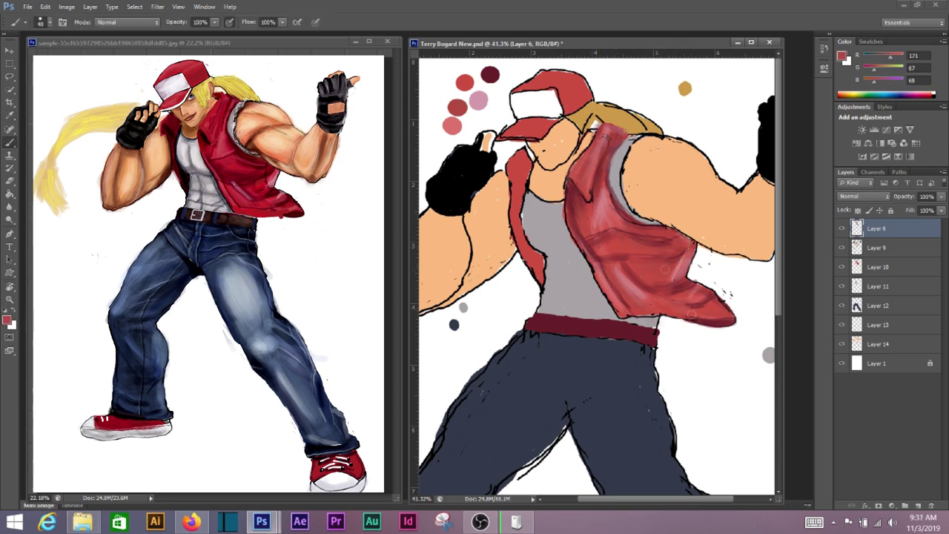
Step: Darken the vest's left edge with maroon, shrinking the brush to size 20
alt+click(489, 74)
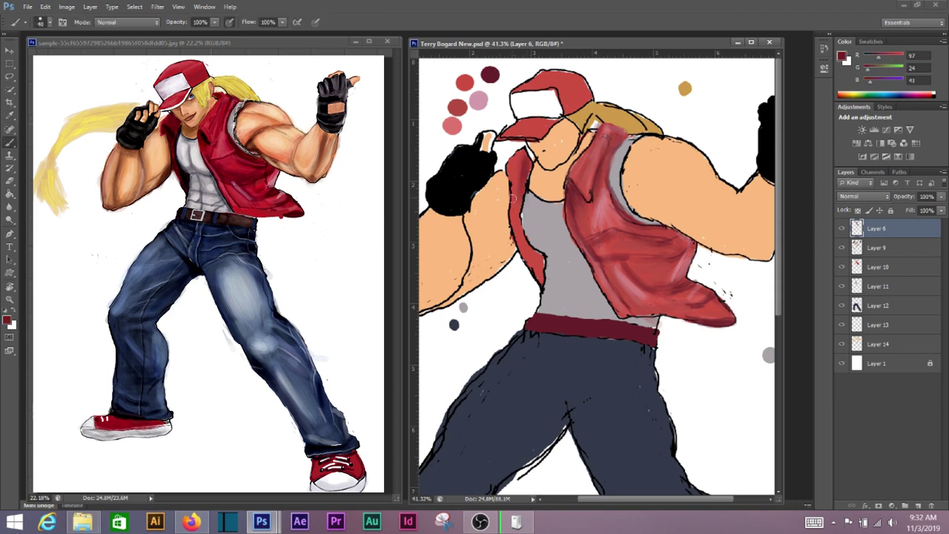
drag(524, 194, 537, 276)
alt+click(515, 178)
key(bracketleft)
key(bracketleft)
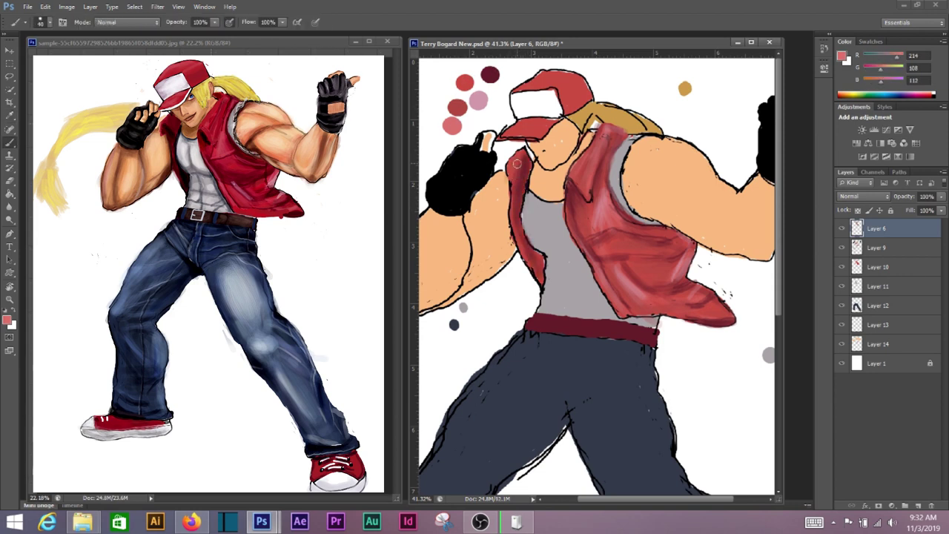
alt+click(519, 223)
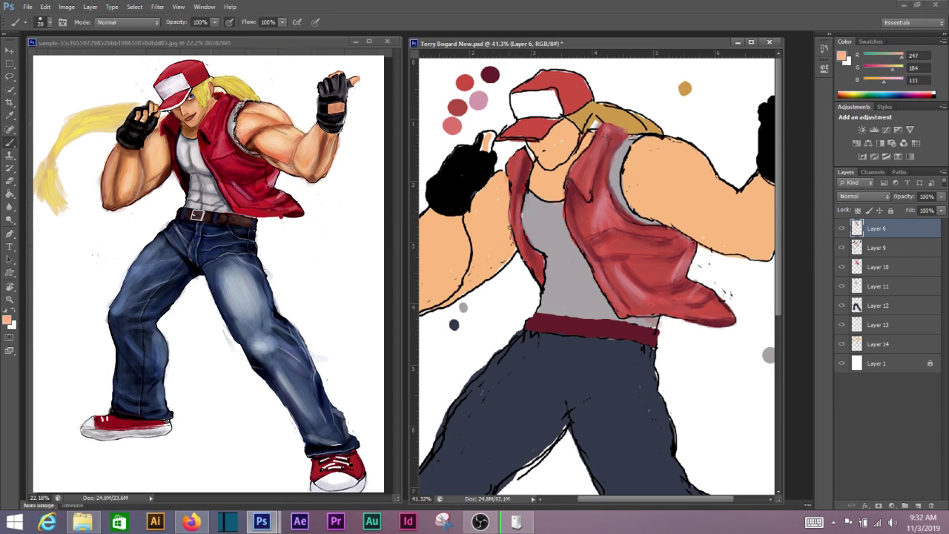
alt+click(517, 221)
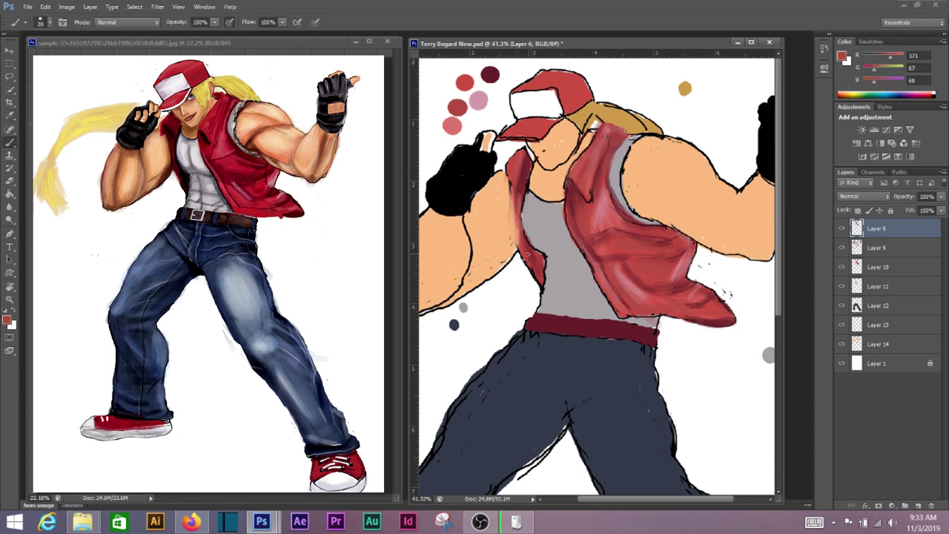
drag(519, 223, 531, 223)
alt+click(501, 74)
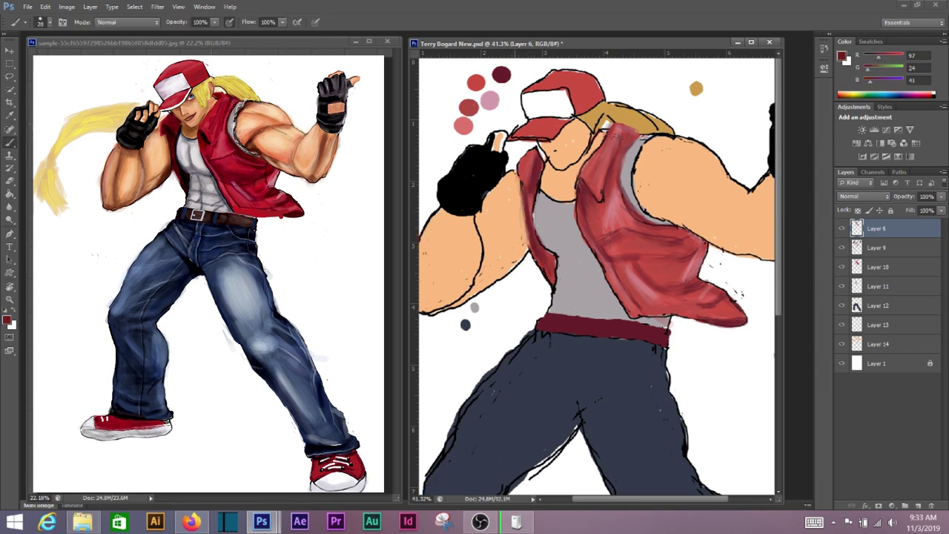
alt+click(519, 223)
Step: With a 50 px brush, paint light grey over the tank top and add grey palette dots
alt+click(475, 307)
key(bracketright)
key(bracketright)
key(bracketright)
click(495, 306)
click(516, 292)
drag(577, 213, 586, 252)
drag(549, 208, 562, 253)
drag(593, 305, 563, 293)
drag(623, 315, 567, 297)
mouse_move(565, 208)
mouse_down()
mouse_move(571, 252)
mouse_move(553, 242)
mouse_up()
Step: Paint white highlights over the upper and lower tank top
key(x)
drag(586, 213, 573, 258)
drag(547, 202, 557, 252)
mouse_move(568, 297)
mouse_down()
mouse_move(619, 310)
mouse_move(593, 279)
mouse_up()
mouse_move(550, 206)
mouse_down()
mouse_move(552, 238)
mouse_move(565, 210)
mouse_move(549, 195)
mouse_up()
Step: Draw dark blue-grey lines defining the abs and centre line on the tank top
alt+click(574, 261)
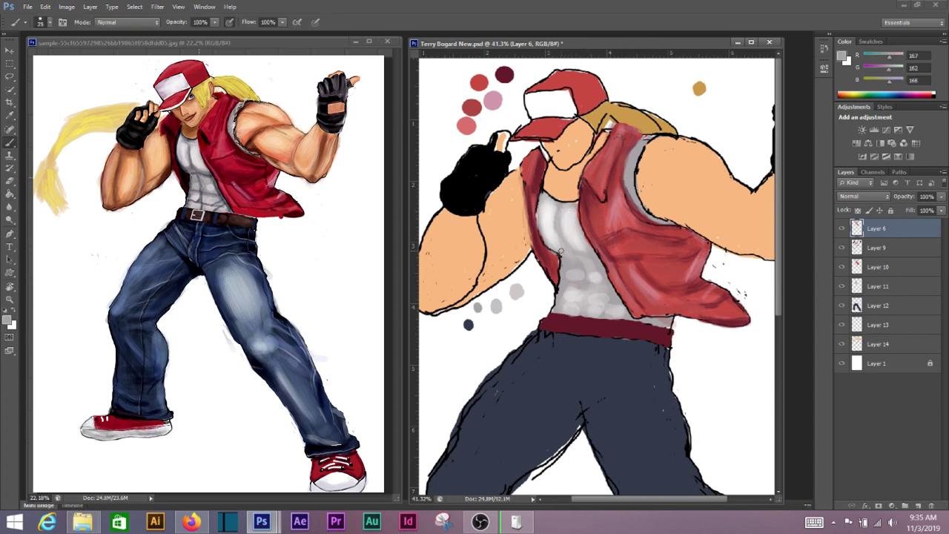
alt+click(559, 215)
mouse_move(560, 224)
mouse_down()
mouse_move(597, 258)
mouse_move(562, 249)
mouse_up()
drag(547, 192, 537, 224)
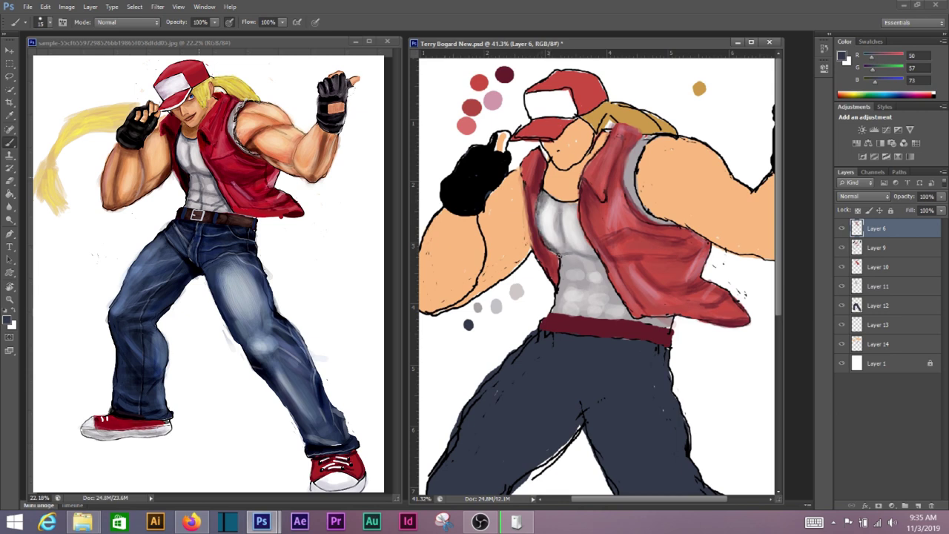
mouse_move(614, 309)
mouse_down()
mouse_move(559, 301)
mouse_move(579, 259)
mouse_up()
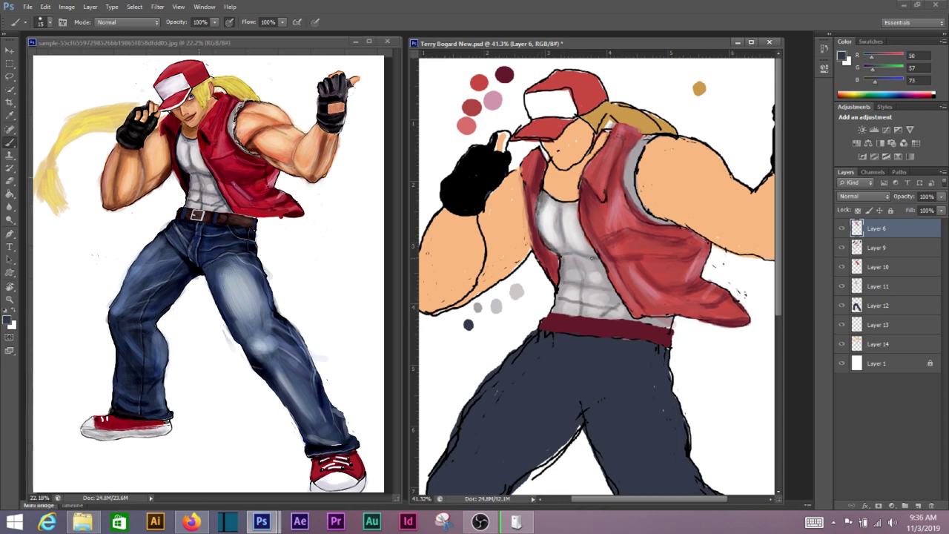
drag(629, 317, 601, 267)
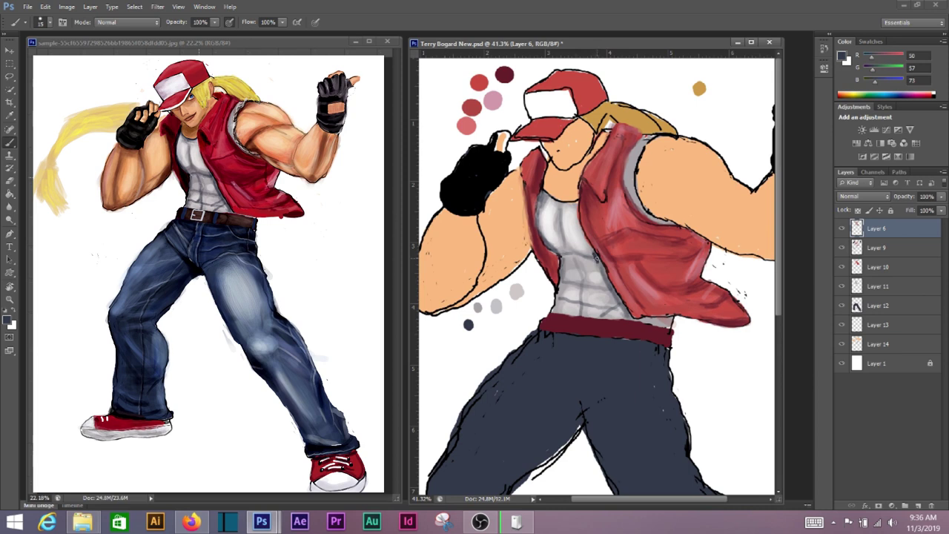
mouse_move(547, 200)
mouse_down()
mouse_move(540, 247)
mouse_move(567, 300)
mouse_up()
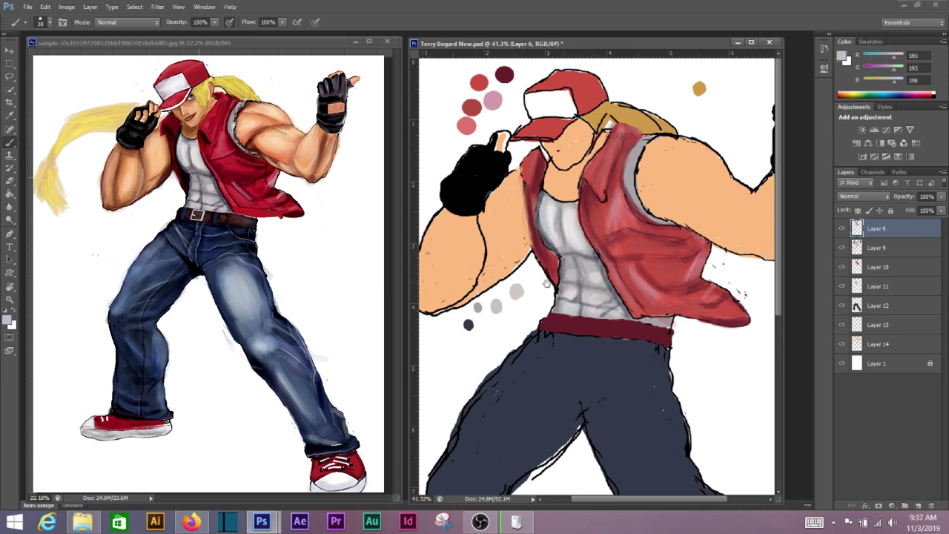
key(i)
click(545, 210)
Step: Brighten the vest's lower hem and shoulder with pink
key(b)
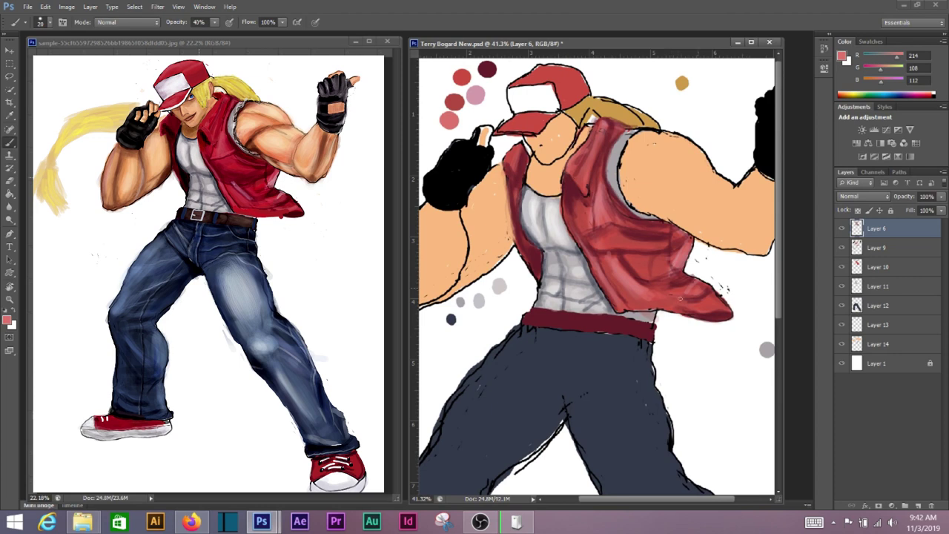
mouse_move(680, 295)
mouse_down()
mouse_move(723, 308)
mouse_move(619, 307)
mouse_up()
drag(613, 132, 602, 179)
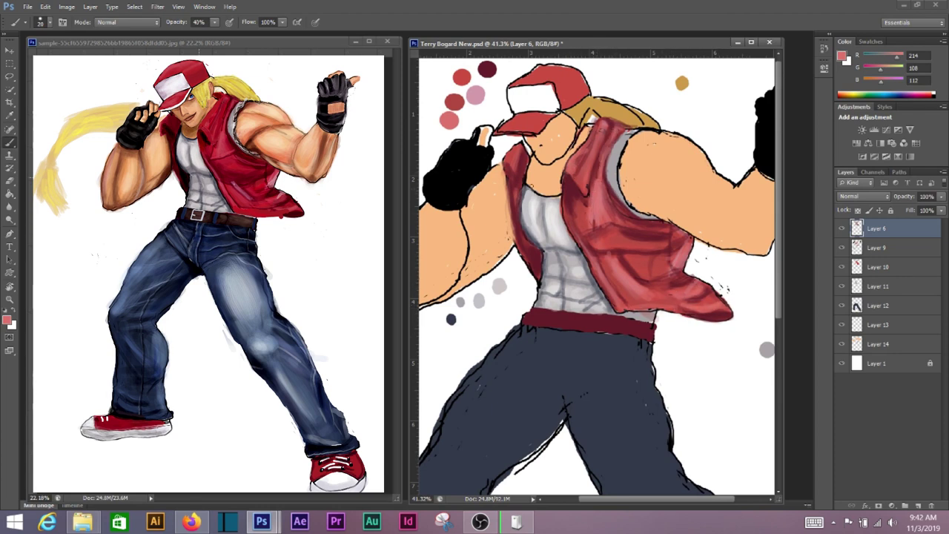
Step: Choose a deeper dark red in the Color Picker and add it to the palette
alt+click(512, 174)
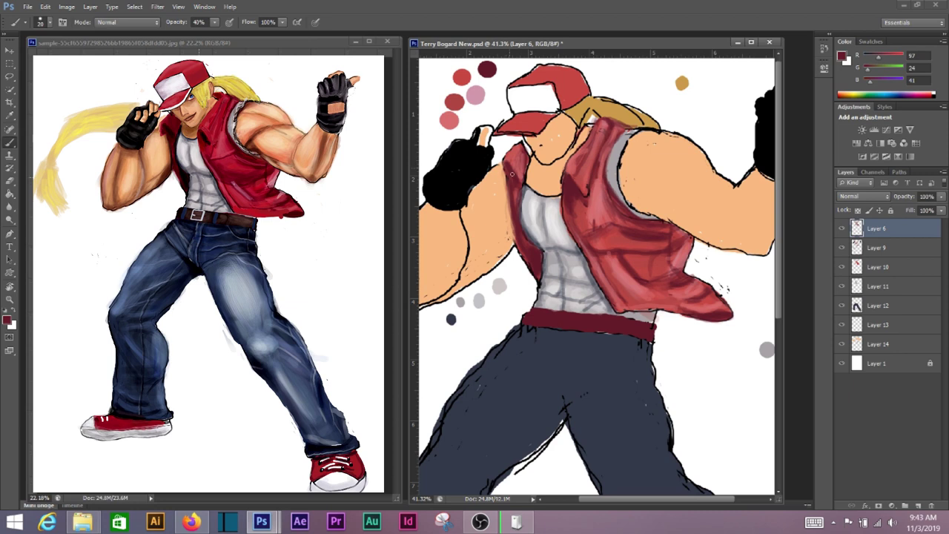
drag(215, 22, 227, 33)
click(9, 321)
click(469, 240)
key(Return)
click(445, 338)
Step: At 36% opacity and size 7, line the vest edges and lower edge in dark red
key(3)
key(6)
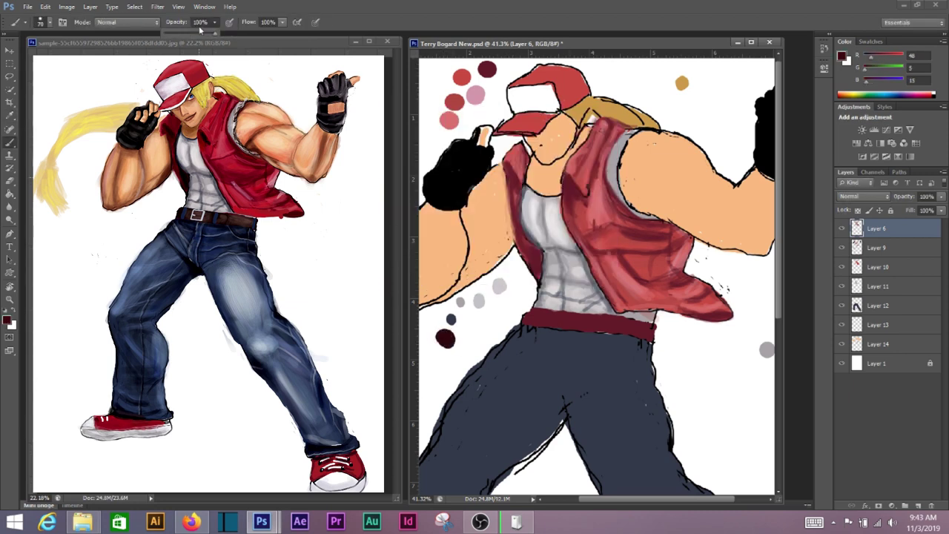
drag(566, 179, 571, 202)
drag(520, 166, 506, 191)
key(bracketleft)
key(bracketleft)
key(bracketleft)
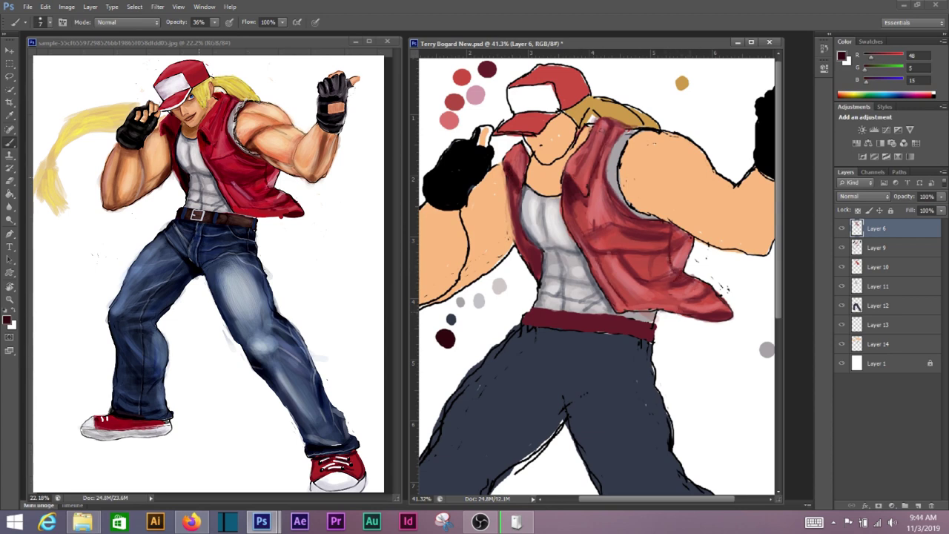
alt+click(486, 69)
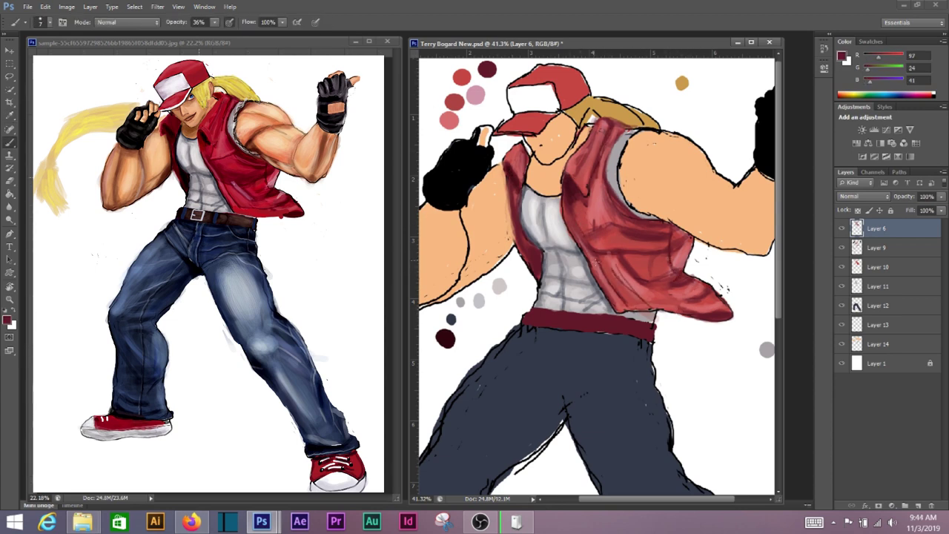
drag(643, 299, 695, 292)
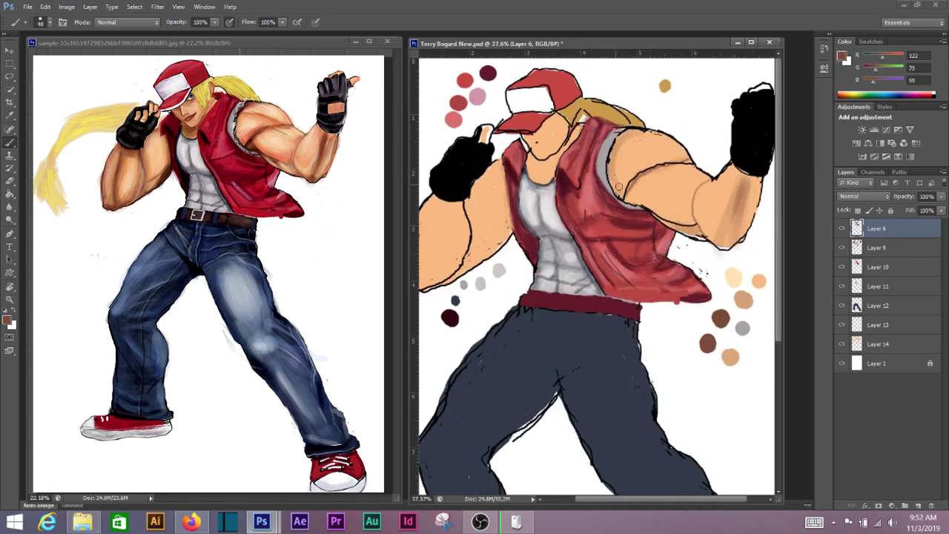
Step: Shade the raised arm's shoulder, bicep, elbow and forearm
drag(682, 167, 701, 222)
mouse_move(638, 186)
mouse_down()
mouse_move(687, 206)
mouse_move(638, 186)
mouse_up()
mouse_move(730, 181)
mouse_down()
mouse_move(720, 248)
mouse_move(712, 195)
mouse_move(693, 238)
mouse_move(649, 211)
mouse_up()
mouse_move(637, 135)
mouse_down()
mouse_move(609, 168)
mouse_move(712, 241)
mouse_up()
mouse_move(756, 180)
mouse_down()
mouse_move(734, 239)
mouse_move(701, 219)
mouse_up()
drag(723, 186, 705, 230)
mouse_move(661, 171)
mouse_down()
mouse_move(689, 192)
mouse_move(671, 171)
mouse_move(631, 163)
mouse_move(627, 185)
mouse_up()
mouse_move(618, 256)
mouse_down()
mouse_move(640, 256)
mouse_move(607, 252)
mouse_up()
Step: Add an orange skin swatch to the palette and shade the shoulder and arm with it
key(i)
click(7, 320)
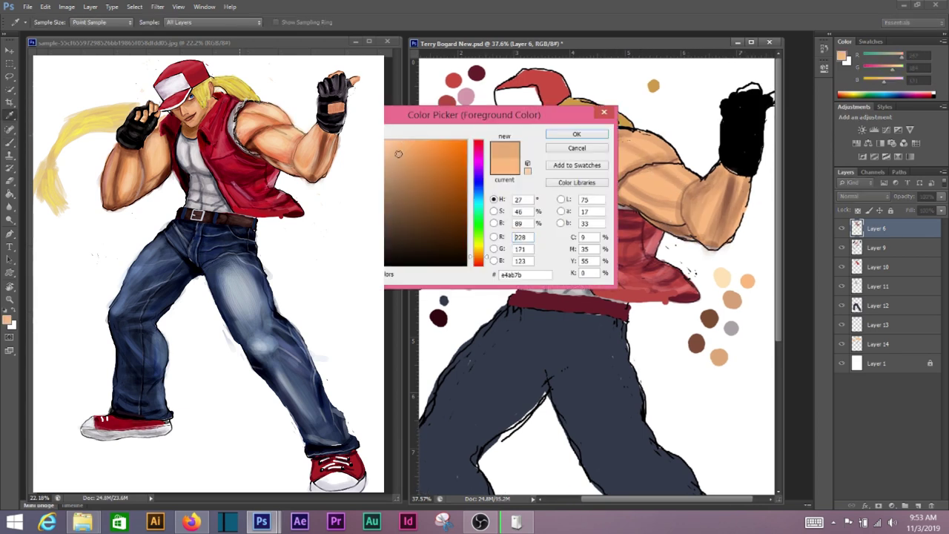
click(571, 134)
key(b)
drag(665, 319, 672, 332)
mouse_move(672, 160)
mouse_down()
mouse_move(617, 191)
mouse_move(671, 158)
mouse_up()
mouse_move(628, 189)
mouse_down()
mouse_move(693, 234)
mouse_move(702, 197)
mouse_move(684, 208)
mouse_up()
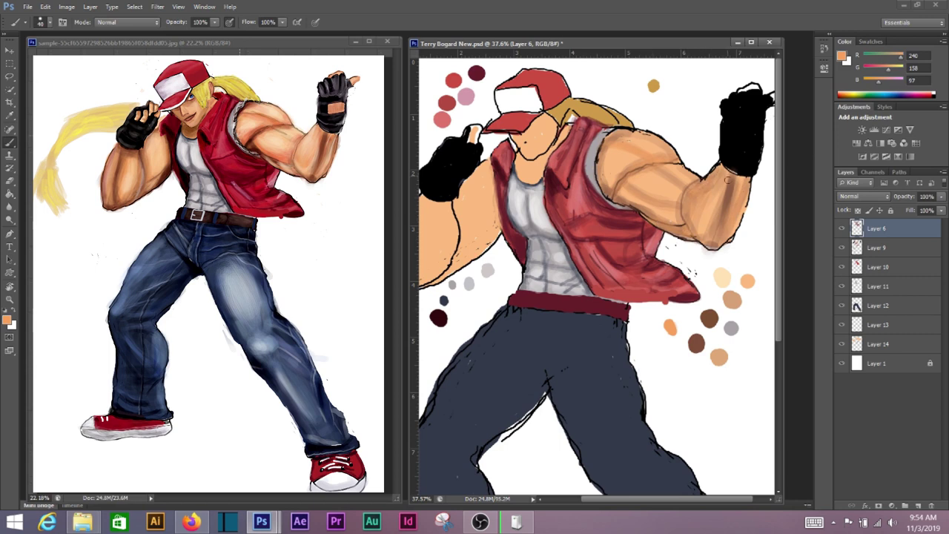
Step: Add a redder orange skin-tone dot to the palette
key(i)
key(b)
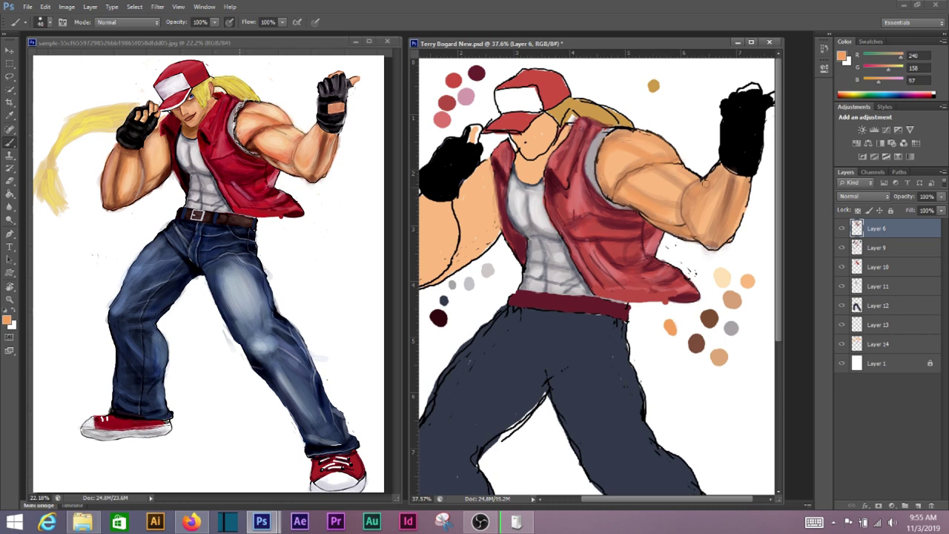
click(842, 57)
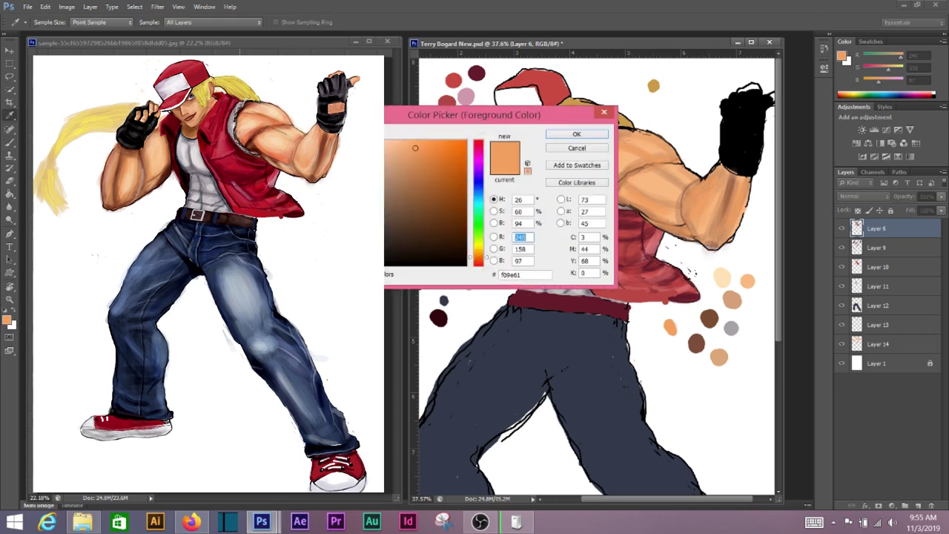
click(572, 134)
click(684, 372)
key(i)
key(b)
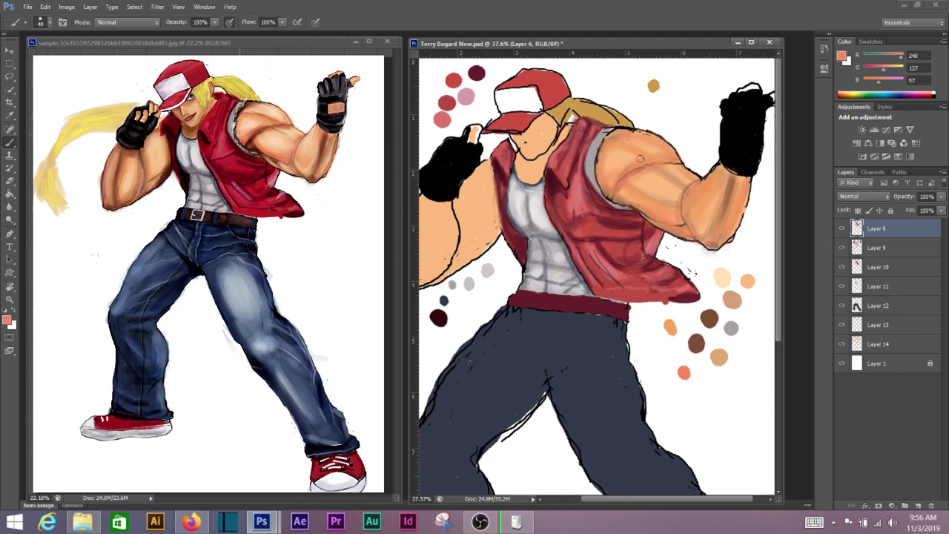
Step: Highlight the shoulder, bicep, forearm and elbow with light peach
alt+click(632, 189)
mouse_move(666, 177)
mouse_down()
mouse_move(688, 186)
mouse_move(643, 179)
mouse_move(682, 183)
mouse_up()
mouse_move(627, 137)
mouse_down()
mouse_move(672, 155)
mouse_move(617, 141)
mouse_up()
mouse_move(614, 178)
mouse_down()
mouse_move(604, 158)
mouse_move(637, 190)
mouse_move(718, 168)
mouse_move(725, 239)
mouse_move(667, 227)
mouse_up()
drag(695, 188, 687, 226)
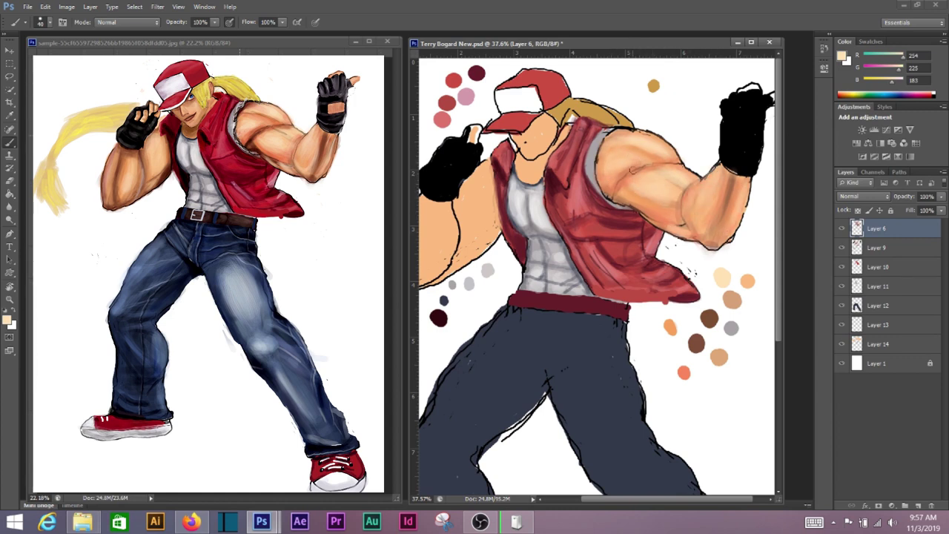
mouse_move(679, 170)
mouse_down()
mouse_move(694, 178)
mouse_move(652, 141)
mouse_move(675, 164)
mouse_up()
Step: Shade the forearm's underside and the shoulder edge beside the vest in brown
key(i)
alt+click(705, 341)
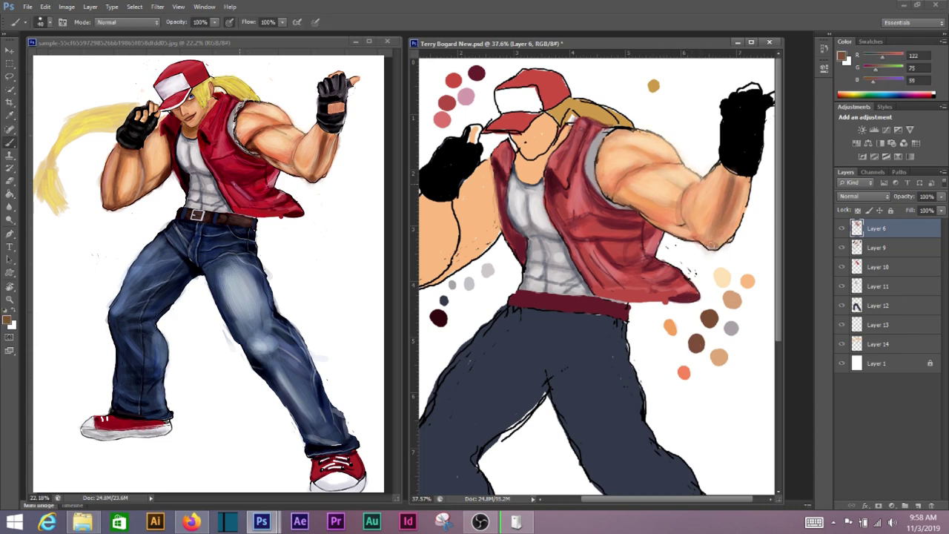
mouse_move(683, 220)
mouse_down()
mouse_move(690, 235)
mouse_move(662, 219)
mouse_up()
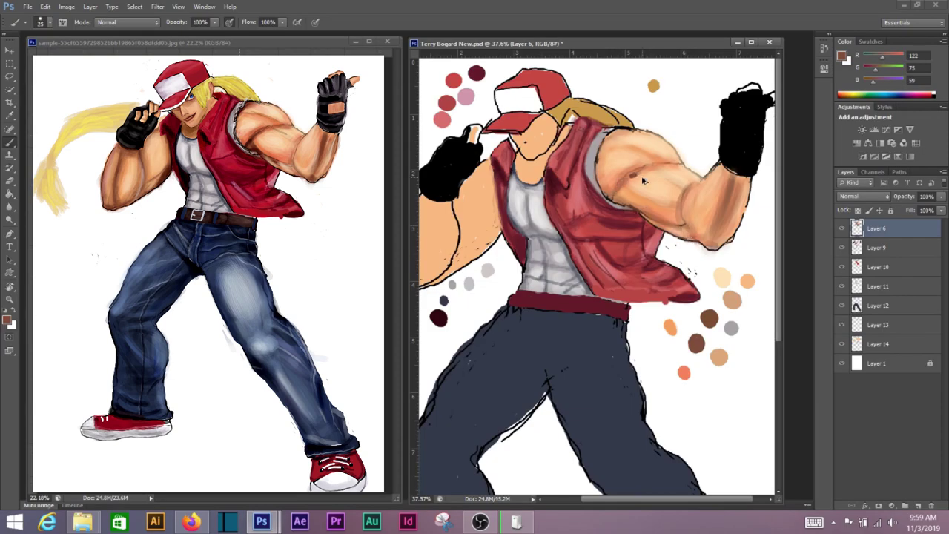
drag(622, 129, 599, 152)
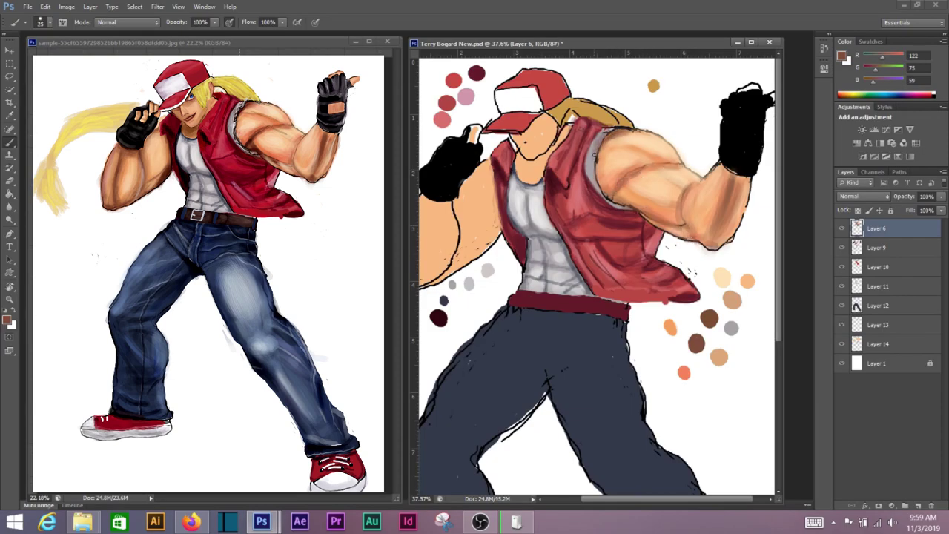
alt+click(665, 361)
key(bracketright)
key(bracketright)
key(bracketright)
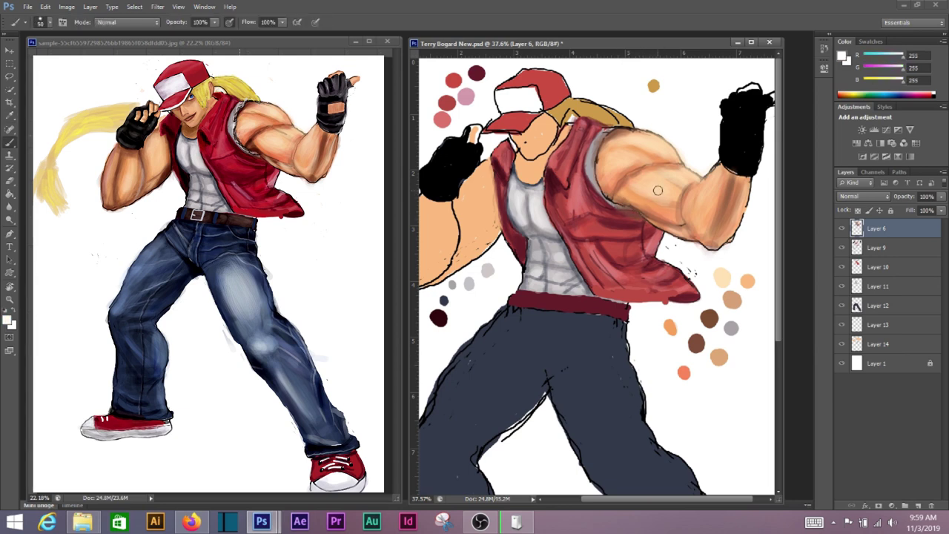
Step: Add darker brown skin shading across the fighter's upper arm
drag(689, 229, 668, 245)
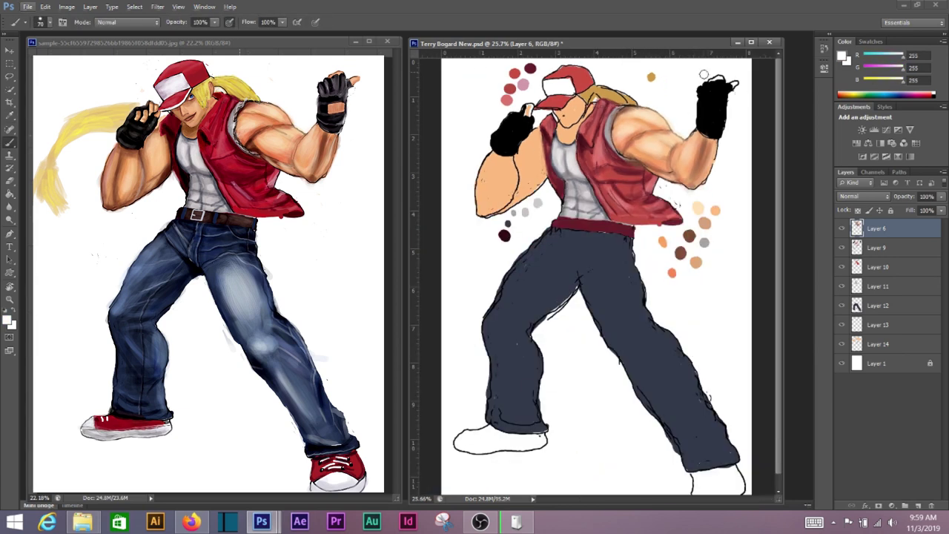
mouse_move(540, 193)
mouse_down()
mouse_move(512, 193)
mouse_move(485, 219)
mouse_up()
key(x)
mouse_move(523, 113)
mouse_down()
mouse_move(490, 156)
mouse_move(527, 191)
mouse_up()
mouse_move(495, 152)
mouse_down()
mouse_move(453, 194)
mouse_move(597, 142)
mouse_up()
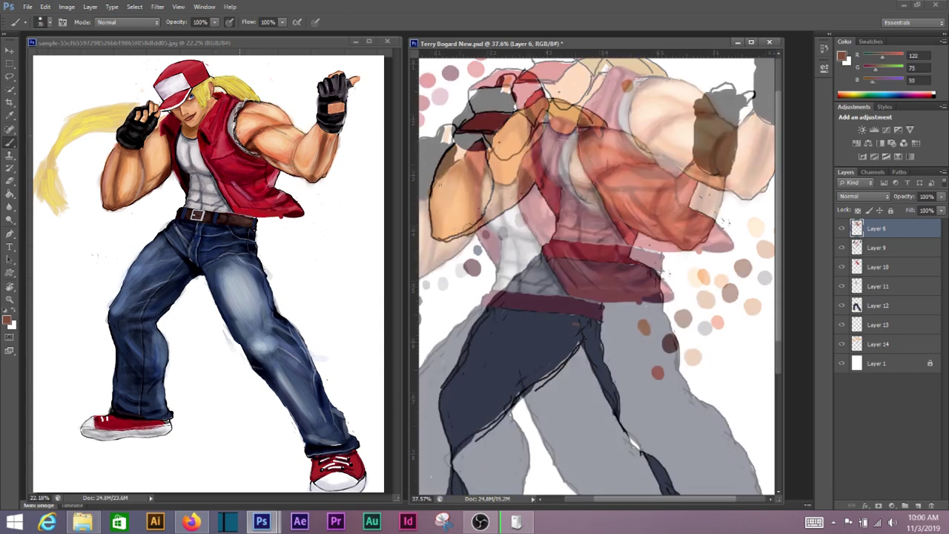
scroll(706, 300, down, 2)
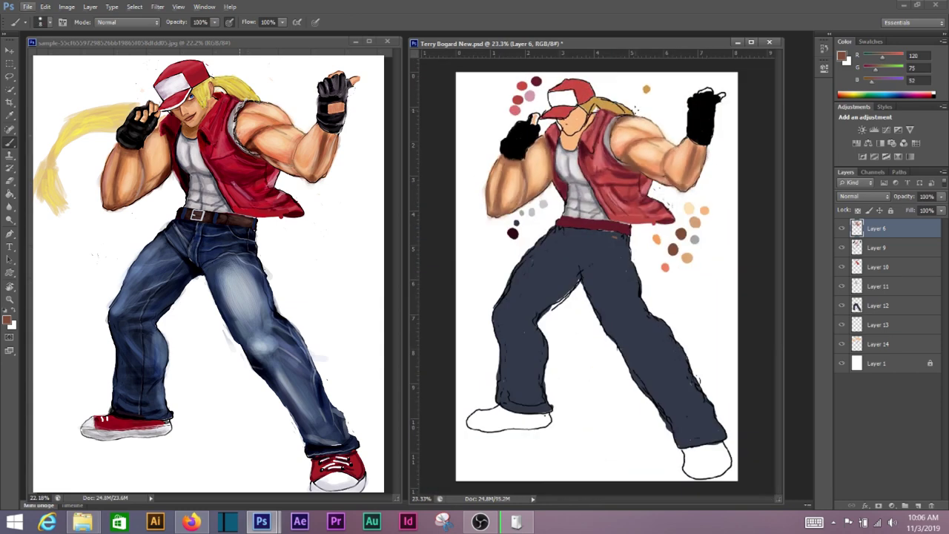
scroll(597, 297, up, 2)
Step: Sample blues from the reference and dab blue-grey, light blue, pale cyan, black and dark blue swatches beside the legs
key(i)
click(74, 296)
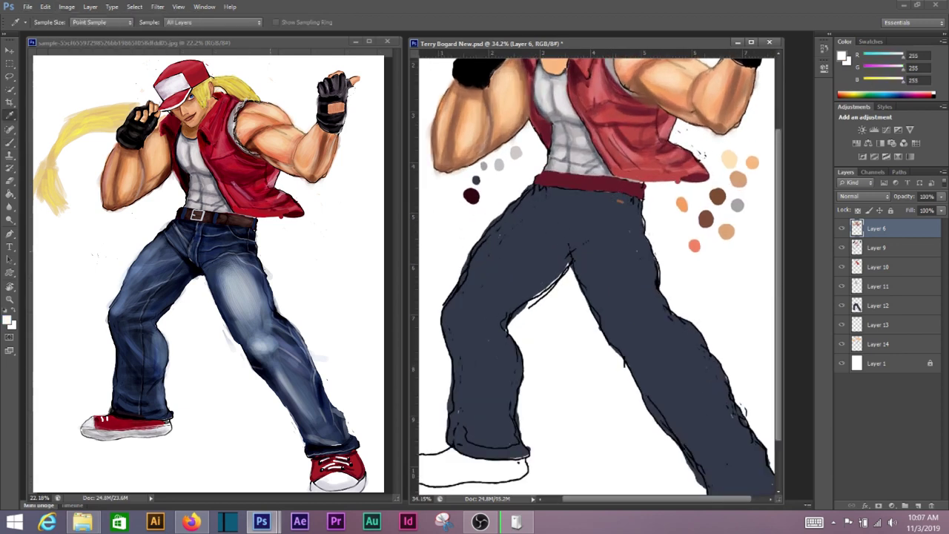
click(447, 222)
click(456, 216)
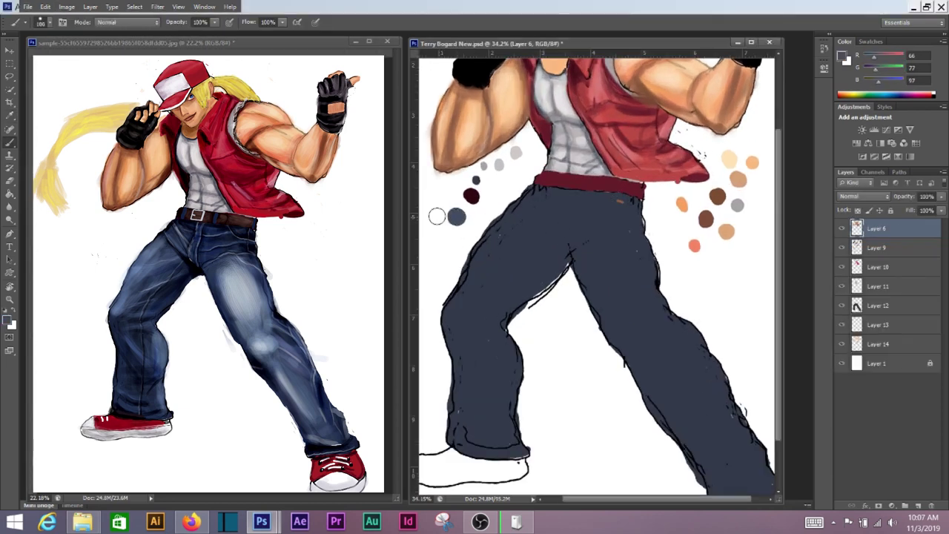
click(445, 243)
click(434, 210)
click(436, 267)
click(447, 188)
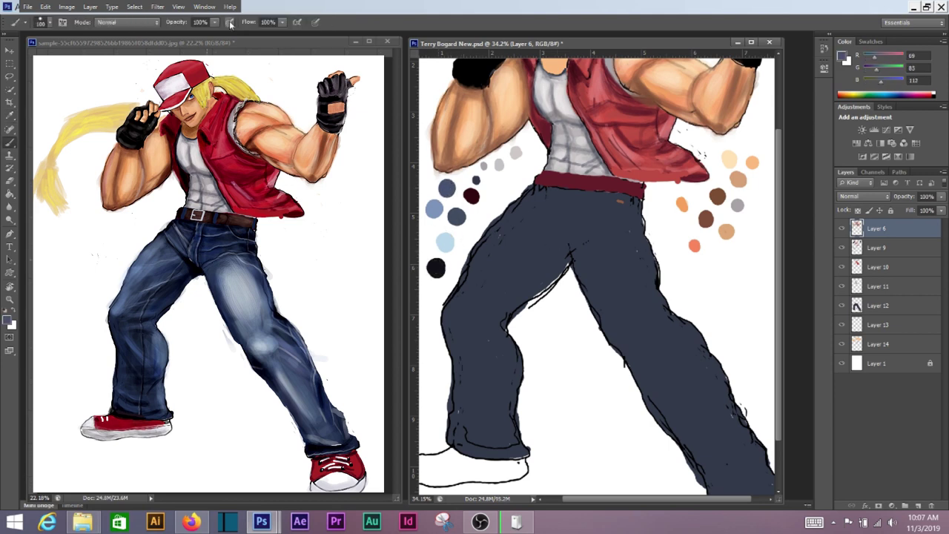
Step: Cover the orange mark on the pants with blue-grey and stroke lighter blue down the right leg
mouse_move(635, 202)
mouse_down()
mouse_move(571, 248)
mouse_move(611, 336)
mouse_move(671, 430)
mouse_up()
click(636, 236)
mouse_move(636, 239)
mouse_down()
mouse_move(668, 311)
mouse_move(711, 365)
mouse_up()
drag(745, 429, 719, 369)
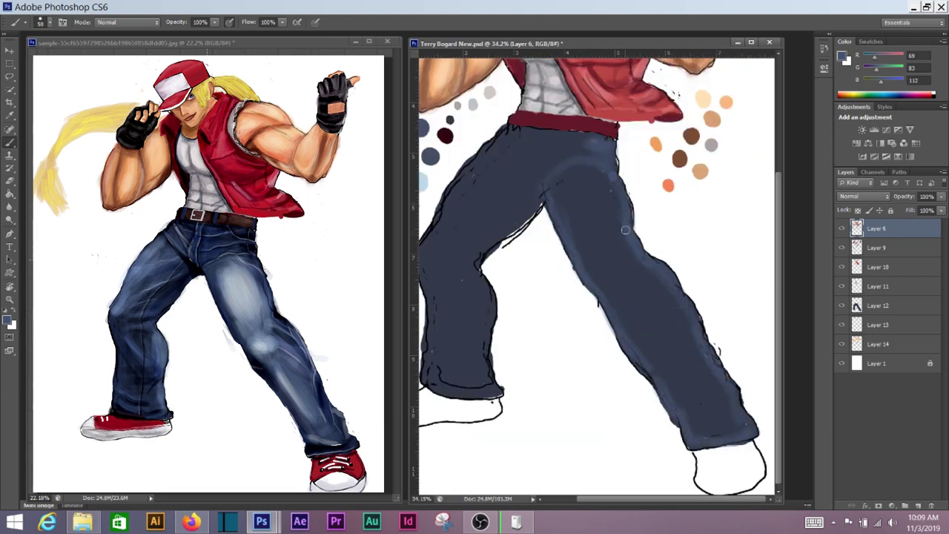
drag(545, 129, 573, 157)
drag(537, 202, 560, 205)
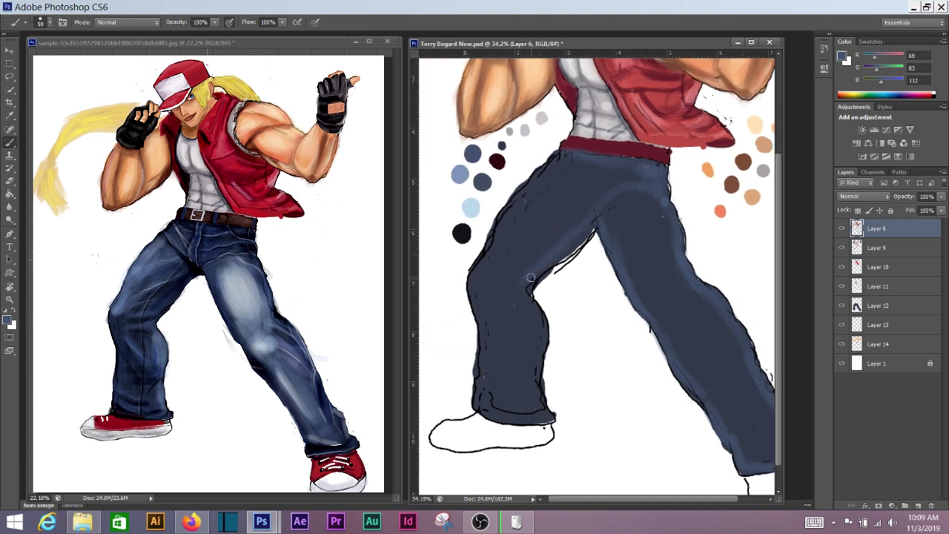
Step: Dismiss the error and undo the accidental layer grouping
key(r)
key(e)
key(ctrl+alt+a)
key(ctrl+g)
click(623, 262)
key(Return)
key(ctrl+alt+z)
key(ctrl+alt+z)
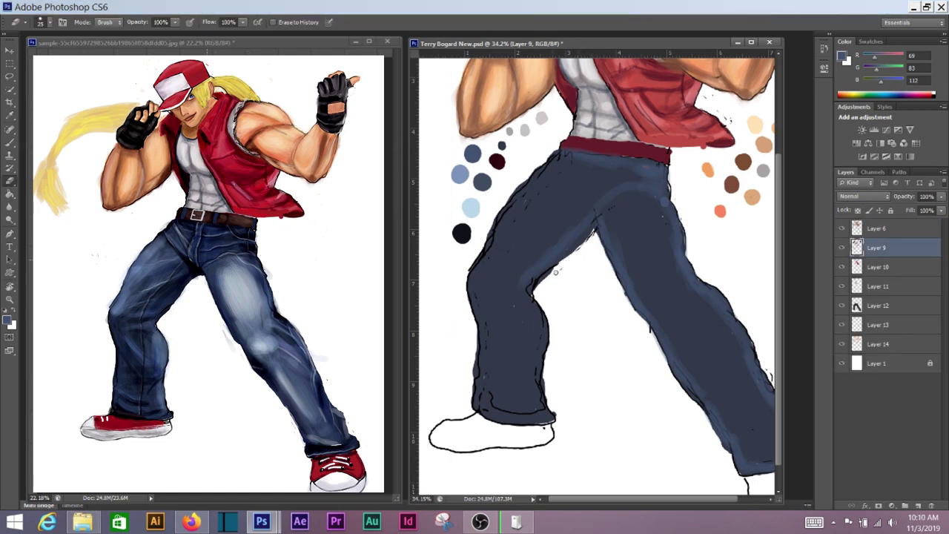
Step: Paint lighter blue along the left trouser edge and highlight the right thigh, knee and shin
key(b)
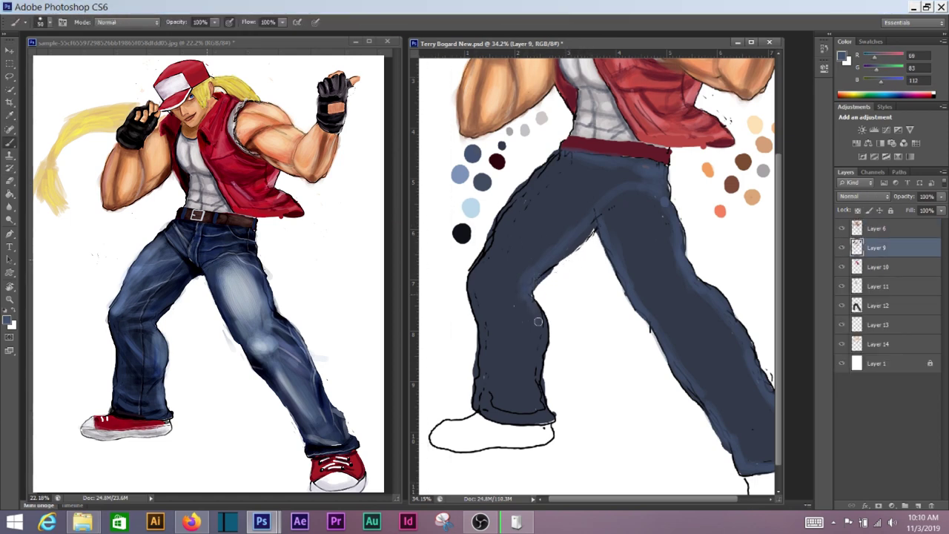
mouse_move(502, 414)
mouse_down()
mouse_move(481, 376)
mouse_move(488, 328)
mouse_move(478, 270)
mouse_move(538, 190)
mouse_move(509, 220)
mouse_move(543, 212)
mouse_move(534, 207)
mouse_move(494, 239)
mouse_move(494, 276)
mouse_move(556, 210)
mouse_move(660, 259)
mouse_move(672, 282)
mouse_up()
alt+click(460, 175)
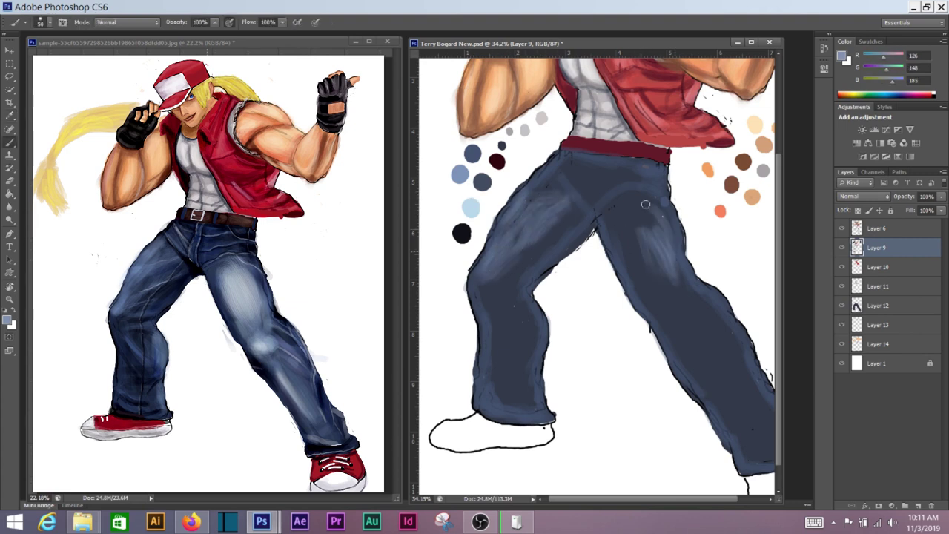
drag(660, 208, 642, 267)
drag(667, 304, 624, 240)
drag(658, 228, 631, 222)
mouse_move(667, 316)
mouse_down()
mouse_move(697, 327)
mouse_move(748, 426)
mouse_up()
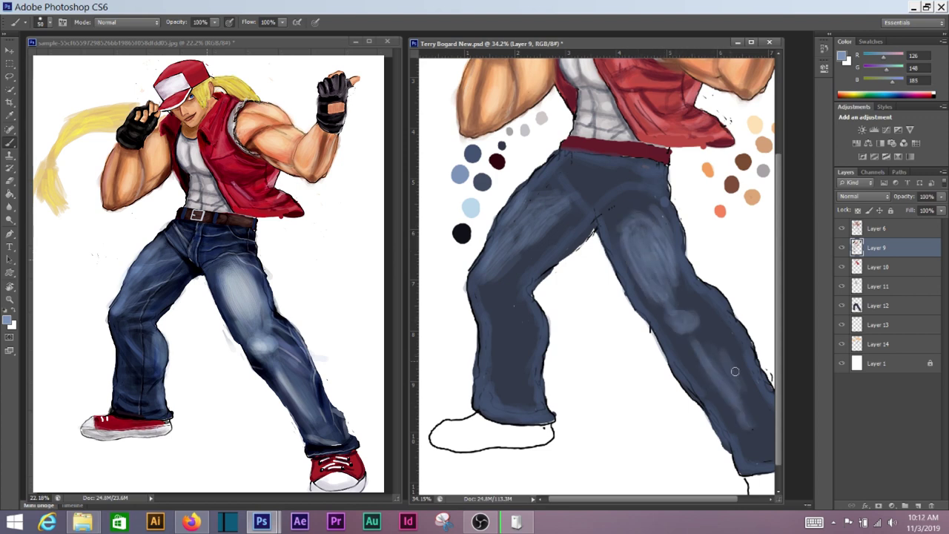
Step: Add light blue highlights along the shin and knee using the swatch colours
alt+click(600, 291)
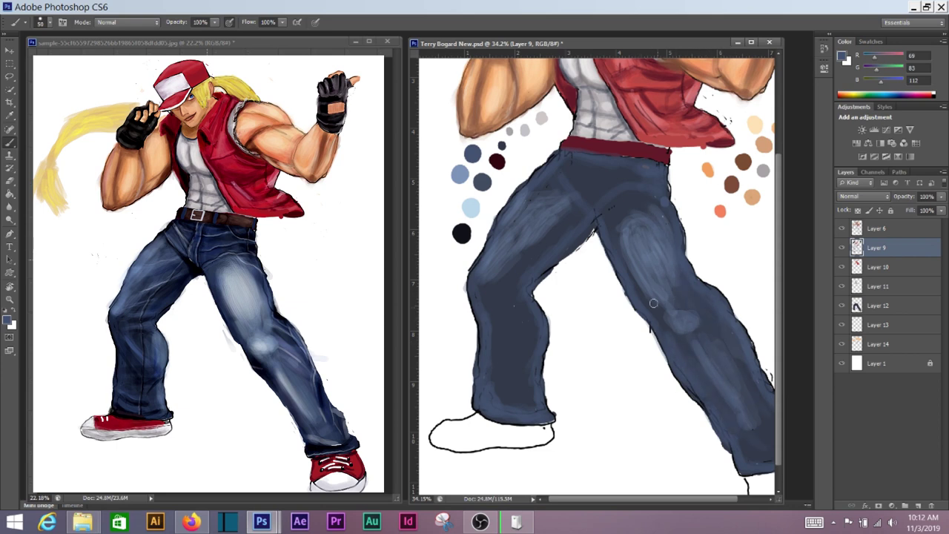
alt+click(462, 232)
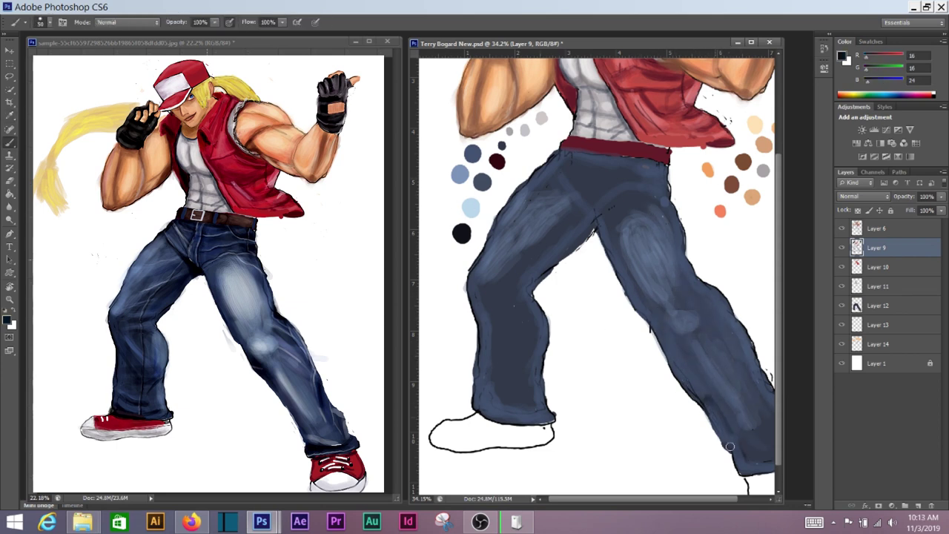
alt+click(711, 401)
mouse_move(711, 402)
mouse_down()
mouse_move(764, 445)
mouse_move(659, 314)
mouse_move(627, 223)
mouse_move(686, 308)
mouse_up()
Step: With a larger brush, add light blue strokes to both jean legs
key(bracketright)
key(bracketright)
key(bracketright)
scroll(690, 334, down, 1)
drag(705, 349, 724, 419)
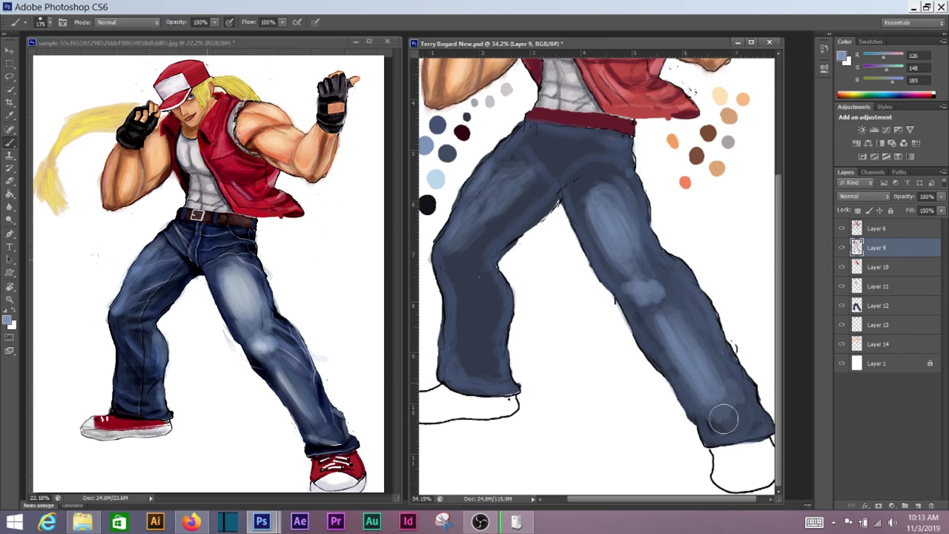
scroll(724, 419, up, 1)
drag(631, 286, 652, 244)
drag(562, 222, 519, 307)
drag(525, 356, 536, 381)
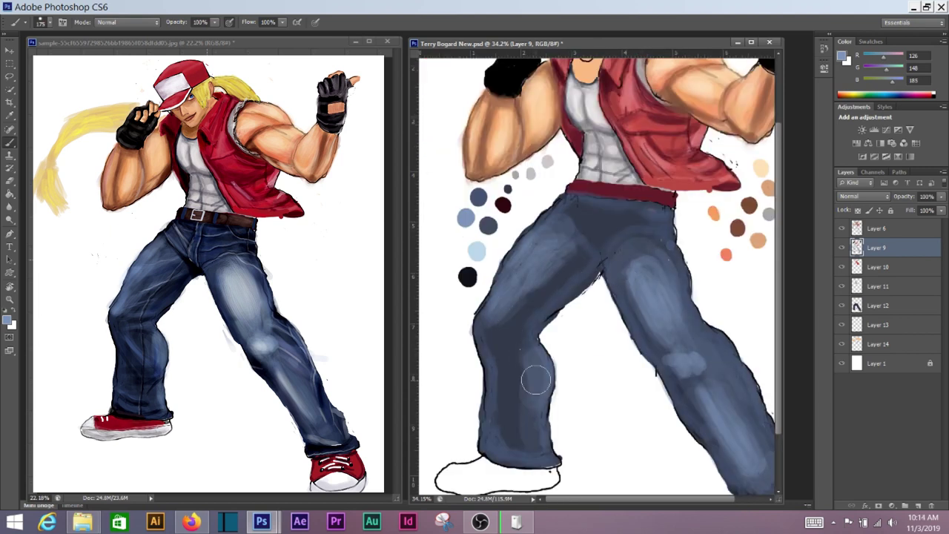
Step: Pick a medium blue, add it as a swatch, and darken the left thigh with smaller strokes
alt+click(536, 271)
click(444, 247)
mouse_move(563, 252)
mouse_down()
mouse_move(534, 306)
mouse_move(568, 259)
mouse_up()
key(bracketleft)
key(bracketleft)
key(bracketleft)
drag(504, 348, 508, 390)
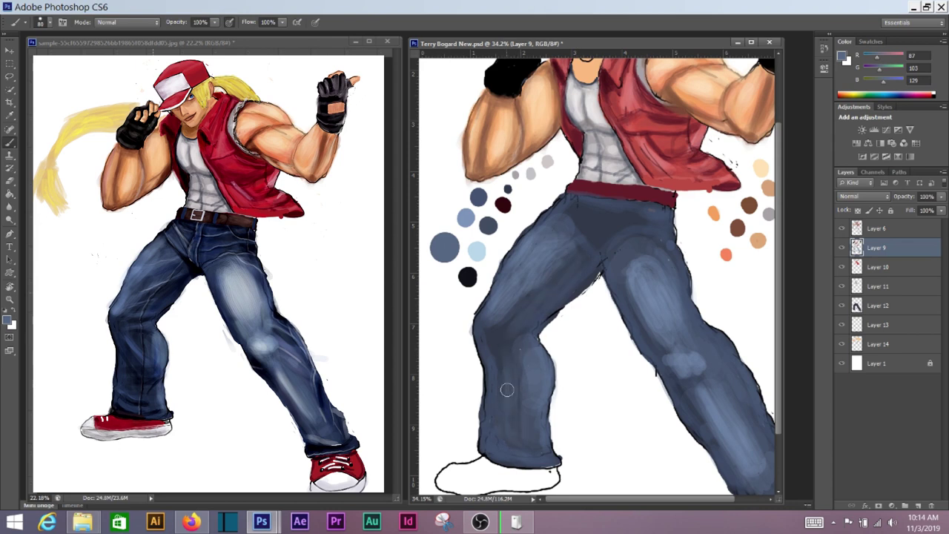
drag(568, 360, 526, 288)
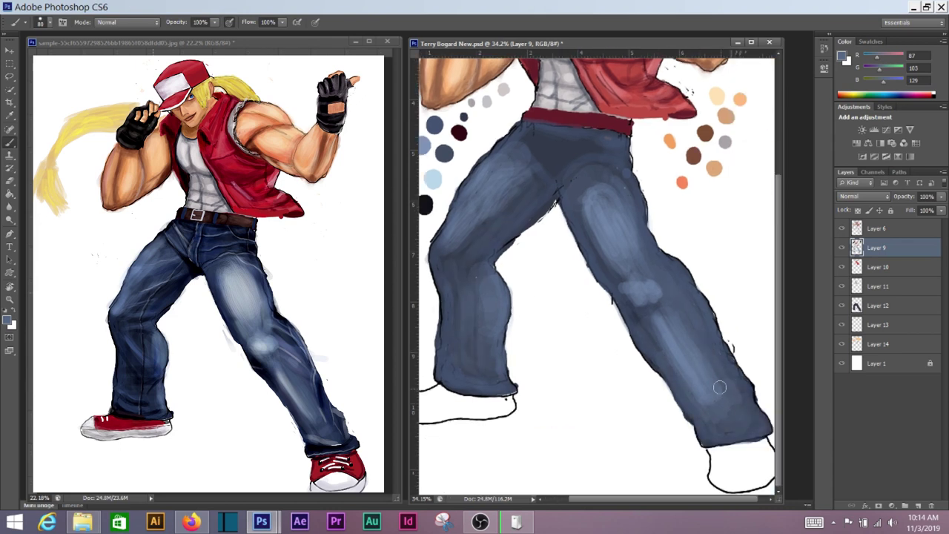
drag(525, 174, 566, 251)
Step: Lighten the crotch and upper right thigh, adding light folds just below the belt
alt+click(570, 241)
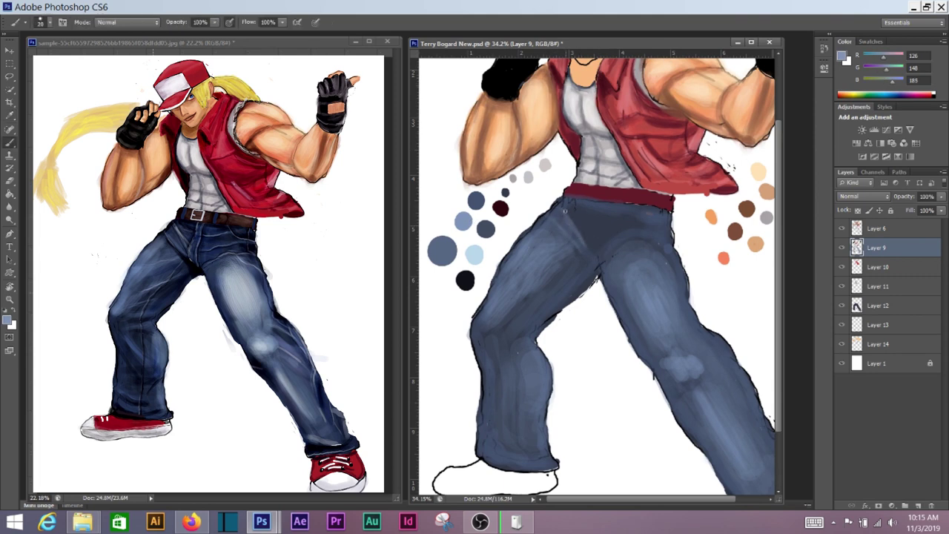
drag(594, 206, 596, 258)
drag(657, 251, 598, 267)
mouse_move(592, 216)
mouse_down()
mouse_move(672, 227)
mouse_move(602, 256)
mouse_move(595, 280)
mouse_up()
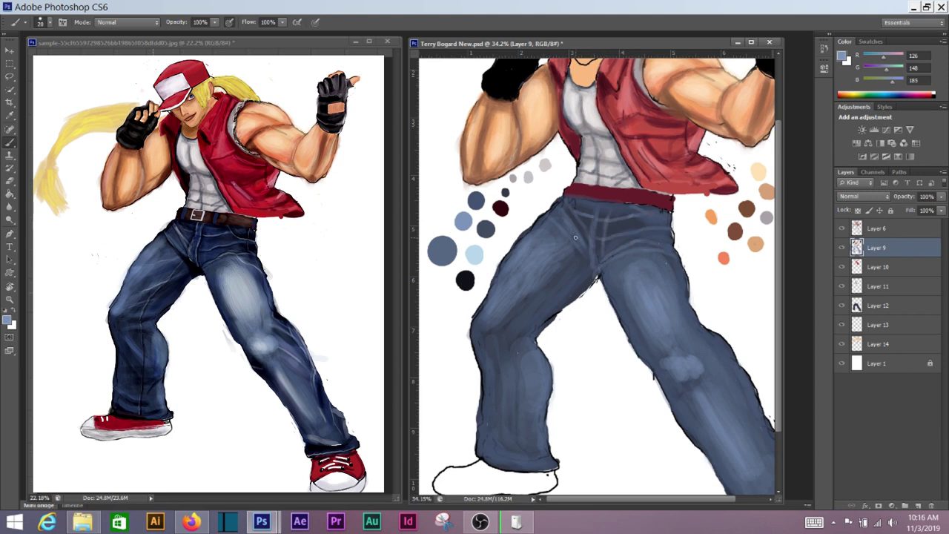
mouse_move(615, 239)
mouse_down()
mouse_move(640, 229)
mouse_move(682, 291)
mouse_up()
drag(675, 342, 633, 282)
Step: Darken the right thigh edge with navy, then soften the lower shin edges with white
alt+click(650, 227)
drag(650, 227, 652, 258)
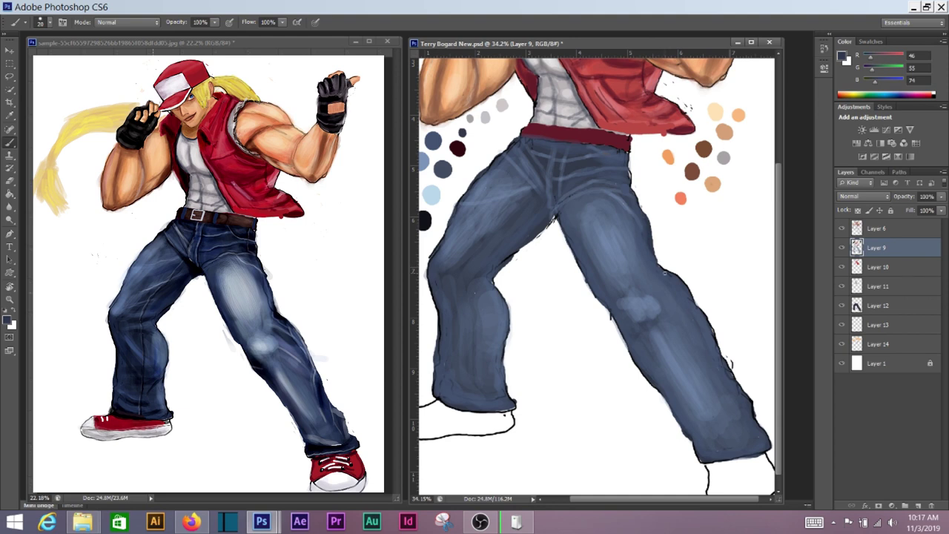
key(x)
drag(645, 378, 687, 438)
mouse_move(663, 394)
mouse_down()
mouse_move(632, 359)
mouse_move(661, 394)
mouse_up()
drag(692, 442, 647, 374)
key(alt+bracketright)
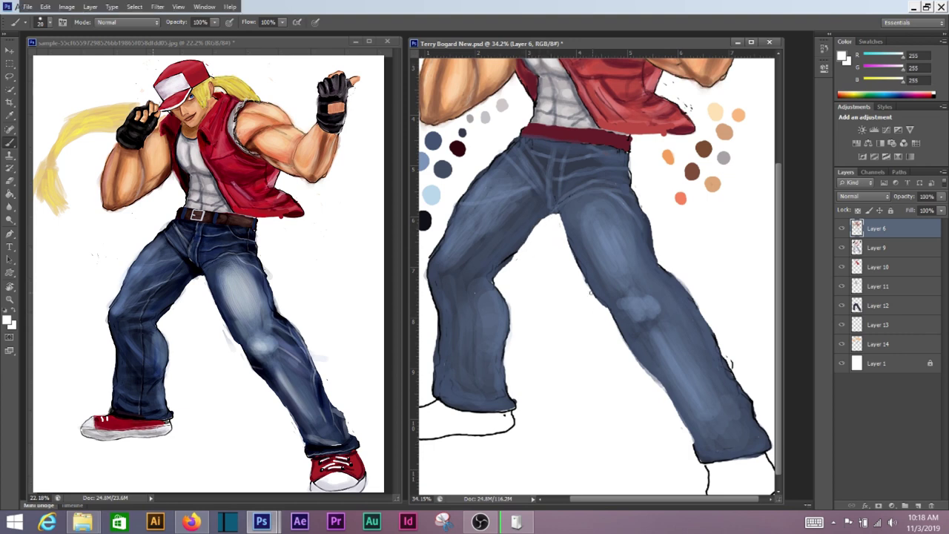
Step: Paint over the dark outline along the jeans' edge
scroll(648, 223, down, 1)
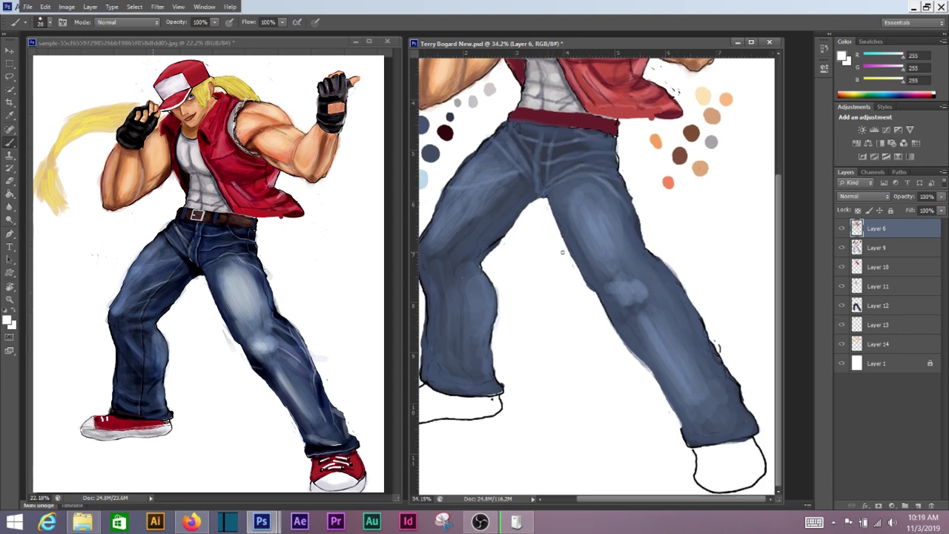
scroll(563, 256, down, 1)
scroll(593, 372, up, 2)
mouse_move(709, 357)
mouse_down()
mouse_move(723, 389)
mouse_move(719, 368)
mouse_up()
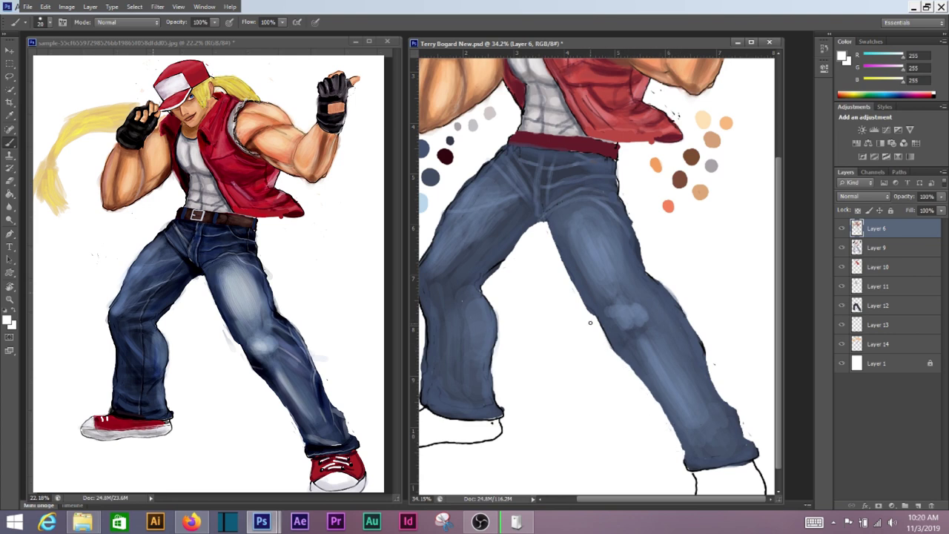
scroll(697, 342, down, 2)
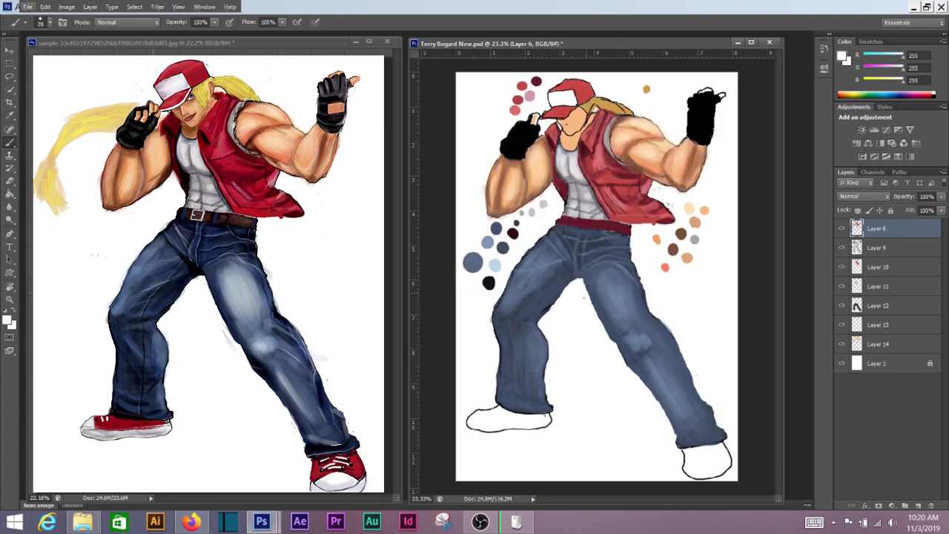
scroll(594, 282, up, 3)
alt+click(441, 295)
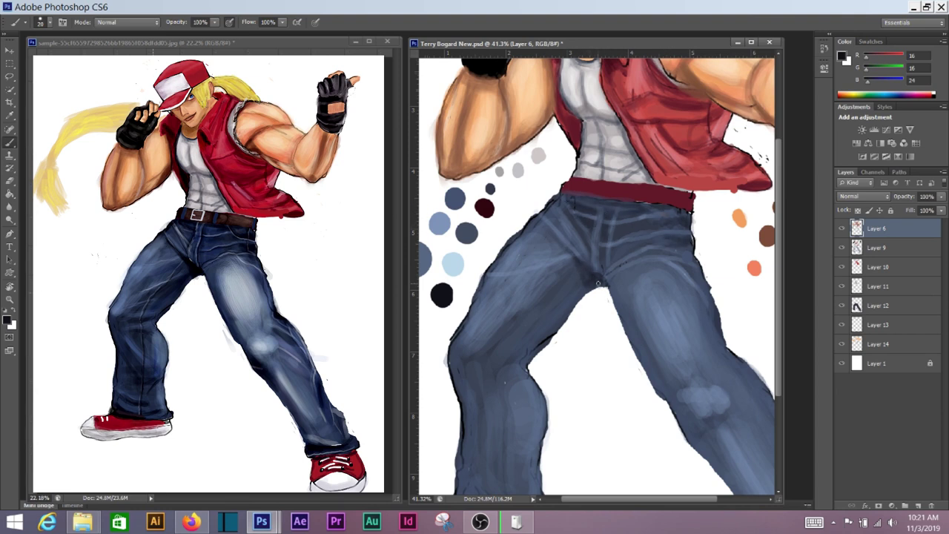
Step: Brighten the thigh highlight and add a rounded light highlight on the knee
key(bracketright)
key(bracketright)
key(bracketright)
drag(639, 280, 684, 354)
mouse_move(668, 293)
mouse_down()
mouse_move(682, 349)
mouse_move(630, 268)
mouse_up()
key(bracketleft)
key(bracketleft)
drag(656, 337, 645, 311)
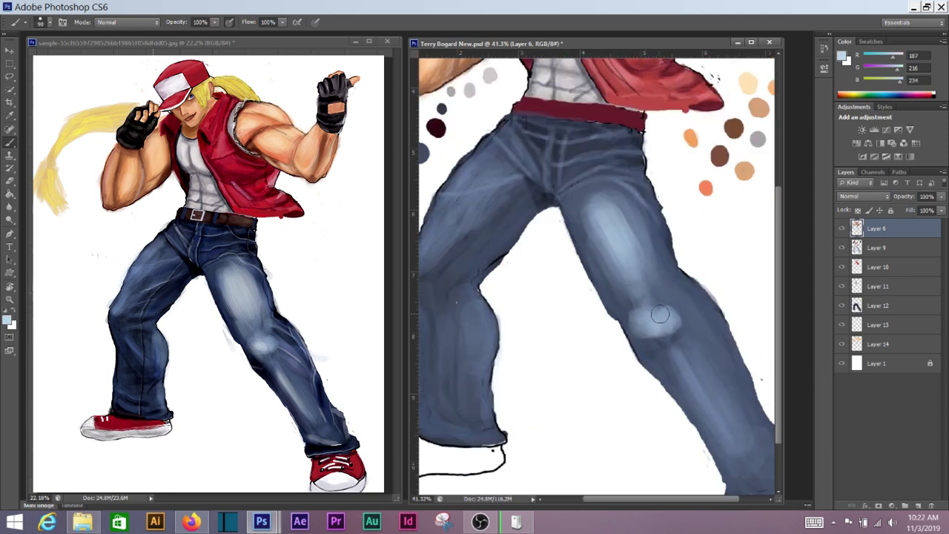
Step: Sample the near-black outline colour and darken the right edge of the leg
key(i)
click(470, 185)
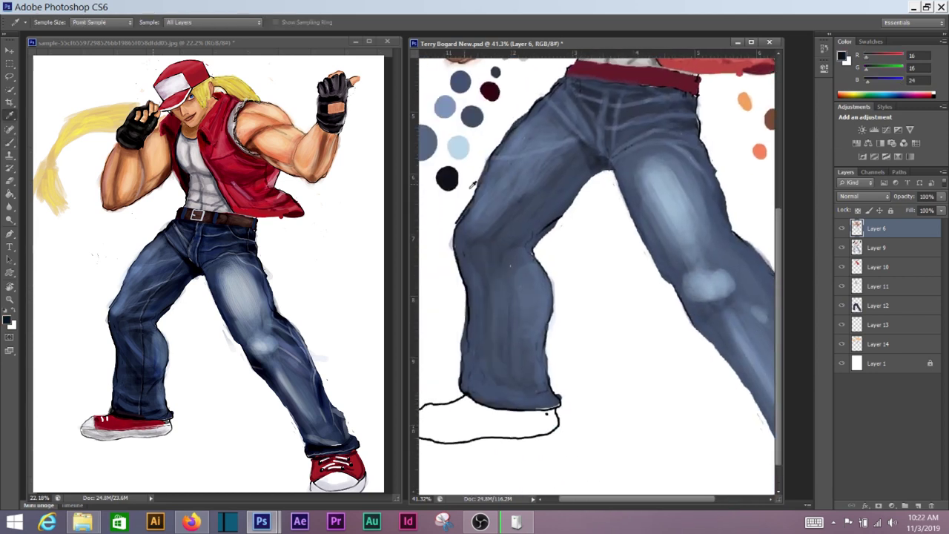
drag(470, 186, 374, 178)
key(b)
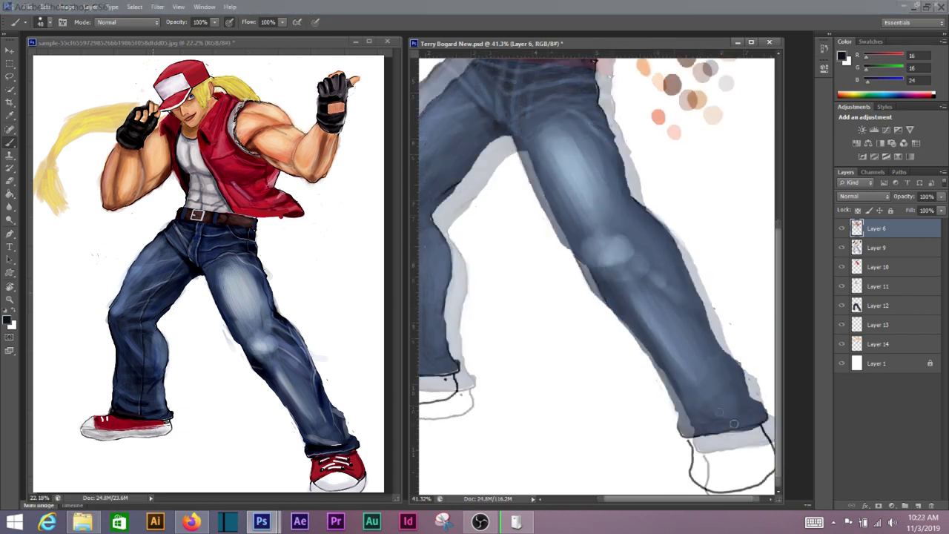
drag(629, 187, 645, 221)
key(bracketleft)
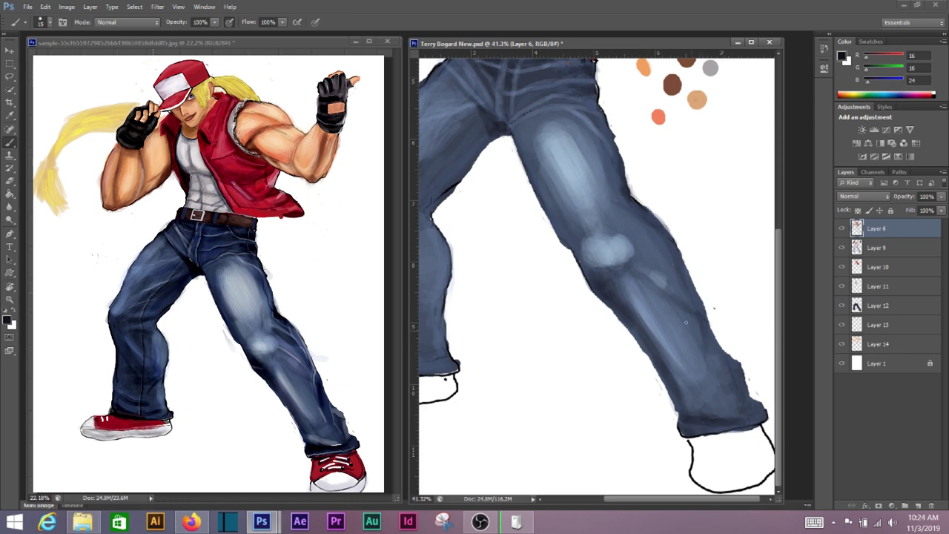
drag(566, 260, 657, 362)
scroll(613, 313, down, 2)
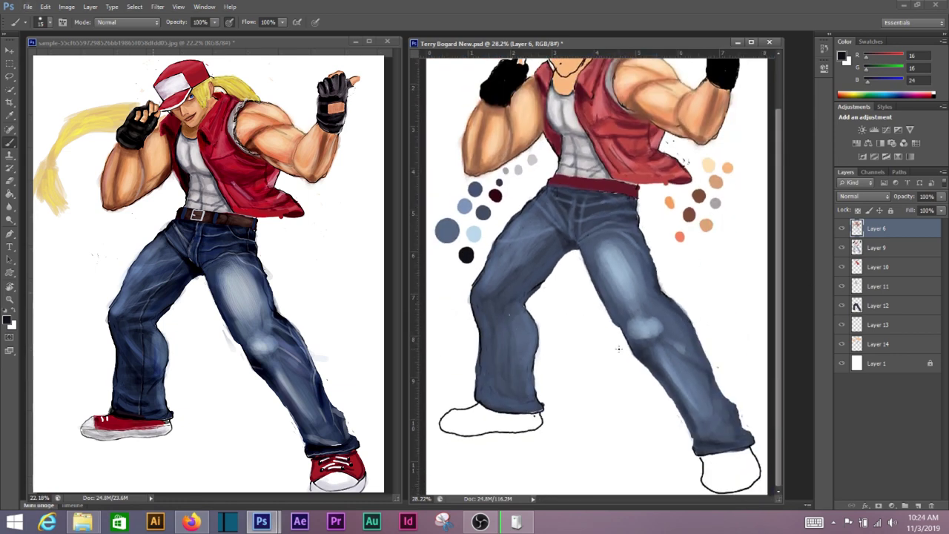
Step: Sample the jeans' blue-grey and paint light strokes on the left leg and right shin
alt+click(499, 307)
drag(489, 323, 513, 343)
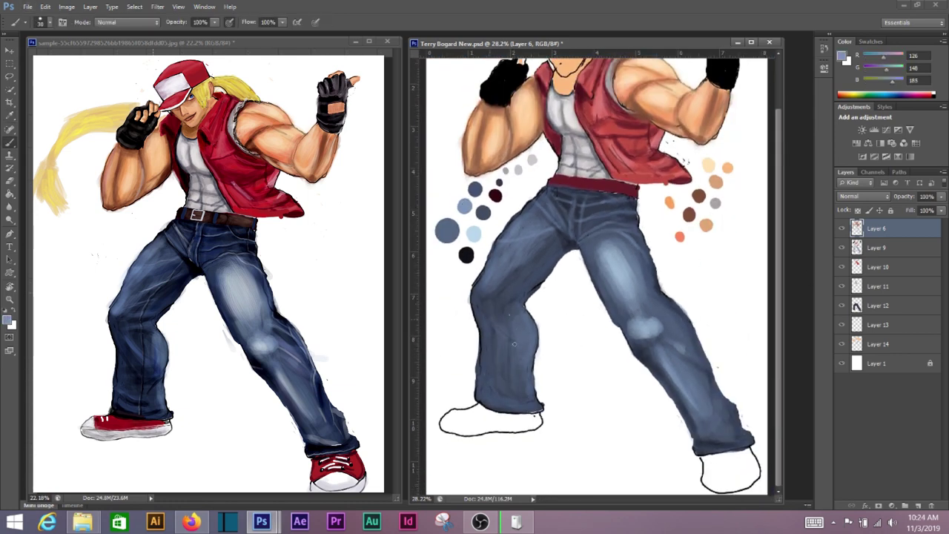
drag(523, 291, 490, 298)
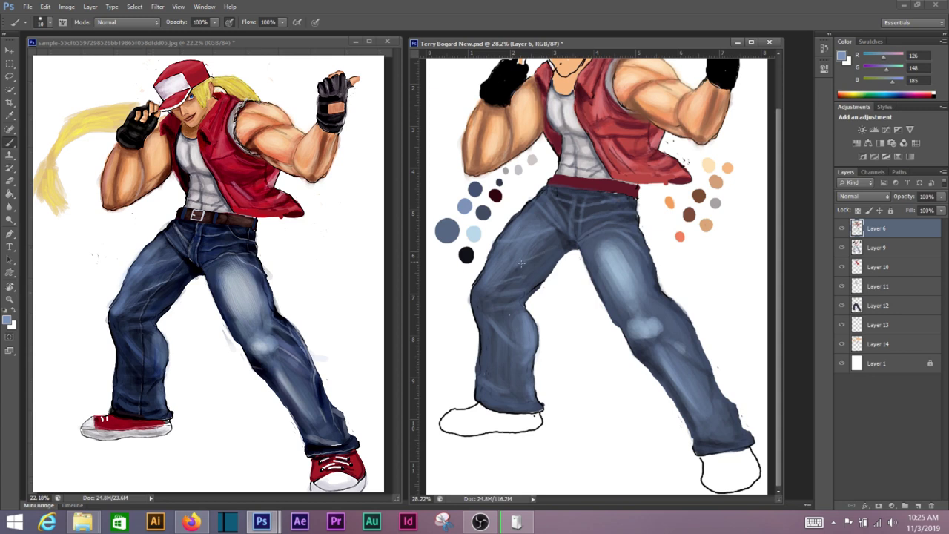
drag(674, 310, 692, 350)
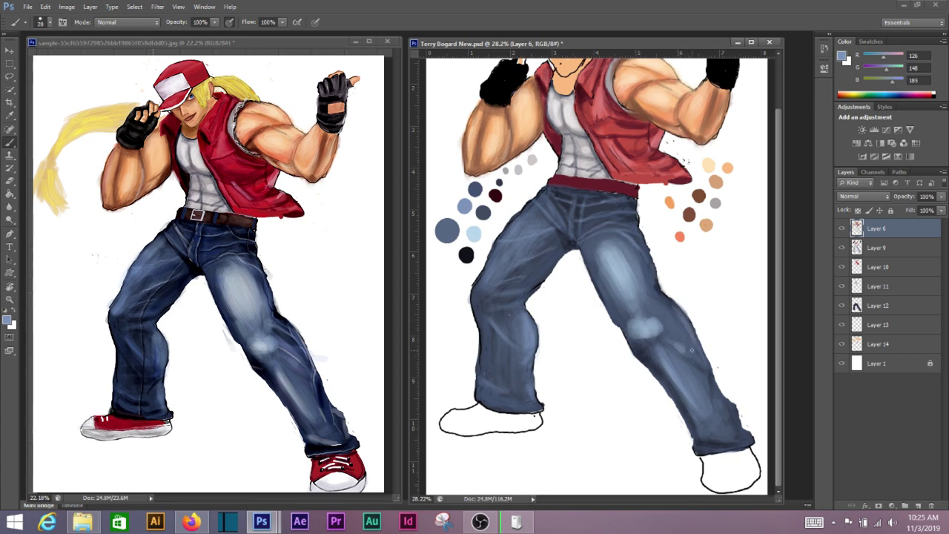
key(bracketright)
key(bracketright)
key(bracketright)
scroll(614, 301, up, 2)
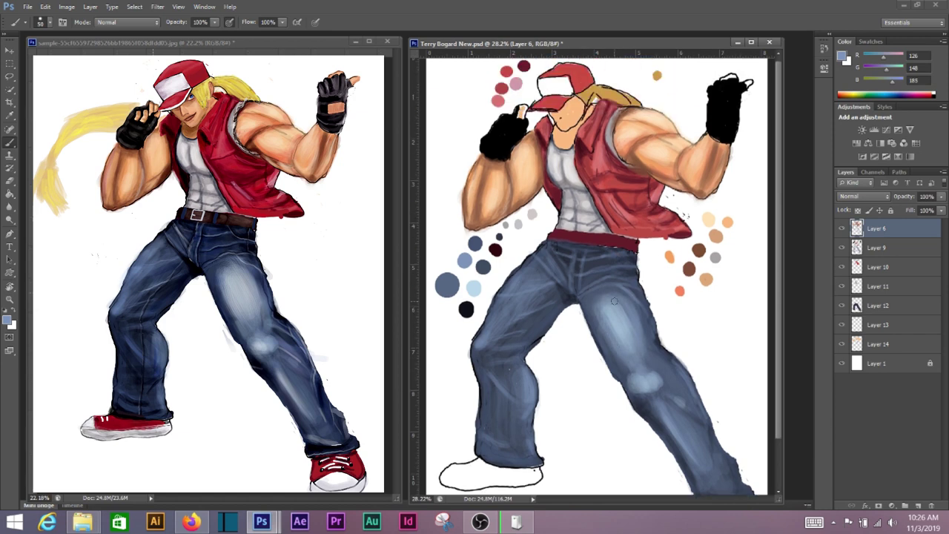
scroll(669, 380, down, 2)
Step: Add near-black shadows by the left cuff and right leg, then sample dark blue from the palette dots
alt+click(472, 377)
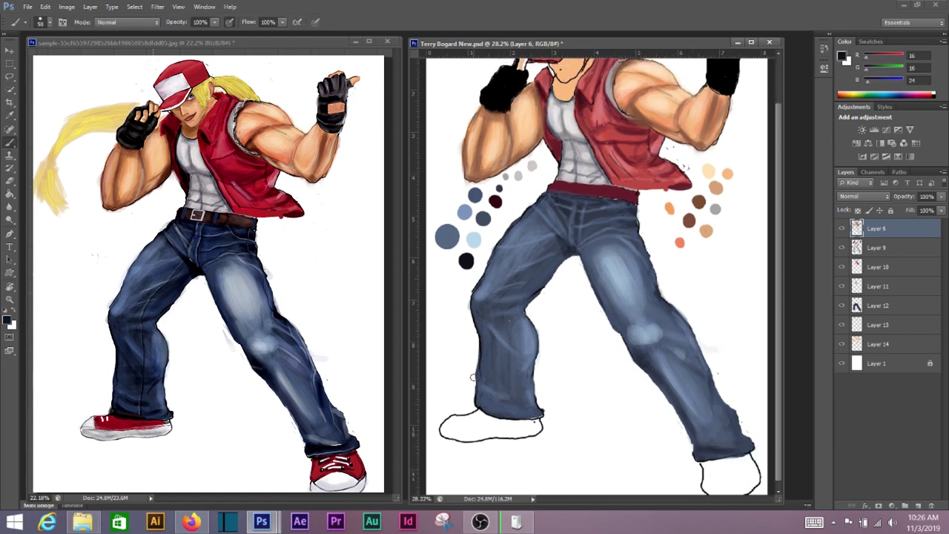
drag(514, 392, 493, 399)
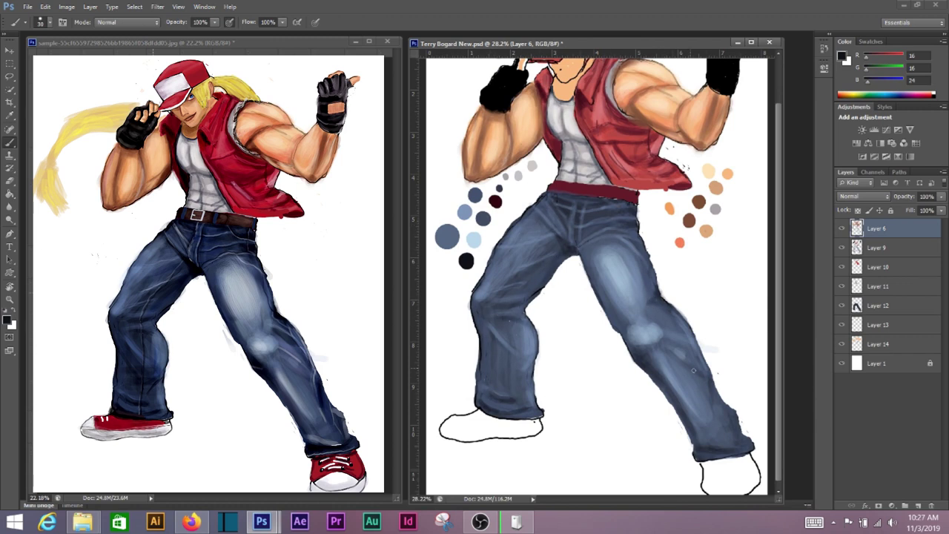
drag(688, 419, 708, 436)
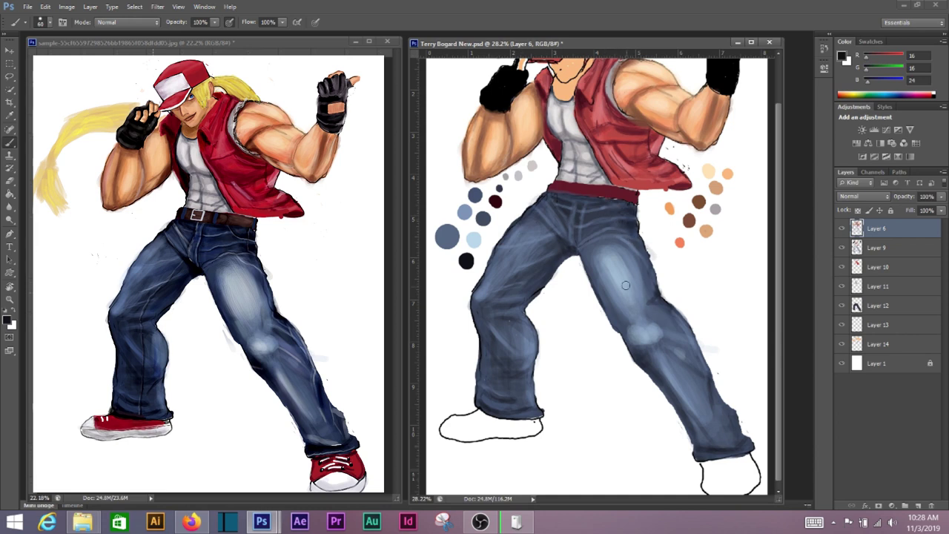
alt+click(629, 286)
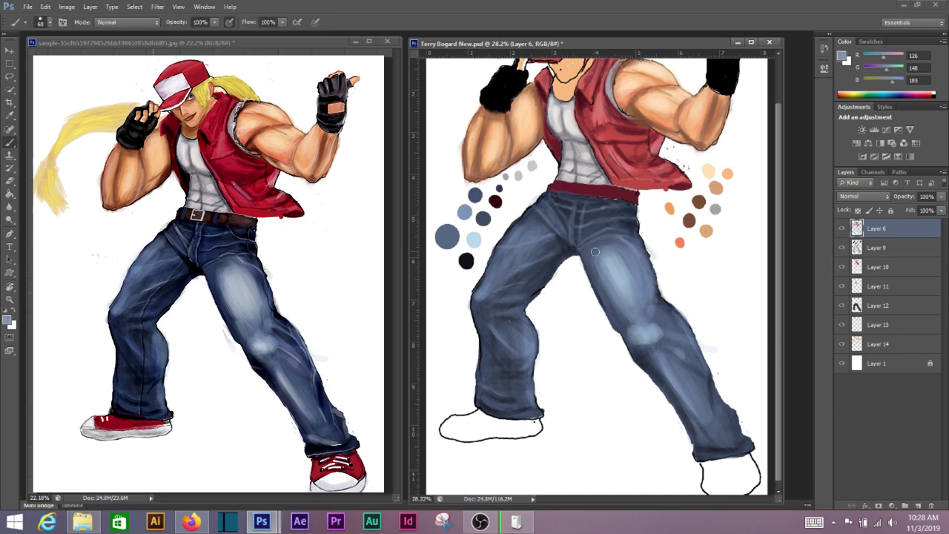
key(alt)
alt+click(476, 194)
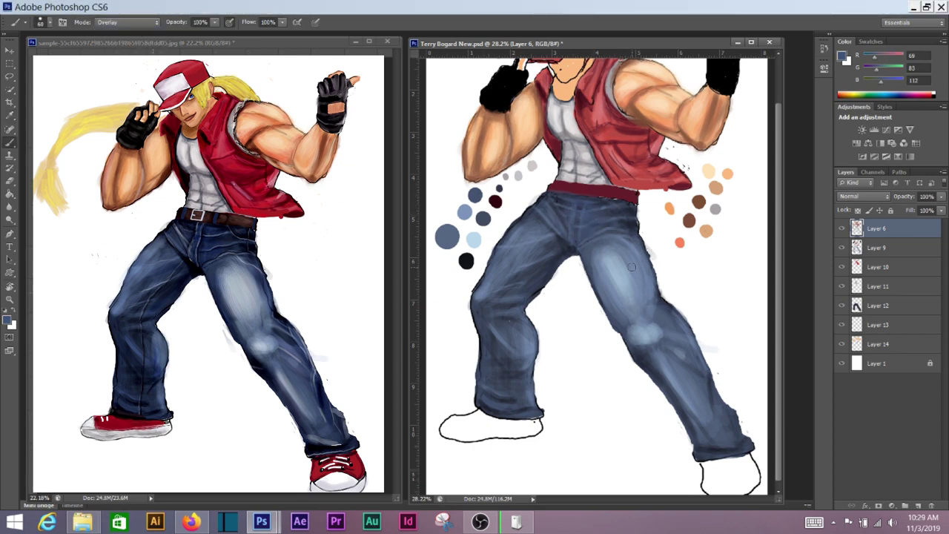
Step: Darken both pant legs, the crotch and the belt area with dark blue strokes
drag(683, 371, 701, 425)
drag(541, 245, 583, 228)
drag(530, 332, 521, 373)
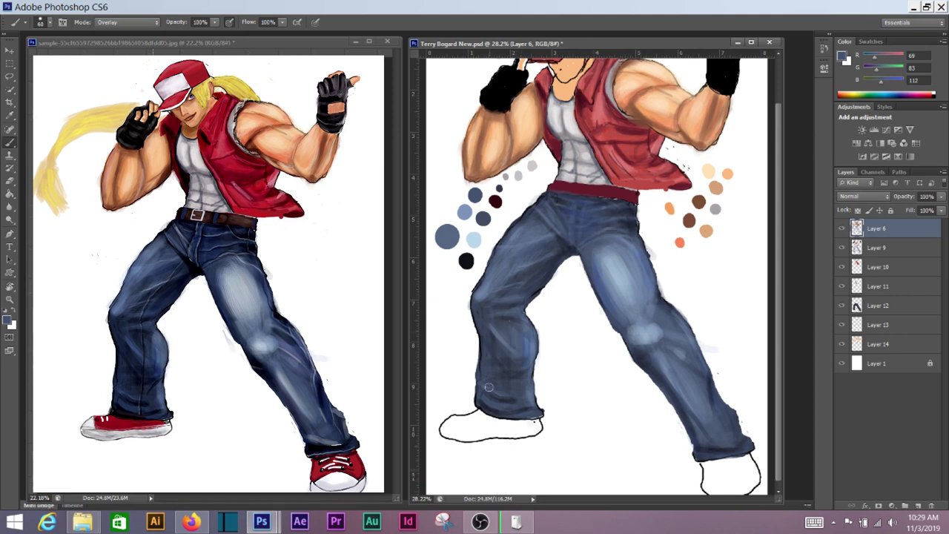
drag(663, 310, 709, 393)
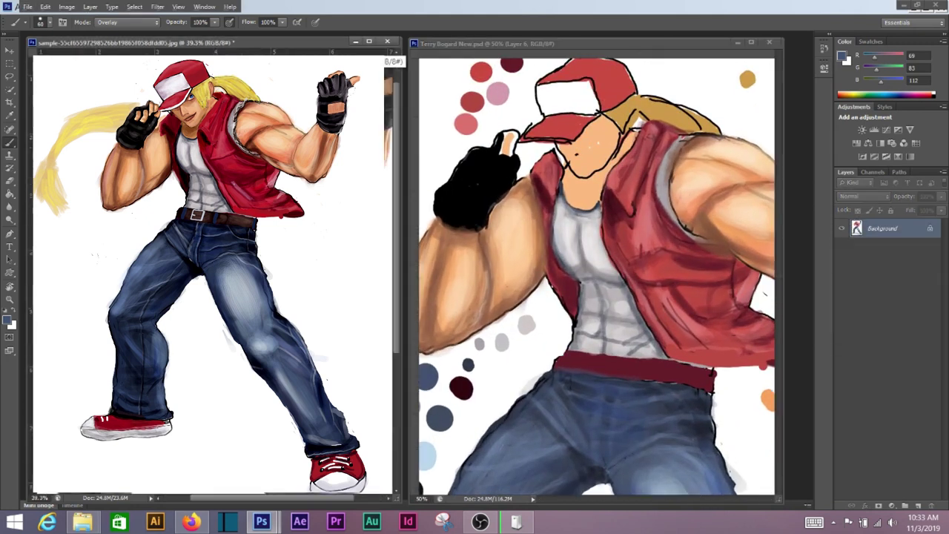
Step: Sample the vest's pink-red and brush soft lighter strokes on it, then switch to white
alt+click(580, 233)
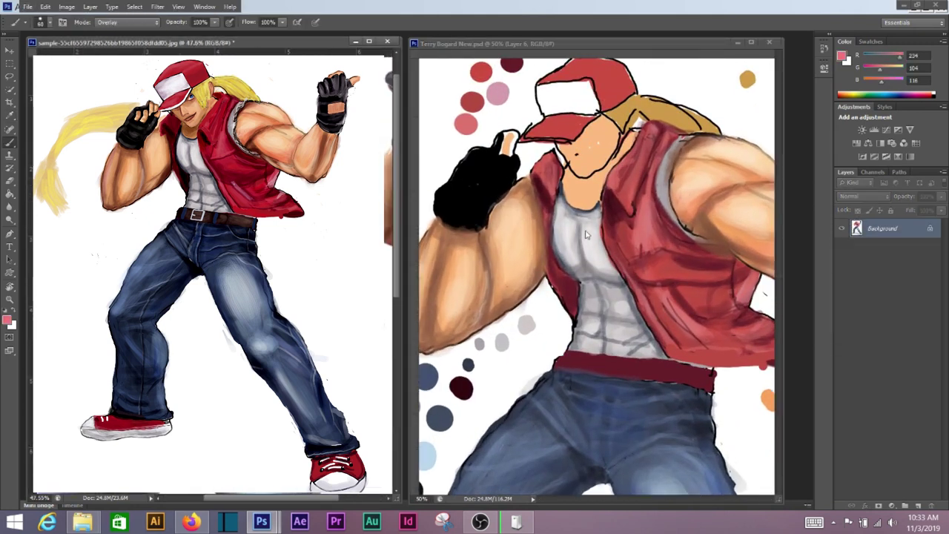
click(655, 143)
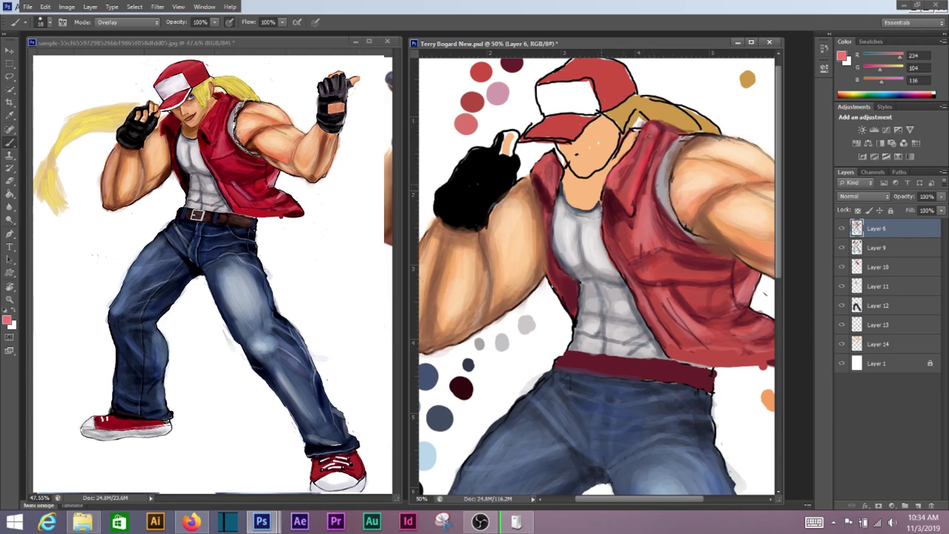
drag(672, 226, 685, 244)
drag(650, 205, 689, 250)
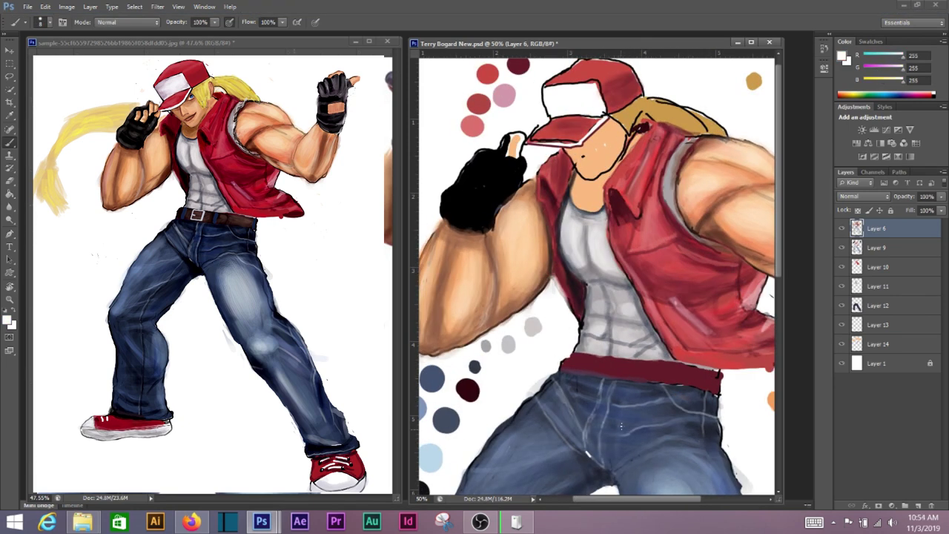
drag(644, 461, 595, 299)
key(x)
drag(552, 334, 594, 305)
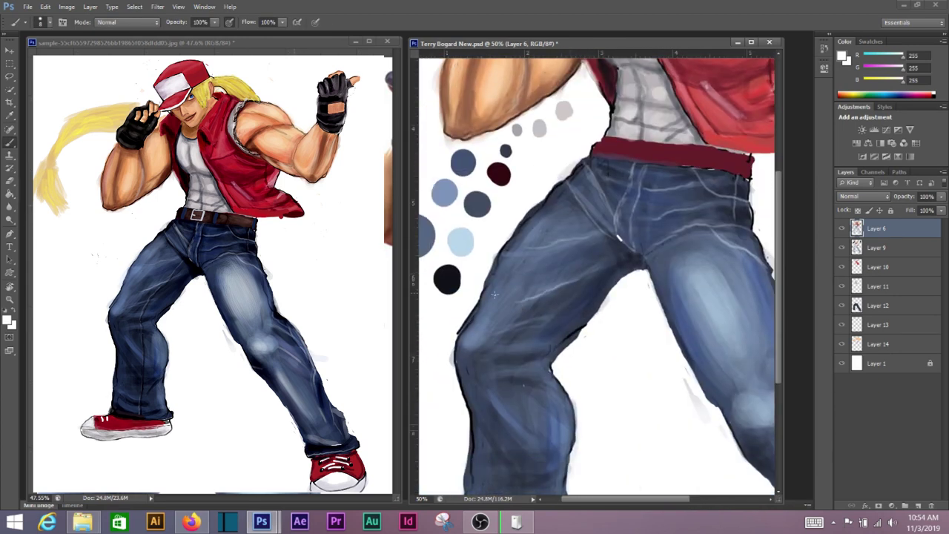
Step: Paint dark navy shading on the jeans waistband and upper legs with a larger brush
alt+click(594, 304)
click(418, 246)
key(Return)
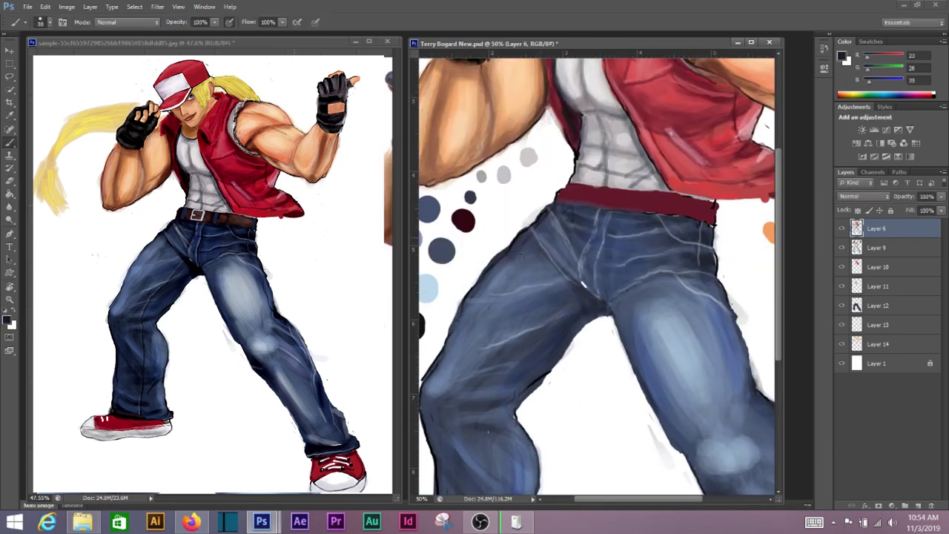
key(bracketright)
key(bracketright)
key(bracketright)
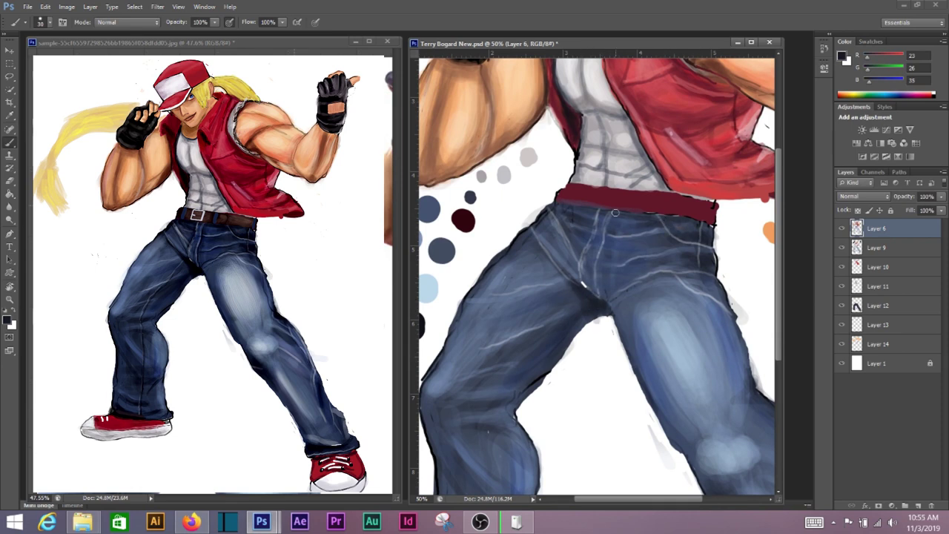
mouse_move(645, 245)
mouse_down()
mouse_move(614, 239)
mouse_move(645, 217)
mouse_move(539, 216)
mouse_up()
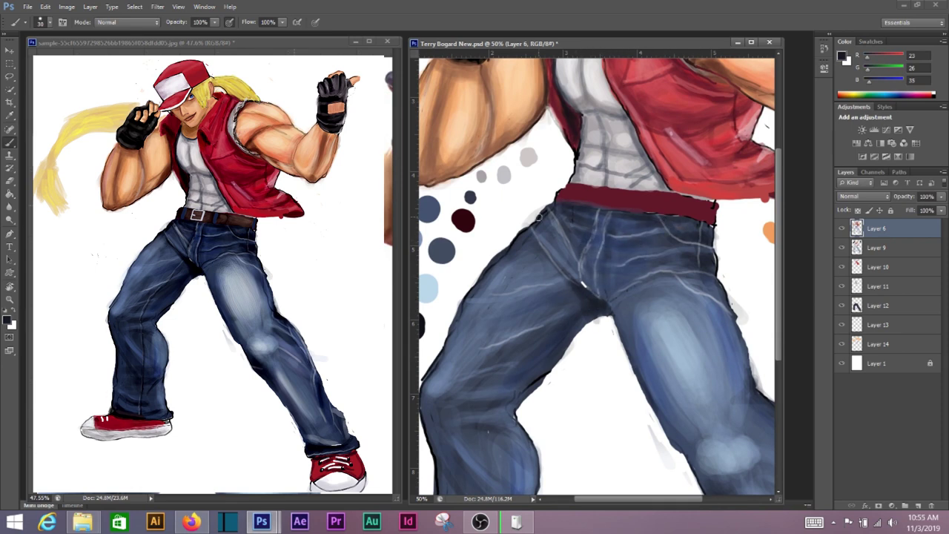
drag(547, 277, 593, 319)
Step: Add white crease lines across the jeans and bring the lower leg into view
drag(576, 397, 621, 329)
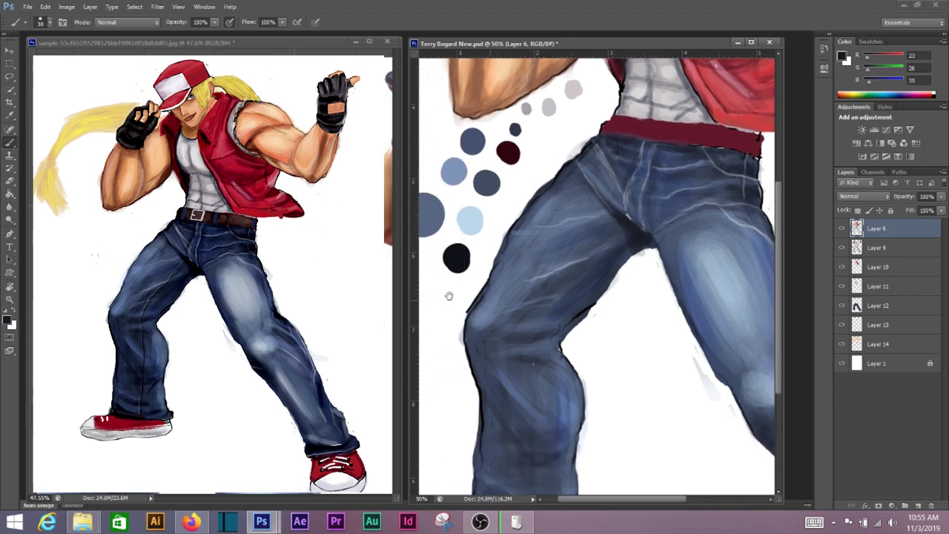
key(ctrl+Tab)
alt+click(617, 303)
drag(598, 237, 529, 346)
scroll(530, 346, down, 2)
drag(538, 261, 535, 450)
Step: Paint near-black fold lines near the crotch and across the upper jeans
alt+click(510, 202)
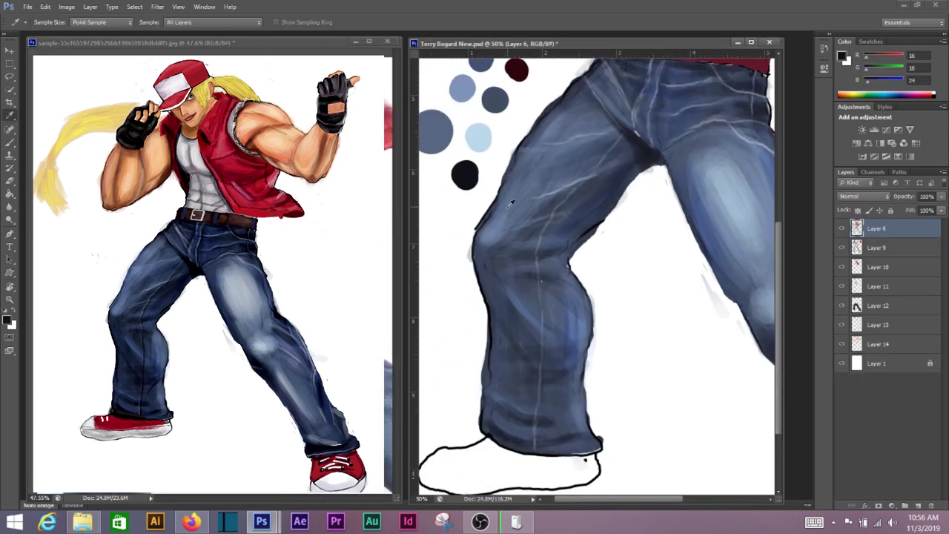
mouse_move(554, 227)
mouse_down()
mouse_move(529, 295)
mouse_move(496, 339)
mouse_up()
drag(602, 219, 593, 261)
drag(584, 207, 576, 243)
mouse_move(555, 187)
mouse_down()
mouse_move(549, 237)
mouse_move(532, 240)
mouse_up()
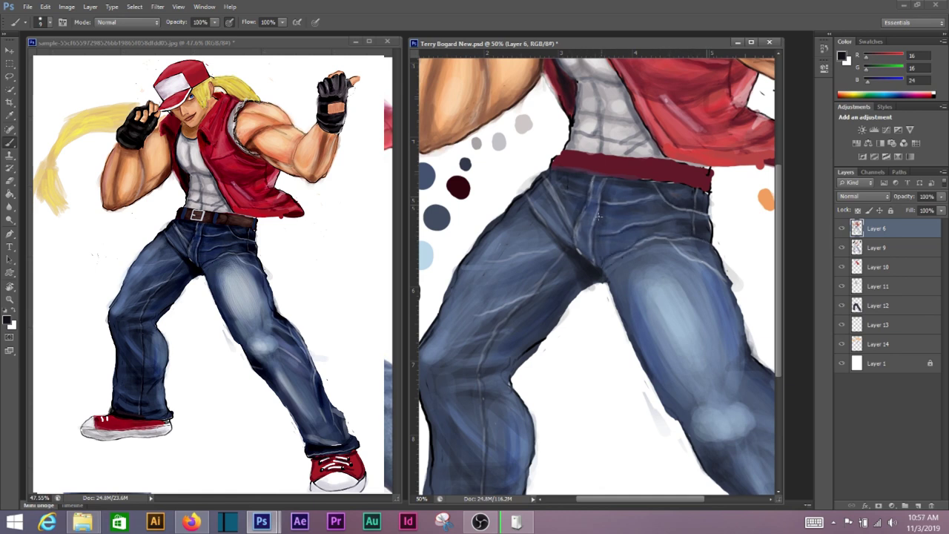
drag(587, 225, 490, 113)
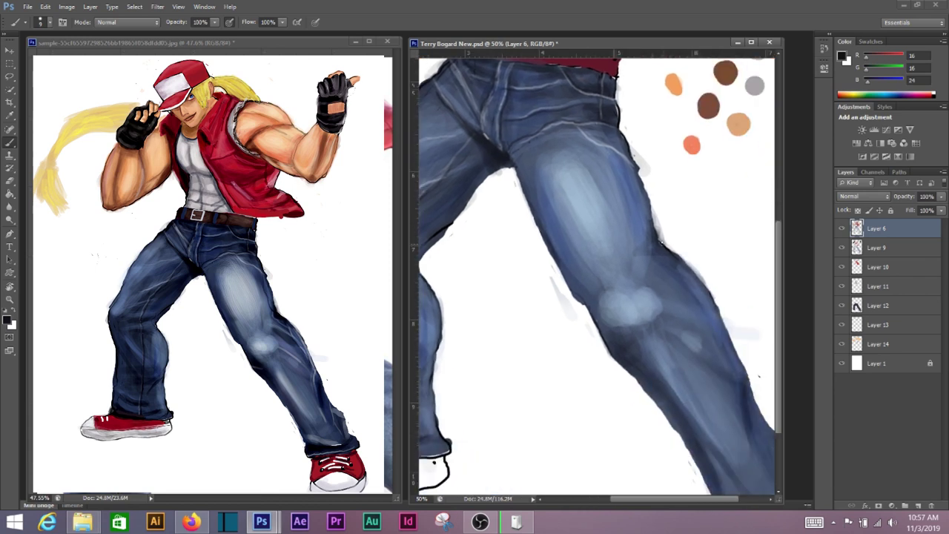
mouse_move(666, 250)
mouse_down()
mouse_move(597, 275)
mouse_move(619, 306)
mouse_move(593, 217)
mouse_up()
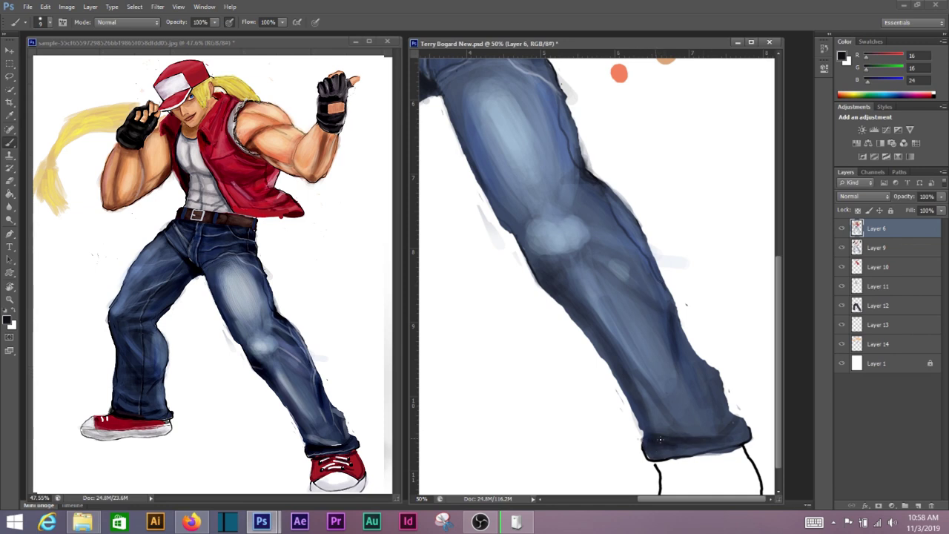
Step: Paint light highlights along the jeans hem and sample a lighter jeans blue
alt+click(652, 334)
mouse_move(697, 348)
mouse_down()
mouse_move(713, 414)
mouse_move(647, 458)
mouse_up()
alt+click(620, 366)
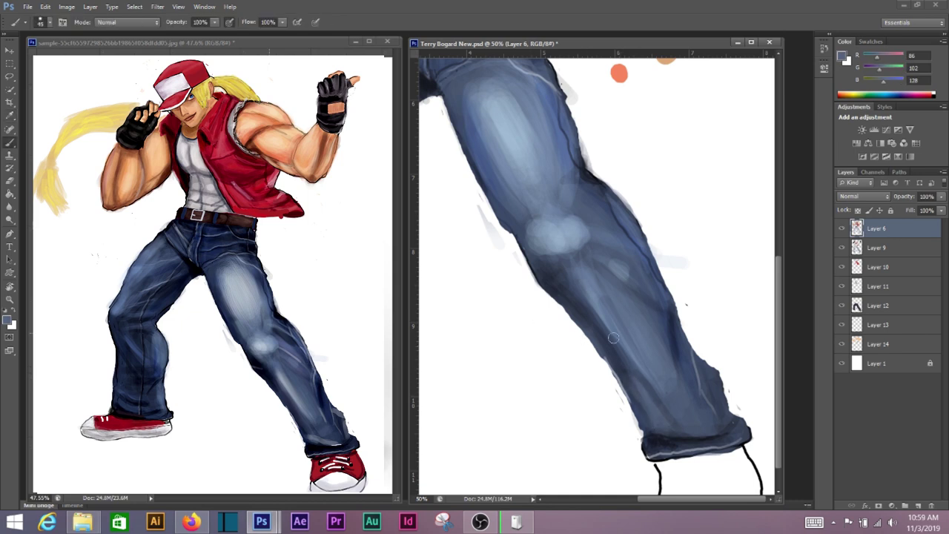
alt+click(637, 281)
drag(526, 220, 607, 318)
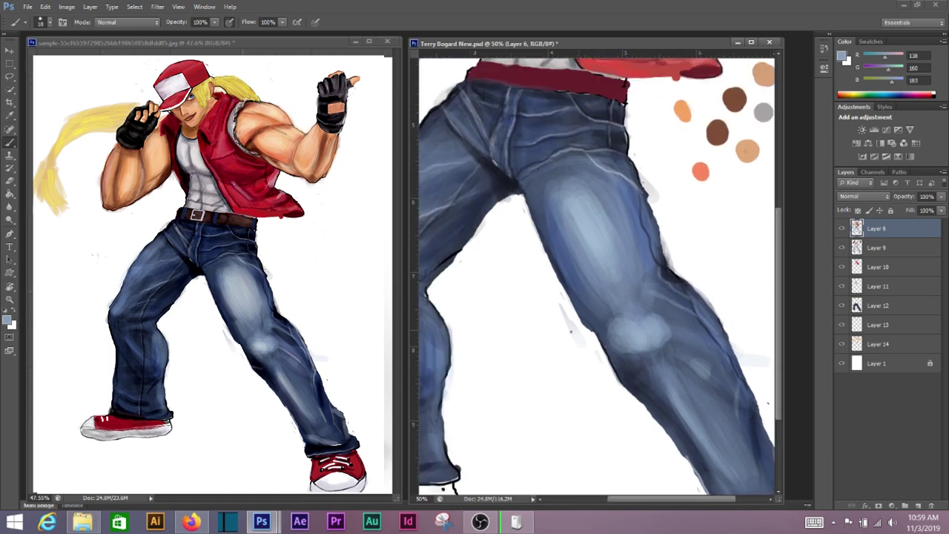
drag(589, 244, 589, 274)
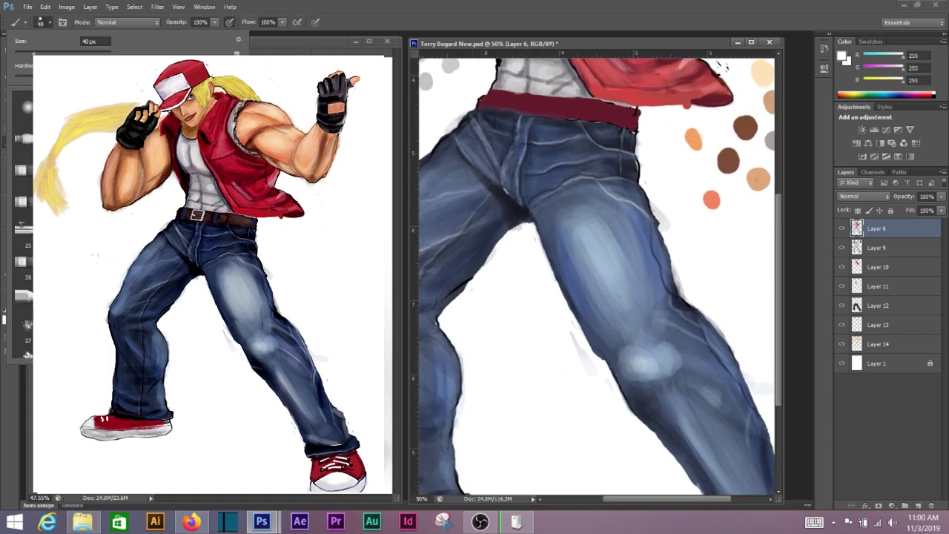
Step: Switch to a large round brush of about 90 pixels and sample the grey-blue jeans colour
key(bracketright)
key(bracketright)
key(bracketright)
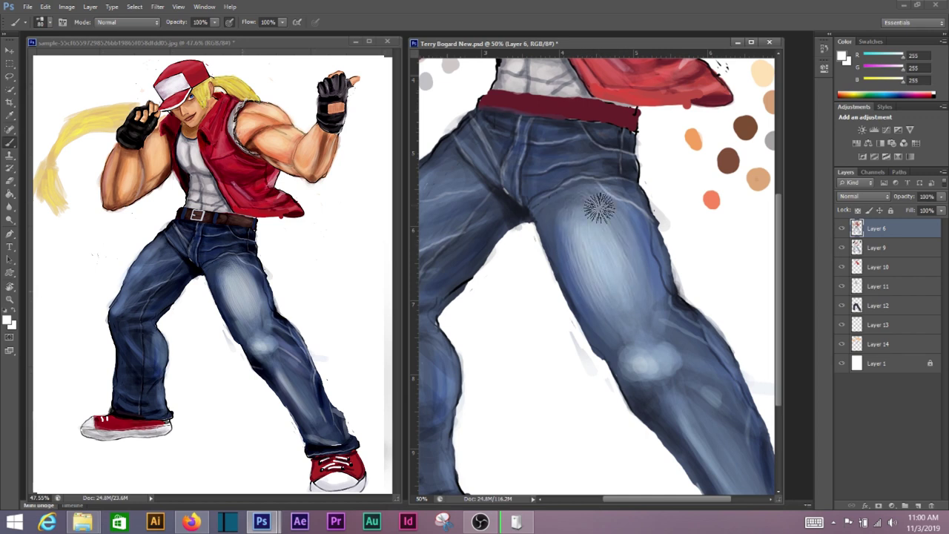
click(41, 22)
double_click(72, 42)
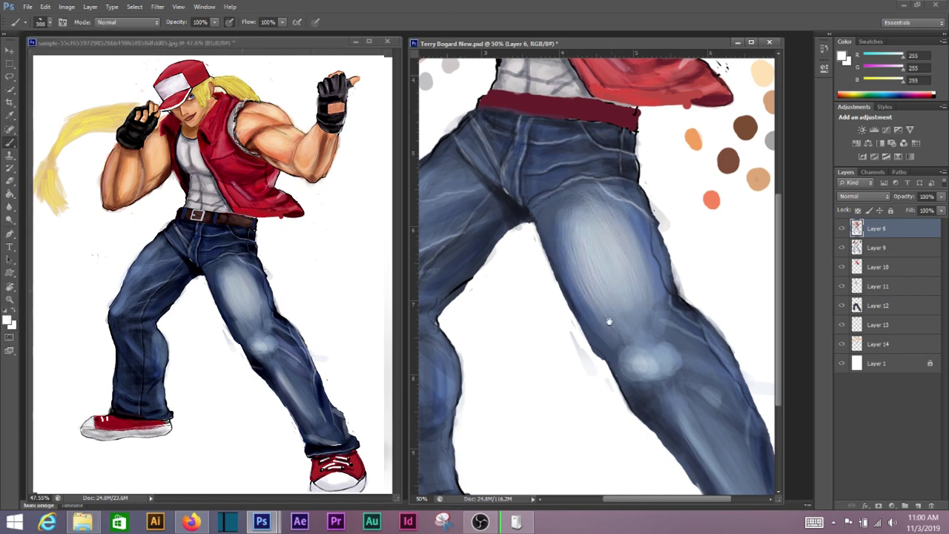
drag(639, 359, 595, 270)
key(bracketleft)
key(bracketleft)
key(bracketleft)
alt+click(595, 270)
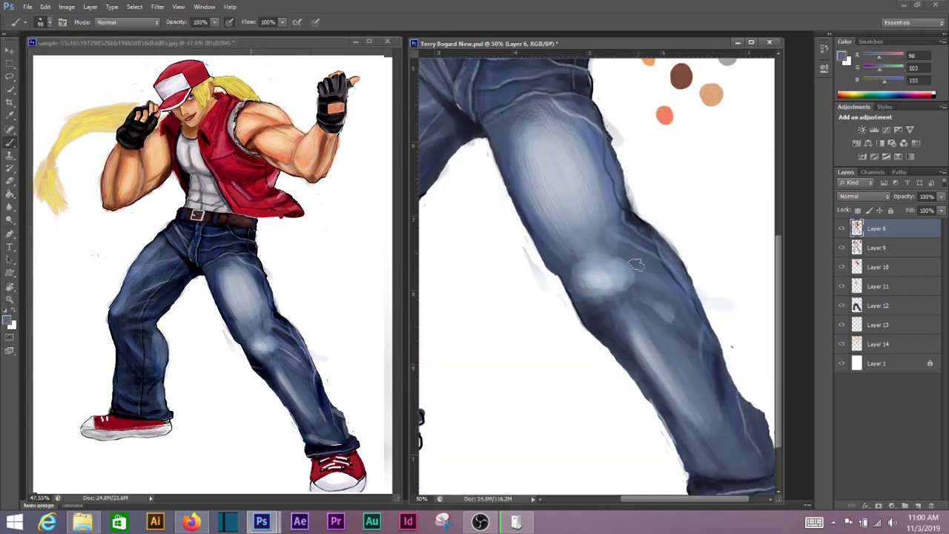
drag(621, 309, 634, 353)
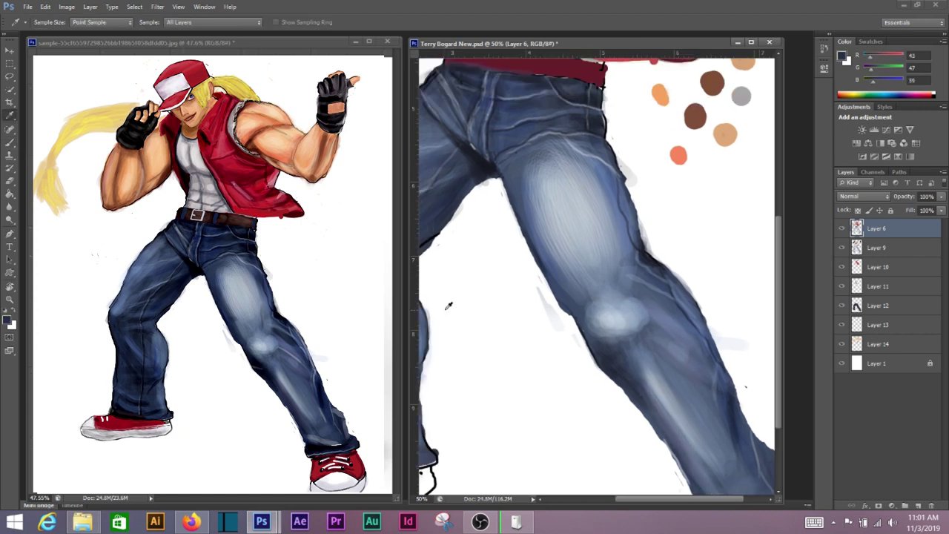
drag(611, 177, 619, 226)
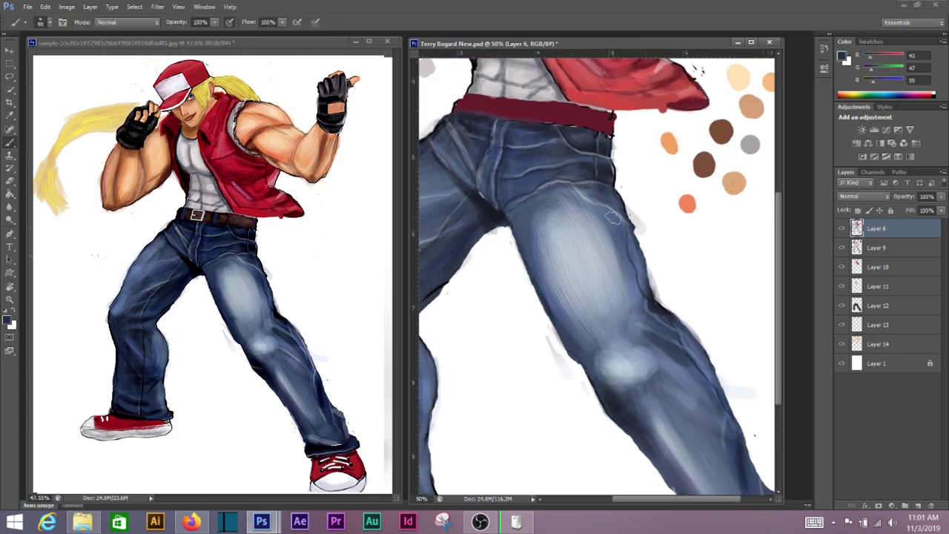
mouse_move(528, 253)
mouse_down()
mouse_move(655, 302)
mouse_move(609, 193)
mouse_up()
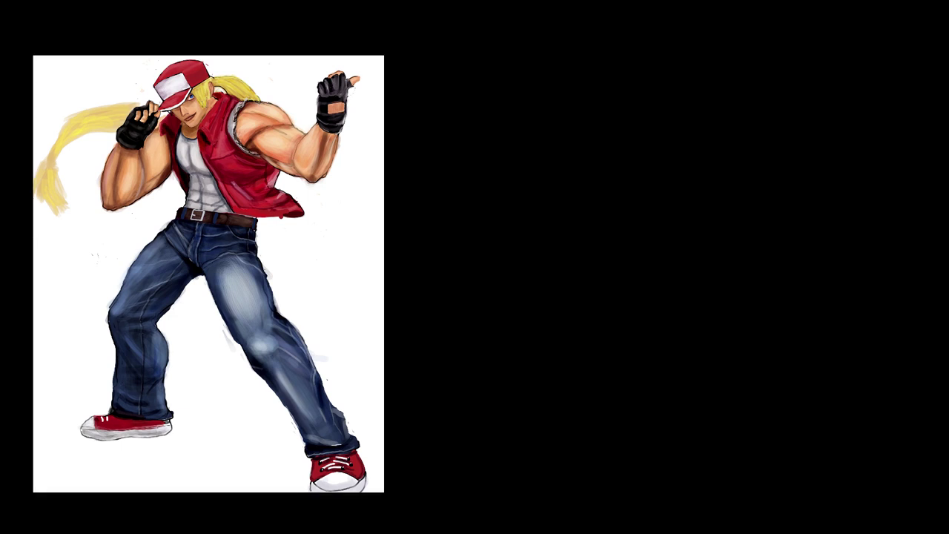
Step: Brush light blue highlights onto the left thigh and lower leg
drag(534, 170, 482, 215)
mouse_move(516, 185)
mouse_down()
mouse_move(460, 259)
mouse_move(489, 215)
mouse_up()
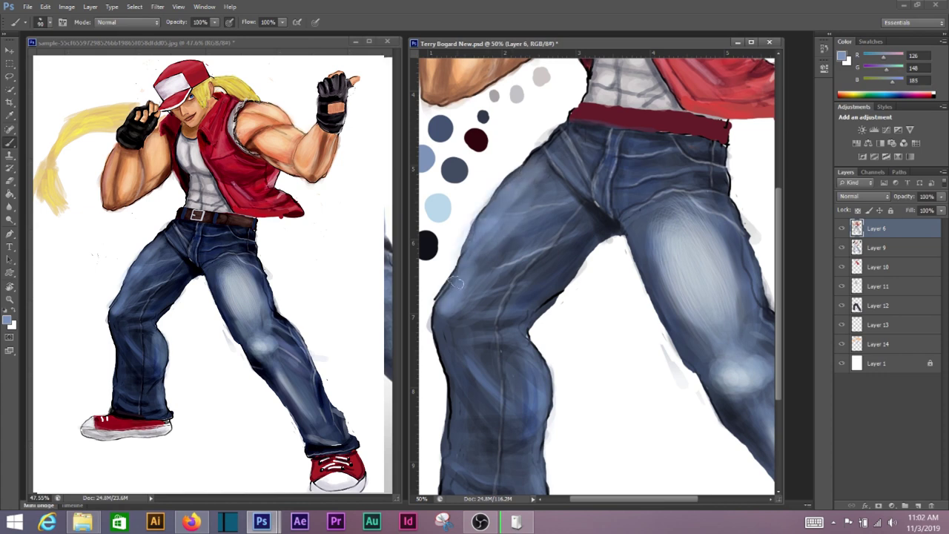
drag(517, 430, 531, 363)
alt+click(543, 320)
drag(549, 286, 564, 445)
Step: Paint the belt dark brown with a 30-pixel brush
mouse_move(716, 323)
mouse_down()
mouse_move(638, 308)
mouse_move(701, 308)
mouse_move(614, 338)
mouse_up()
alt+click(645, 270)
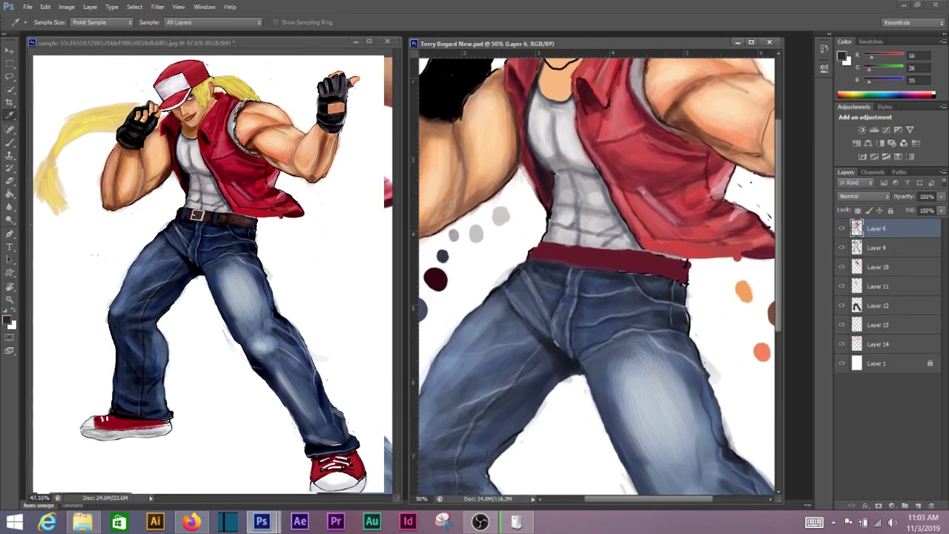
key(bracketleft)
key(bracketleft)
key(bracketleft)
mouse_move(649, 263)
mouse_down()
mouse_move(545, 247)
mouse_move(689, 273)
mouse_move(606, 267)
mouse_up()
drag(687, 265, 535, 248)
Step: Paint blue belt loops and a light grey buckle with a 25-pixel brush
alt+click(593, 296)
drag(608, 250, 607, 272)
mouse_move(545, 239)
mouse_down()
mouse_move(543, 261)
mouse_move(583, 264)
mouse_move(593, 255)
mouse_move(680, 269)
mouse_up()
alt+click(494, 220)
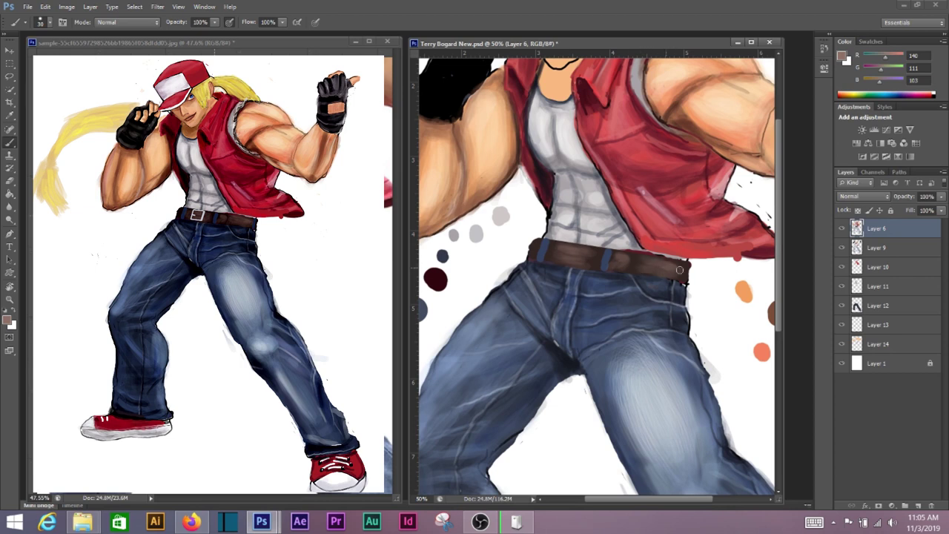
key(bracketleft)
alt+click(486, 241)
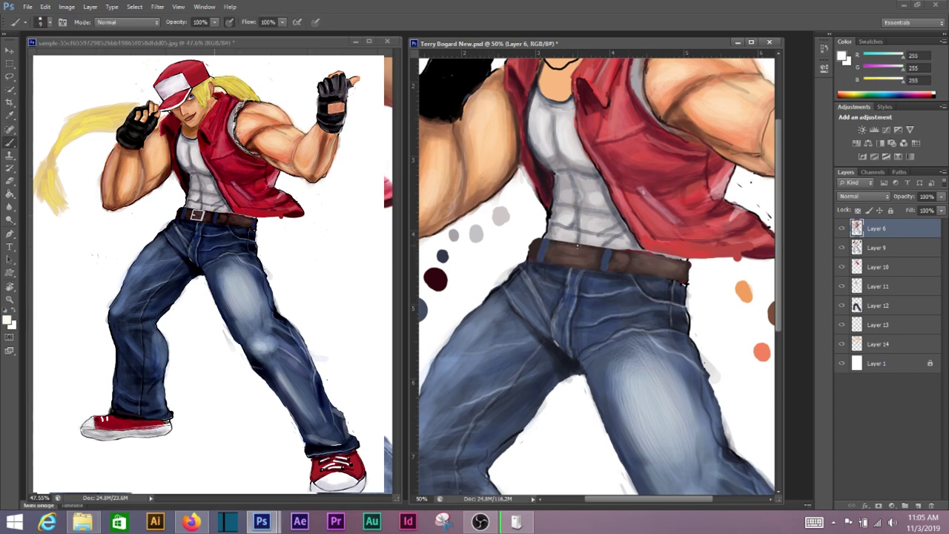
alt+click(564, 244)
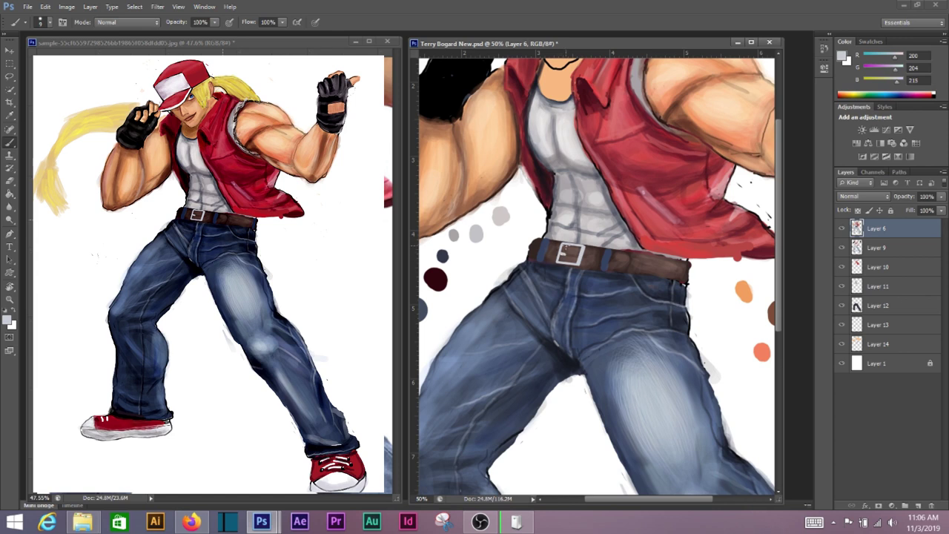
alt+click(608, 256)
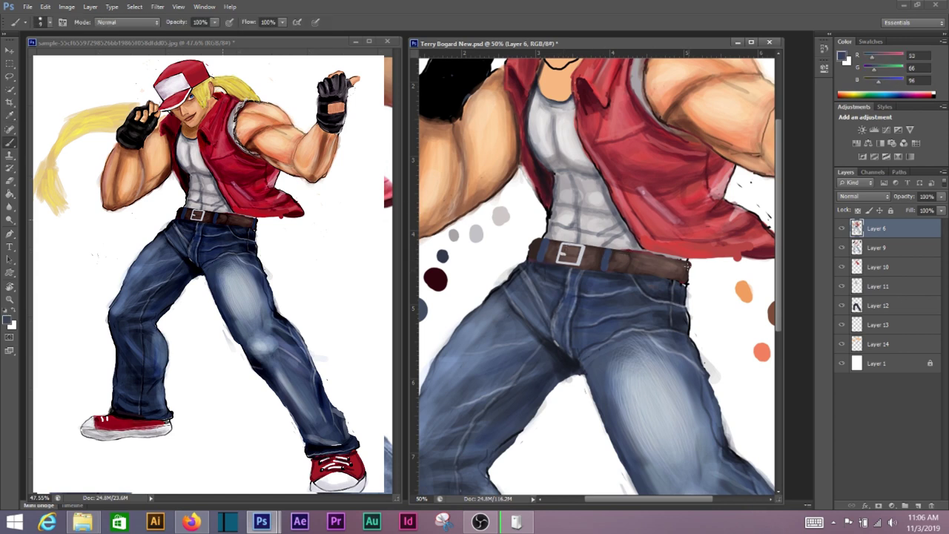
Step: Save the painting and zoom out to review the whole figure
key(ctrl+s)
key(ctrl+0)
drag(563, 149, 623, 148)
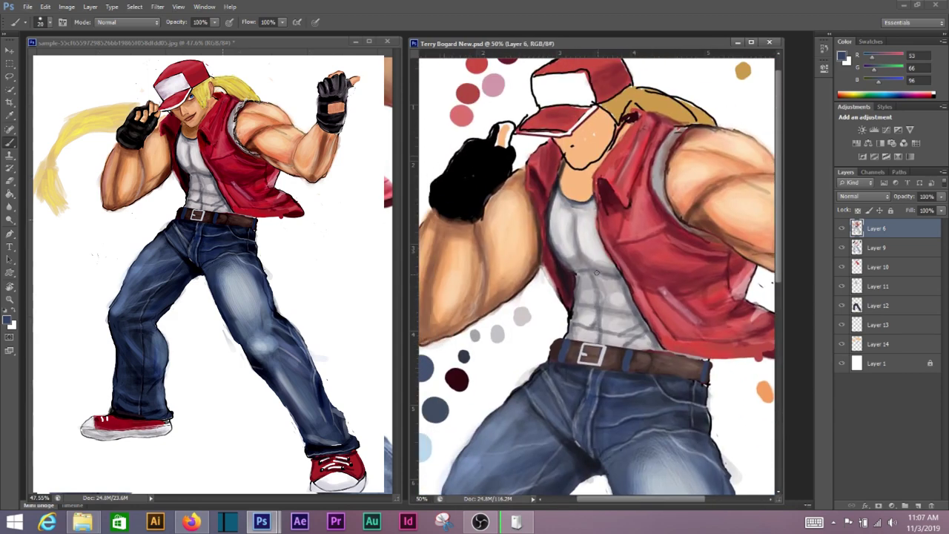
click(125, 47)
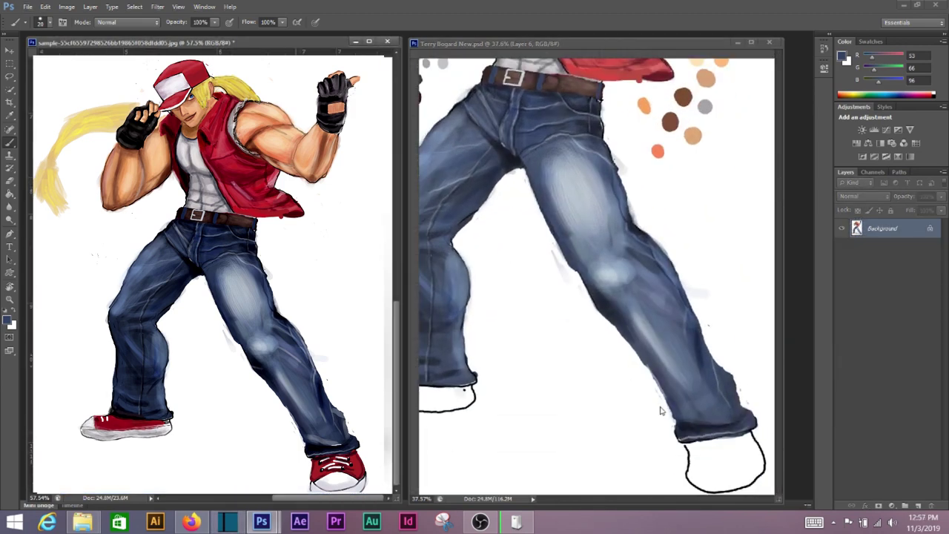
Step: Paint the right sneaker red using red sampled from the reference shoe
click(700, 384)
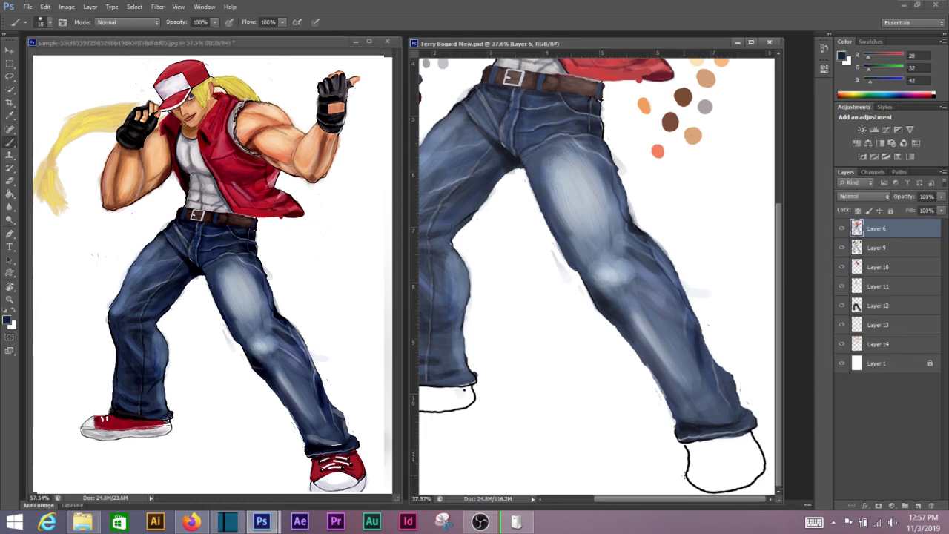
alt+click(660, 72)
click(749, 443)
drag(749, 443, 686, 456)
drag(745, 444, 697, 464)
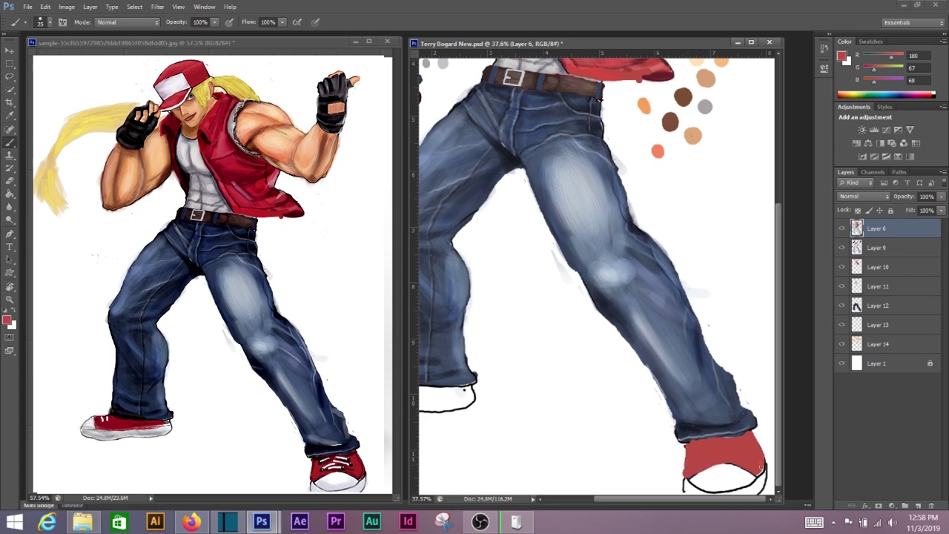
Step: Paint the sneaker sole light grey and shrink the brush to 20 pixels
alt+click(432, 416)
mouse_move(683, 451)
mouse_down()
mouse_move(701, 486)
mouse_move(756, 483)
mouse_move(692, 488)
mouse_move(762, 478)
mouse_move(682, 488)
mouse_up()
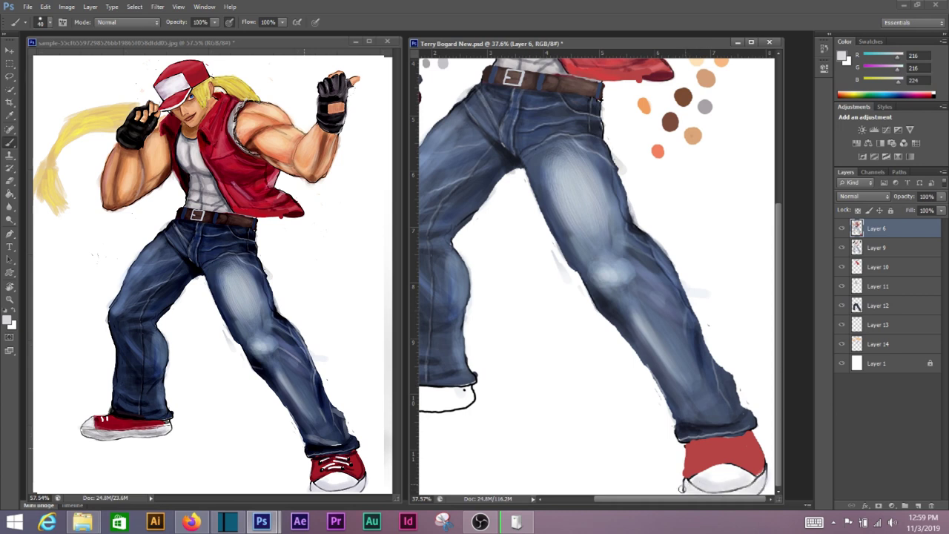
alt+click(691, 427)
key([)
key([)
key(ctrl+z)
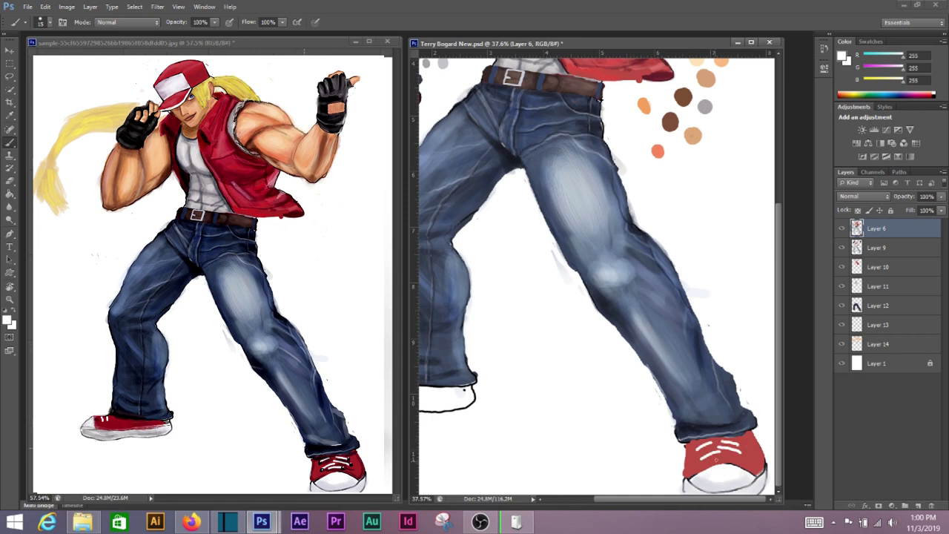
Step: Outline the sneaker top in dark navy and add a faint white highlight above the cuff
alt+click(711, 438)
drag(702, 448, 740, 445)
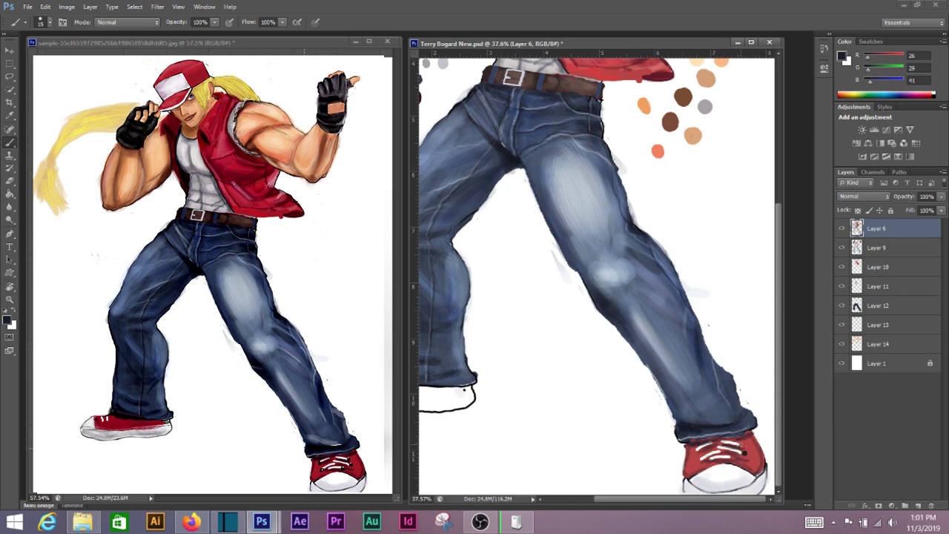
key(x)
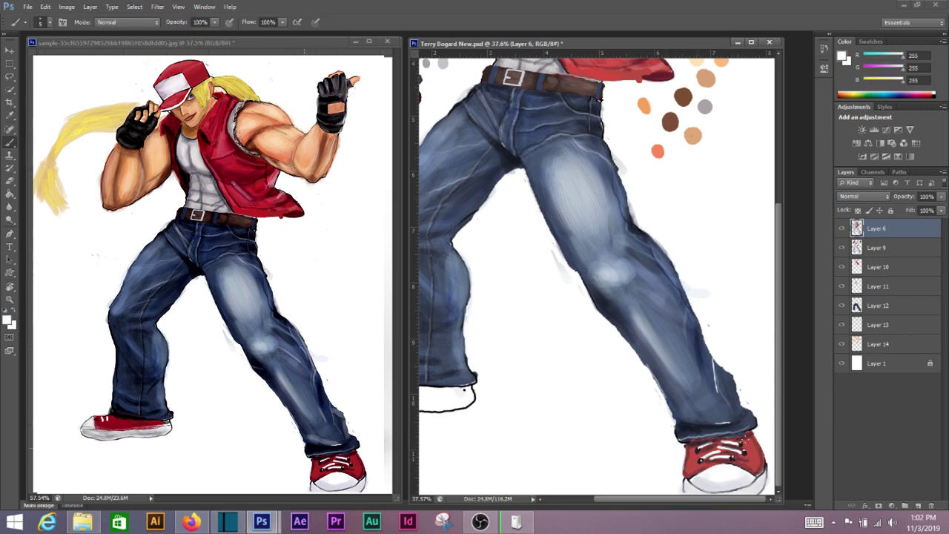
drag(734, 415, 678, 411)
Step: Add a faint highlight along the shin edge
scroll(701, 358, up, 1)
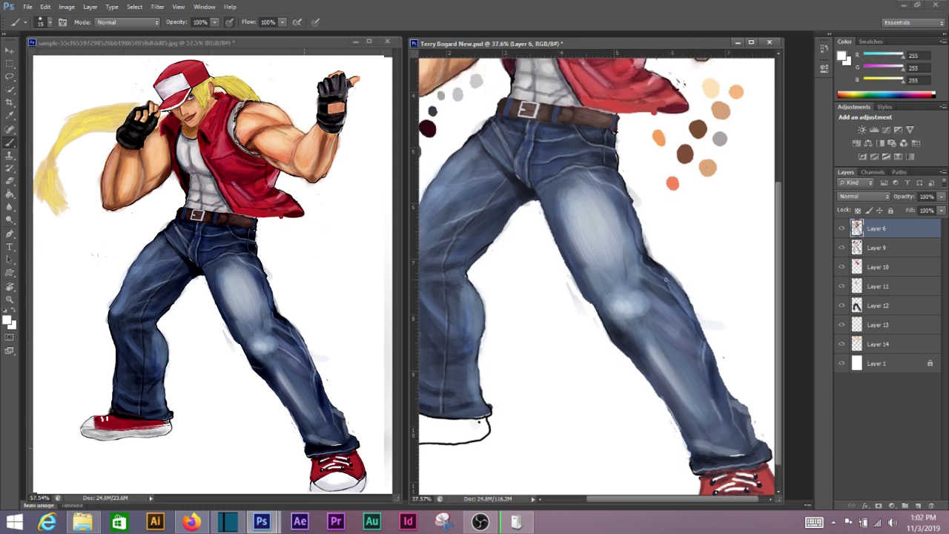
drag(706, 349, 676, 283)
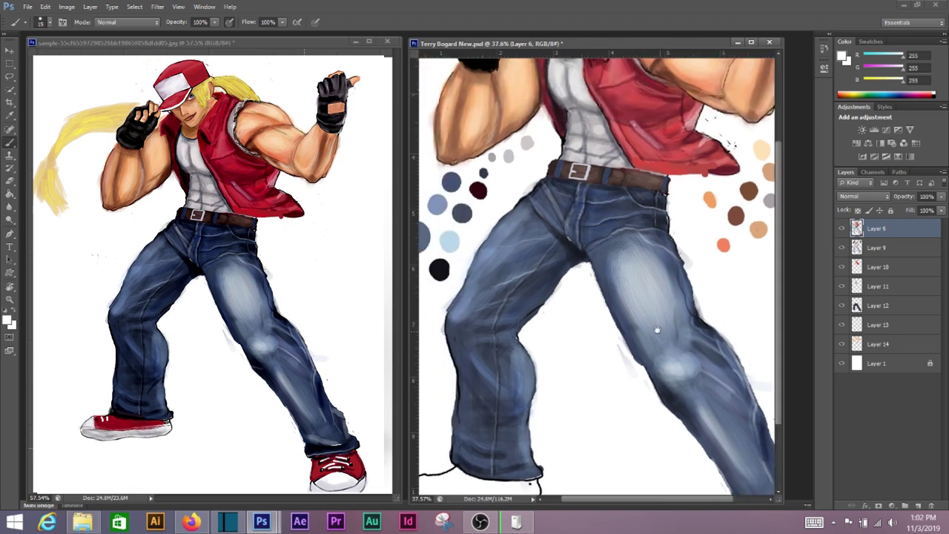
scroll(657, 327, left, 3)
key(ctrl+Tab)
alt+click(564, 407)
Step: Draw a dark line across the left shoe and fill its toe red with a 35-pixel brush
click(560, 409)
drag(561, 408, 516, 409)
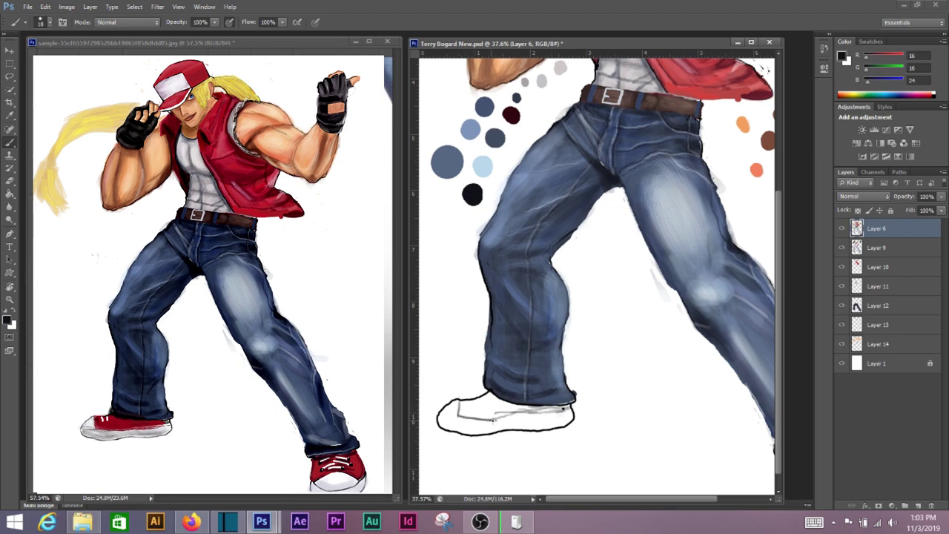
alt+click(695, 84)
key(bracketright)
key(bracketright)
key(bracketright)
mouse_move(491, 402)
mouse_down()
mouse_move(511, 408)
mouse_move(461, 412)
mouse_move(519, 407)
mouse_move(496, 415)
mouse_up()
drag(555, 405, 445, 400)
Step: Shade the bottom of the shoe sole grey and darken the red upper
key(alt)
alt+click(472, 194)
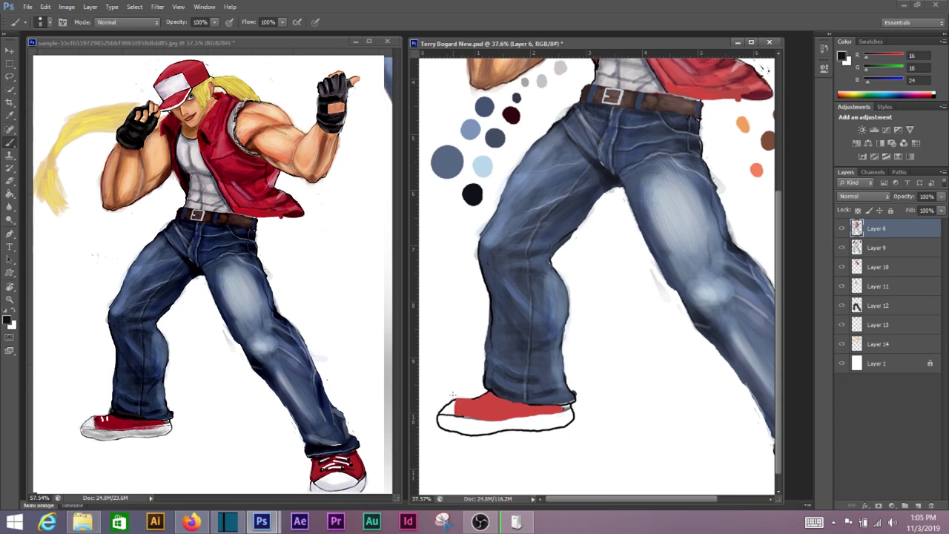
alt+click(194, 178)
drag(558, 421, 439, 421)
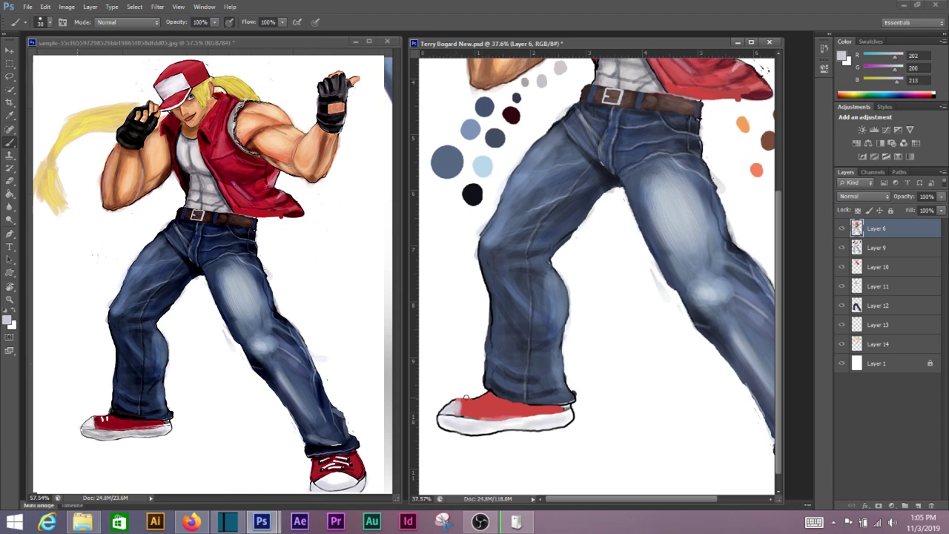
alt+click(490, 406)
alt+click(512, 401)
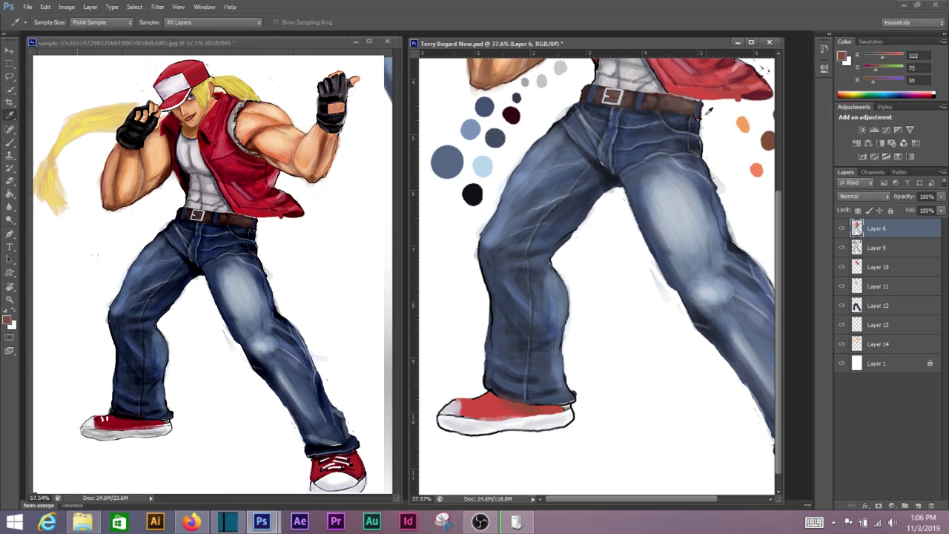
mouse_move(496, 413)
mouse_down()
mouse_move(472, 416)
mouse_move(461, 405)
mouse_up()
Step: Paint a white edge along the shoe sole and outline its bottom in grey
alt+click(505, 396)
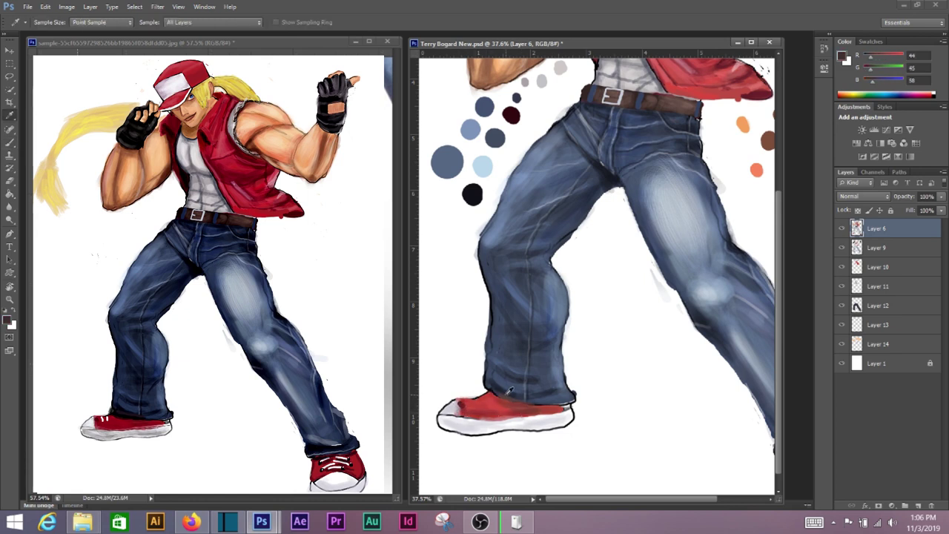
alt+click(486, 392)
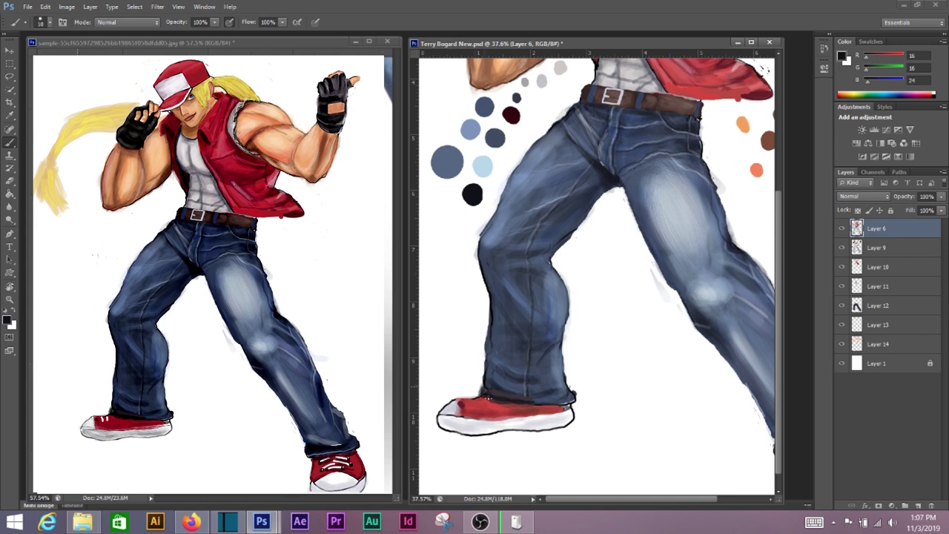
alt+click(477, 406)
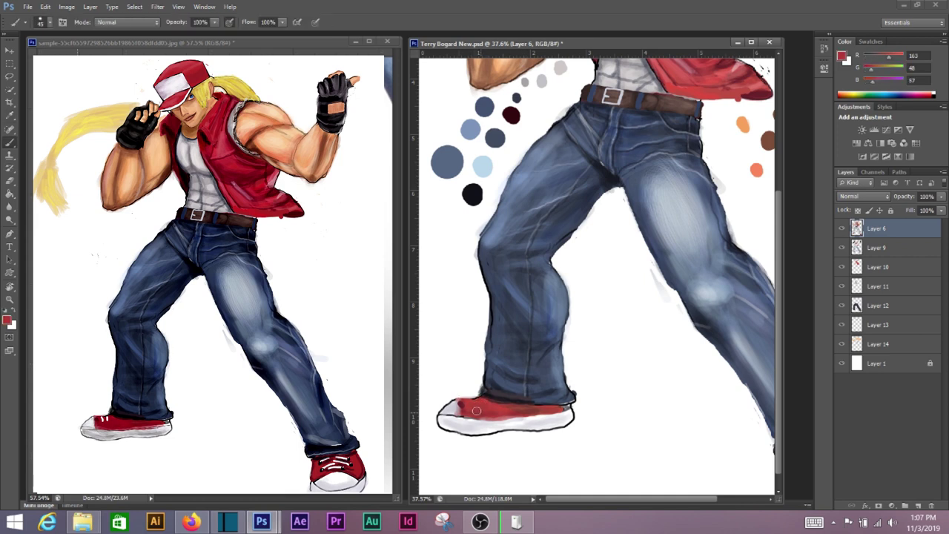
alt+click(458, 319)
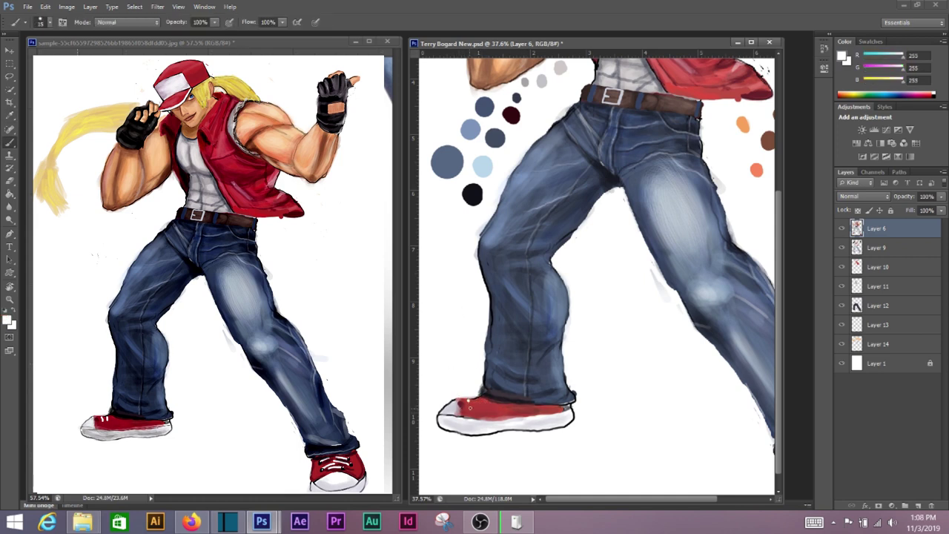
drag(567, 416, 517, 417)
alt+click(530, 417)
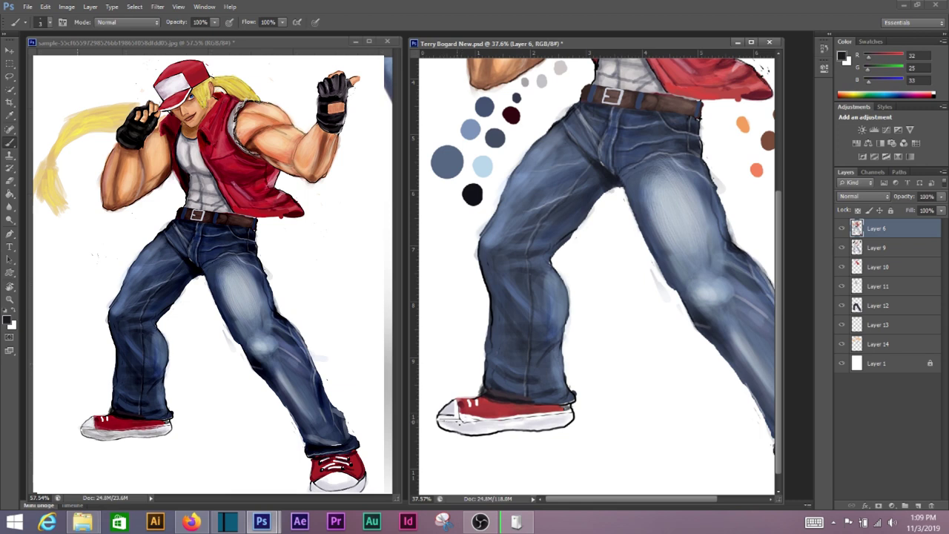
alt+click(517, 436)
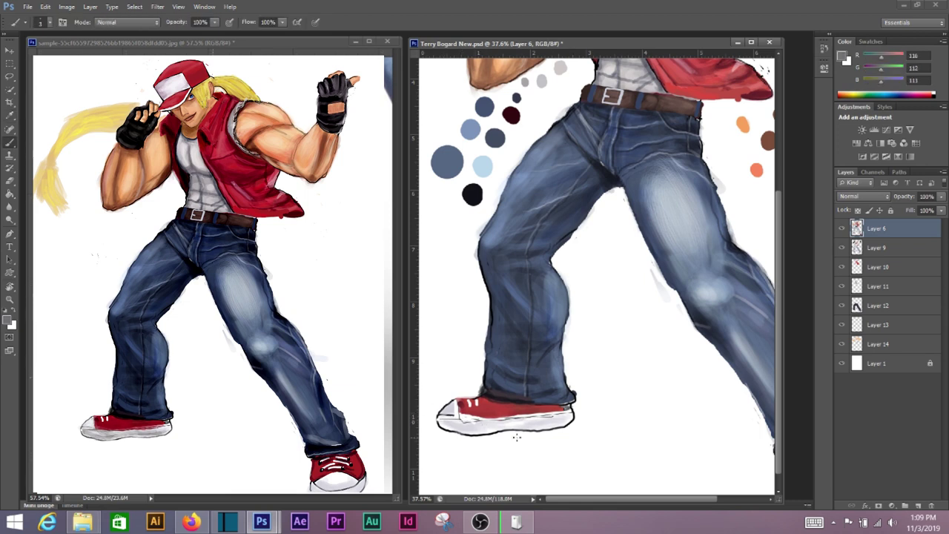
drag(562, 420, 456, 420)
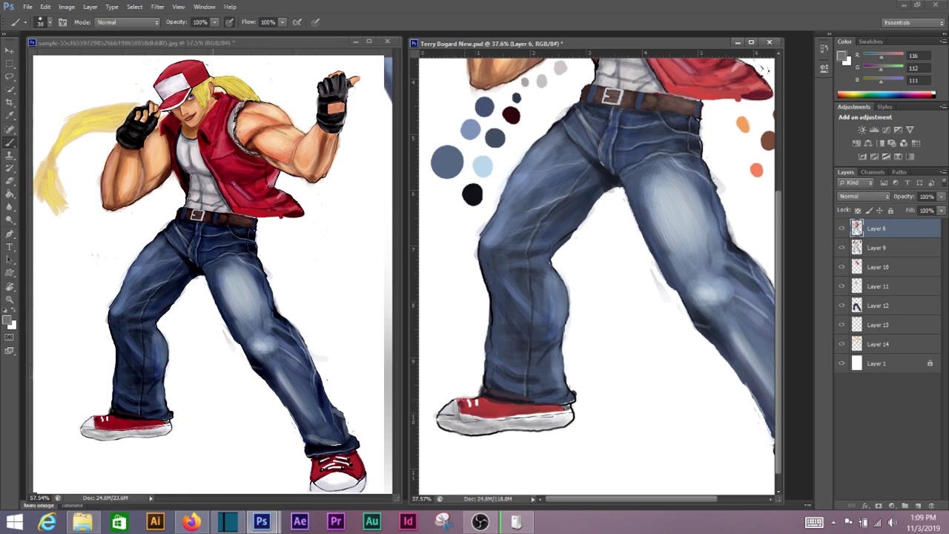
Step: Repaint the upper's lower edge red and paint the sole white
alt+click(449, 410)
alt+click(463, 406)
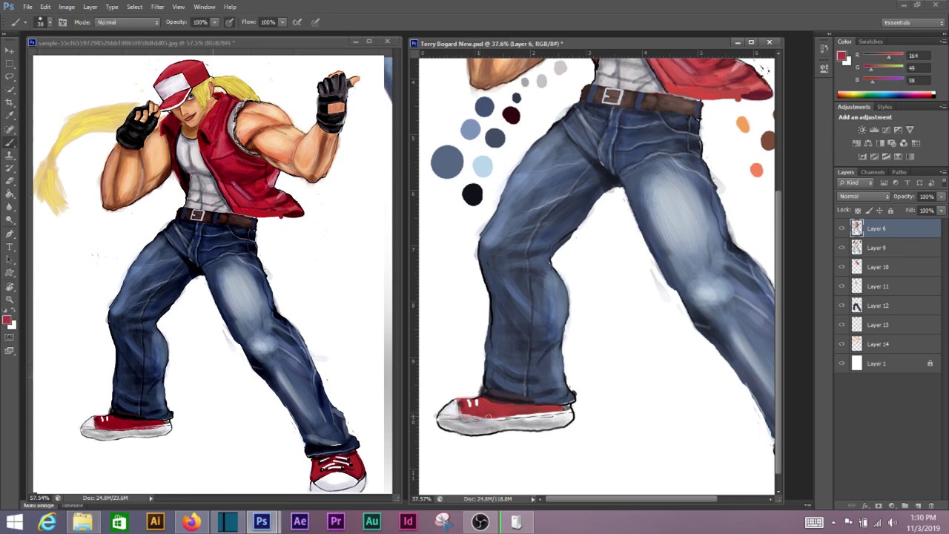
mouse_move(484, 417)
mouse_down()
mouse_move(550, 416)
mouse_move(494, 417)
mouse_up()
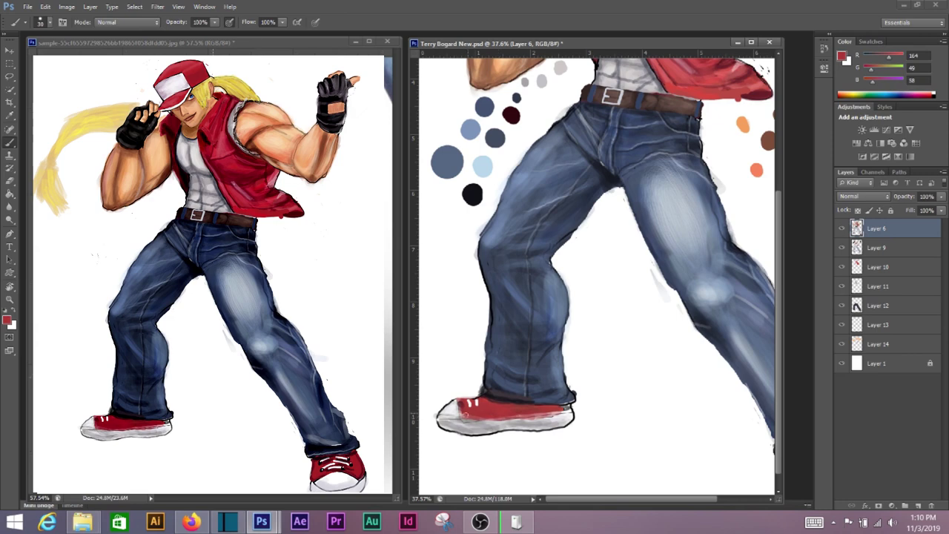
alt+click(449, 417)
mouse_move(436, 413)
mouse_down()
mouse_move(445, 429)
mouse_move(486, 440)
mouse_up()
Step: Add more white to the sole and nudge the cap-and-face sketch down slightly
drag(571, 412, 502, 431)
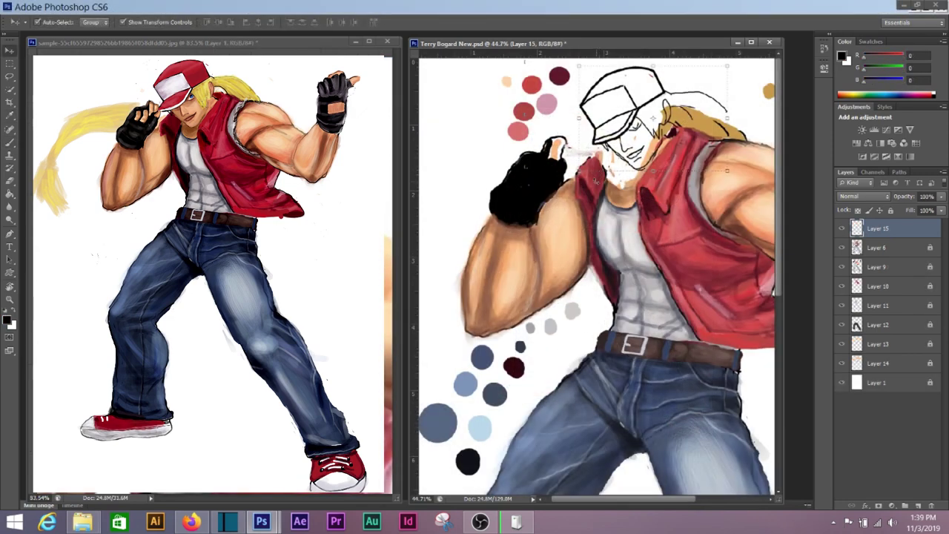
drag(616, 125, 617, 133)
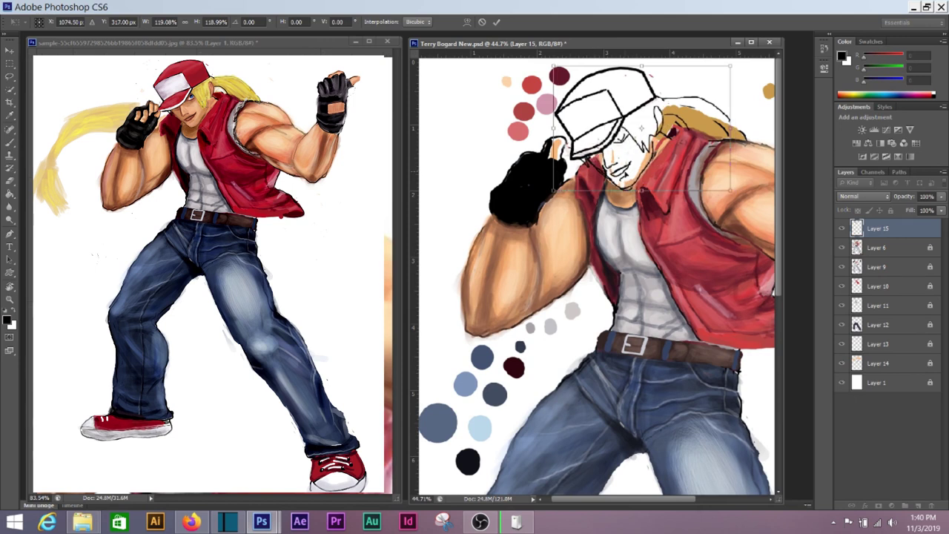
key(Return)
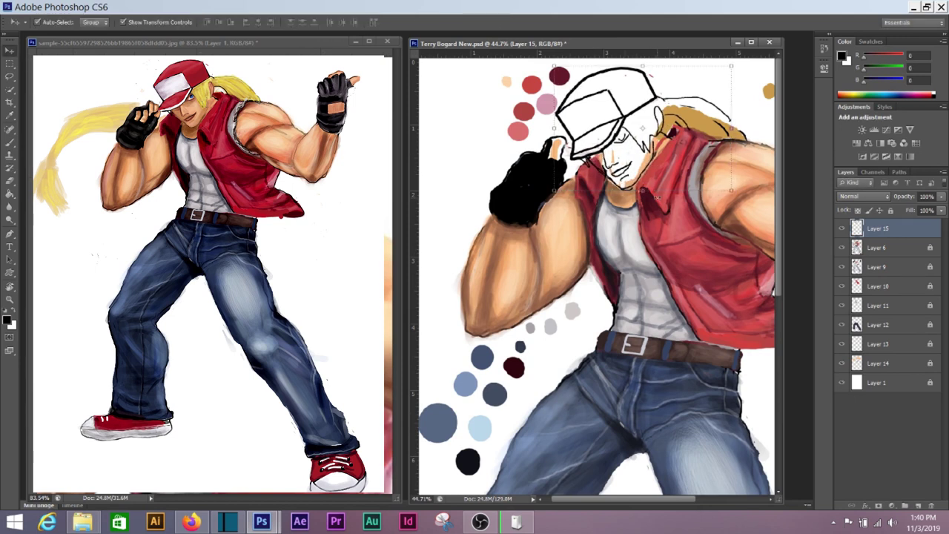
Step: Paint peach skin over the face and blonde strands beside it on Layer 6
key(b)
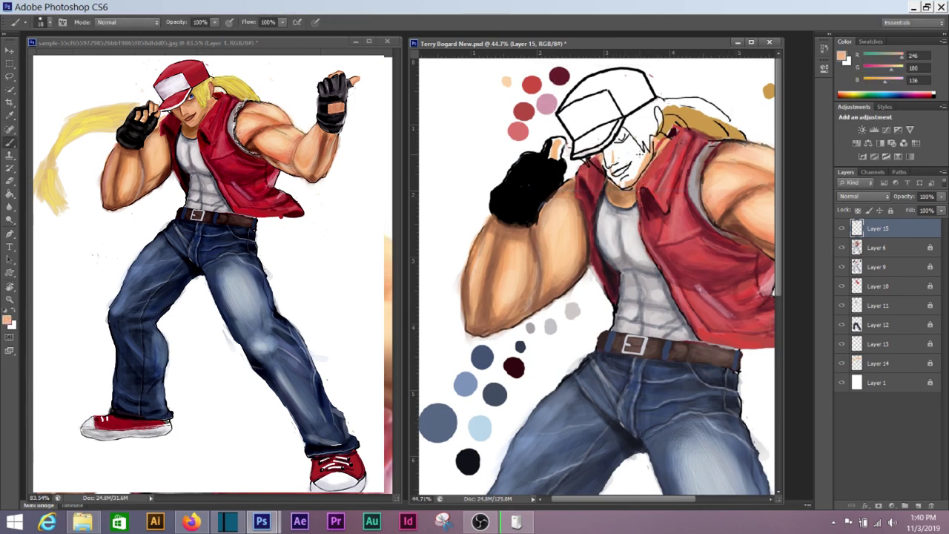
key(alt+bracketleft)
key(bracketright)
key(bracketright)
key(bracketright)
drag(602, 176, 655, 130)
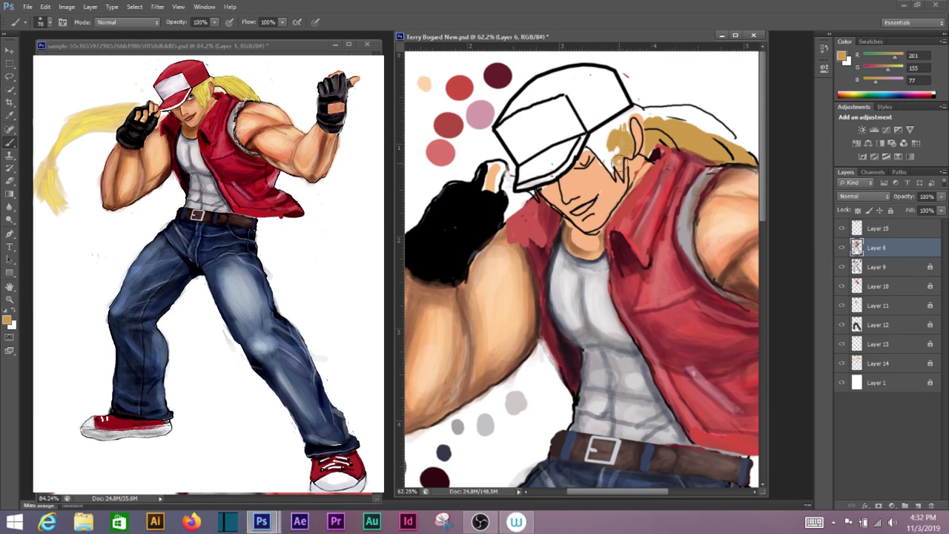
drag(624, 174, 591, 117)
drag(611, 157, 582, 130)
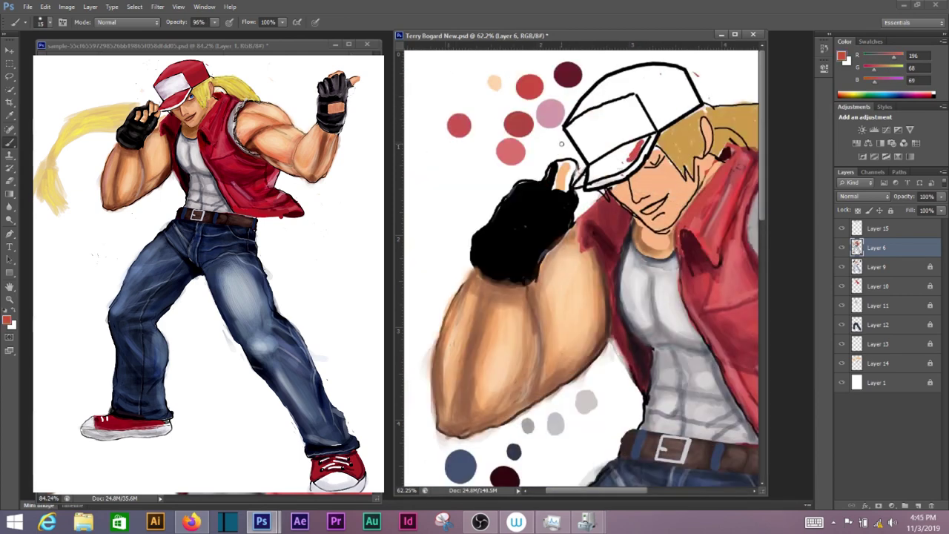
Step: Select Layer 15 and paint red on the cap brim with white beneath it
scroll(623, 155, up, 3)
drag(609, 157, 528, 215)
click(877, 228)
mouse_move(585, 167)
mouse_down()
mouse_move(520, 221)
mouse_move(585, 191)
mouse_move(508, 231)
mouse_move(519, 239)
mouse_move(598, 199)
mouse_up()
drag(540, 165, 519, 193)
alt+click(507, 251)
drag(509, 252, 537, 258)
drag(627, 165, 638, 180)
Step: Fill the cap crown red and paint a white edge under the brim
alt+click(622, 190)
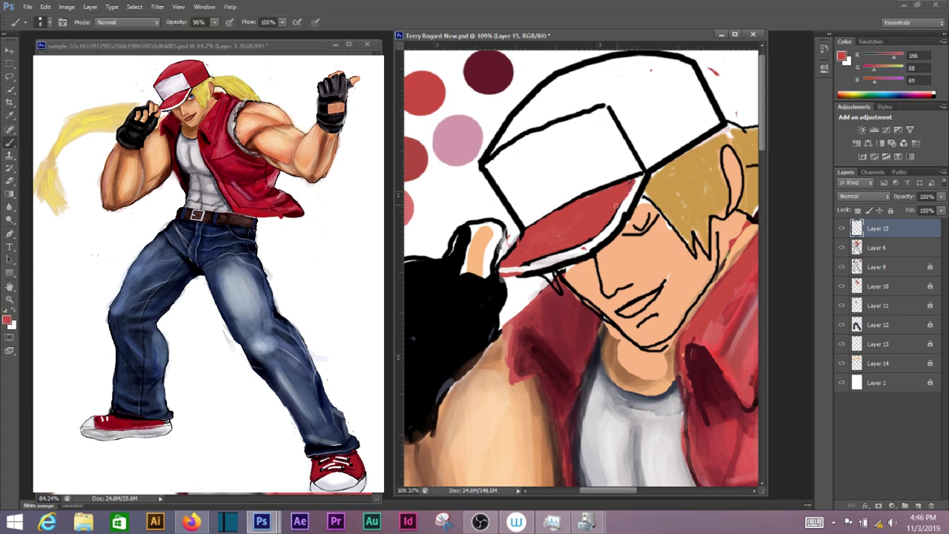
mouse_move(519, 264)
mouse_down()
mouse_move(562, 250)
mouse_move(540, 251)
mouse_move(522, 272)
mouse_up()
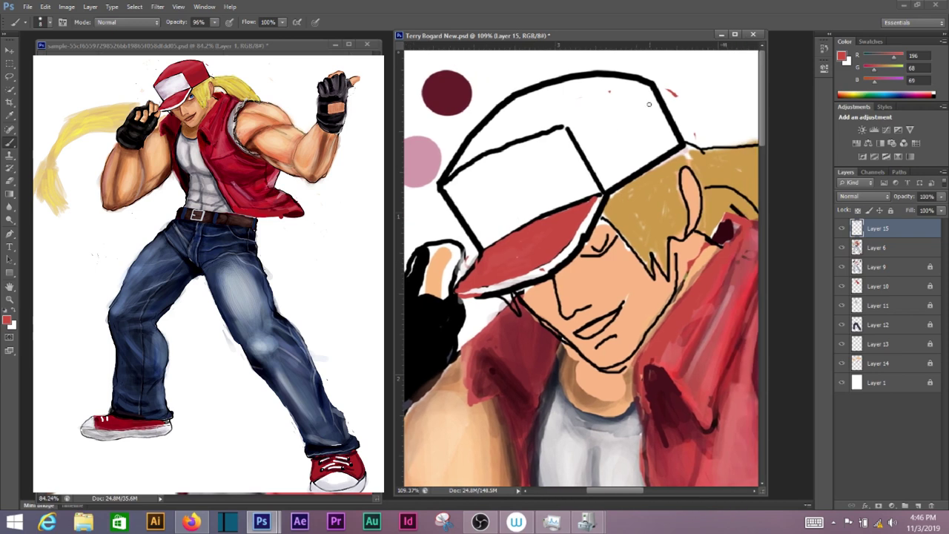
mouse_move(649, 89)
mouse_down()
mouse_move(631, 126)
mouse_move(576, 131)
mouse_move(445, 182)
mouse_up()
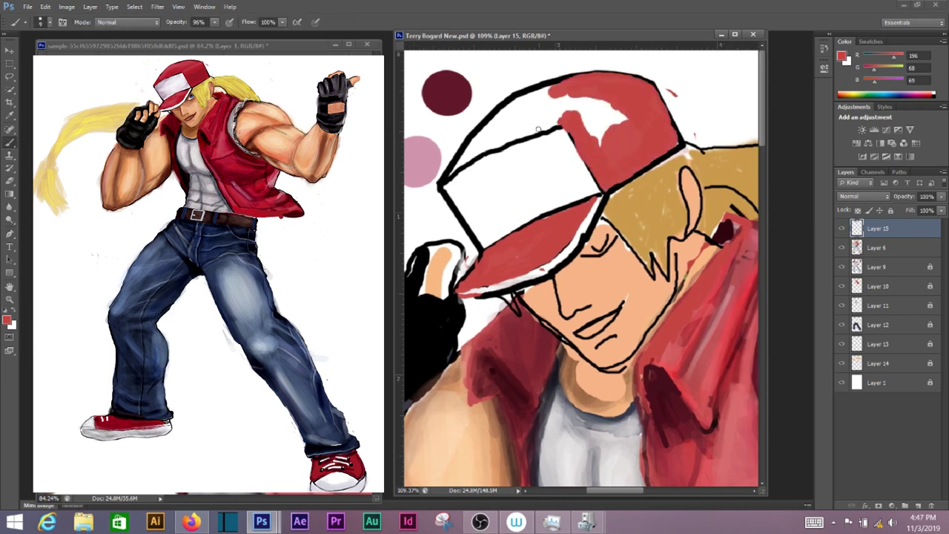
mouse_move(616, 134)
mouse_down()
mouse_move(570, 110)
mouse_move(471, 149)
mouse_move(442, 185)
mouse_up()
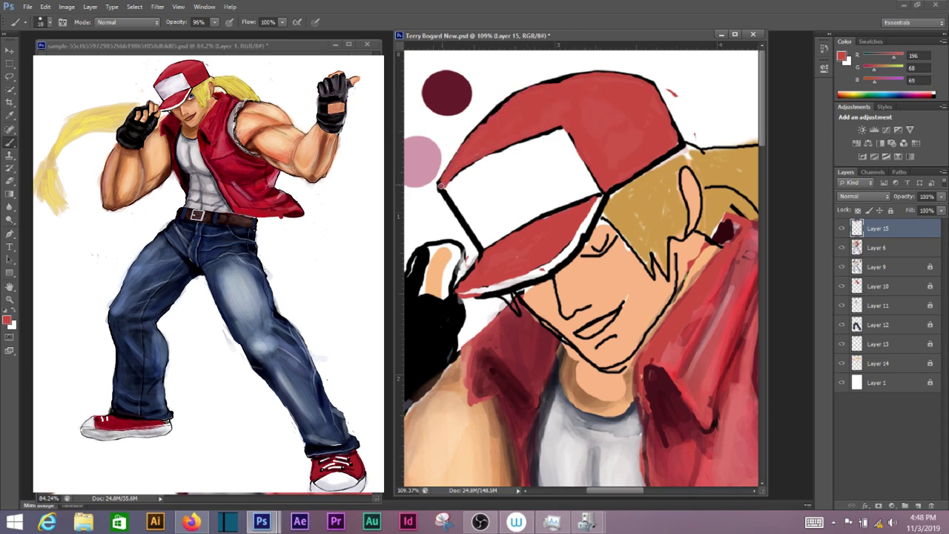
alt+click(592, 169)
mouse_move(600, 197)
mouse_down()
mouse_move(571, 252)
mouse_move(488, 288)
mouse_up()
Step: Paint a dark eye beneath the cap
alt+click(600, 222)
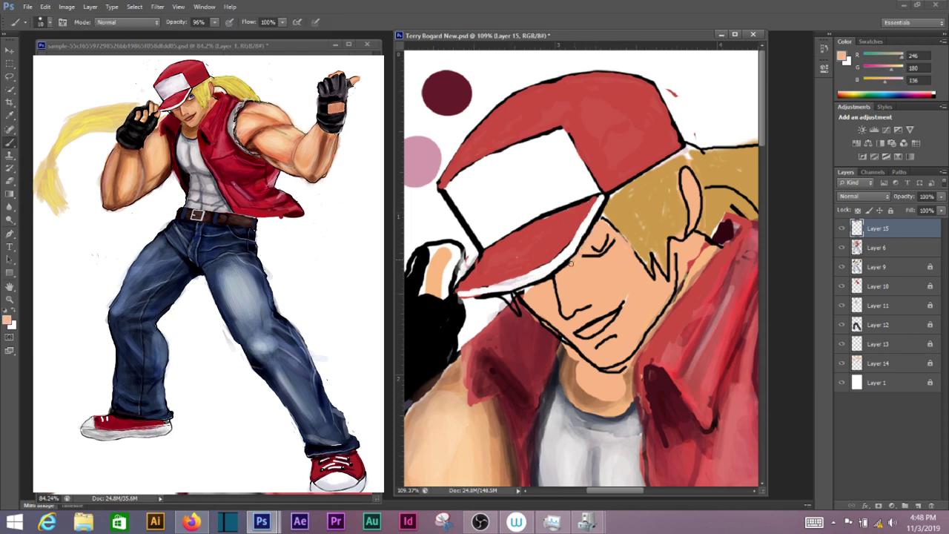
key(alt)
alt+click(467, 259)
drag(597, 227, 606, 239)
Step: Lighten the skin under the eye and on the cheek with sampled skin tones
alt+click(458, 265)
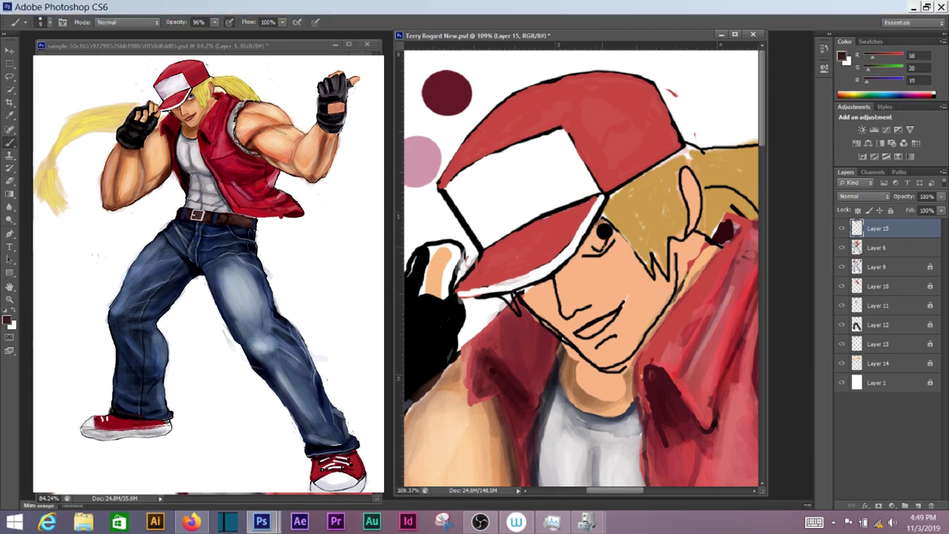
alt+click(605, 256)
alt+click(577, 266)
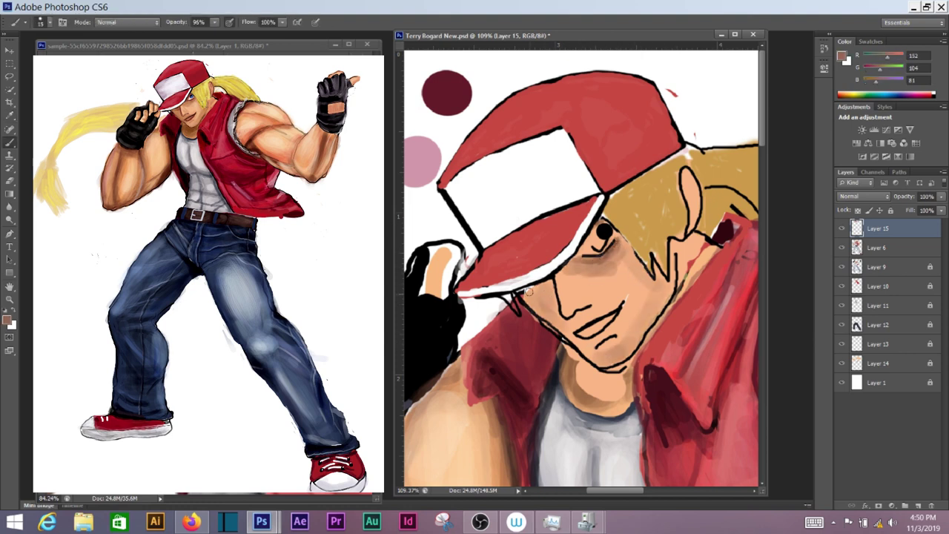
alt+click(573, 343)
mouse_move(616, 239)
mouse_down()
mouse_move(571, 275)
mouse_move(627, 286)
mouse_move(623, 341)
mouse_move(571, 282)
mouse_up()
alt+click(472, 430)
Step: Sample a skin tone and paint it over the right cheek and jaw
click(8, 319)
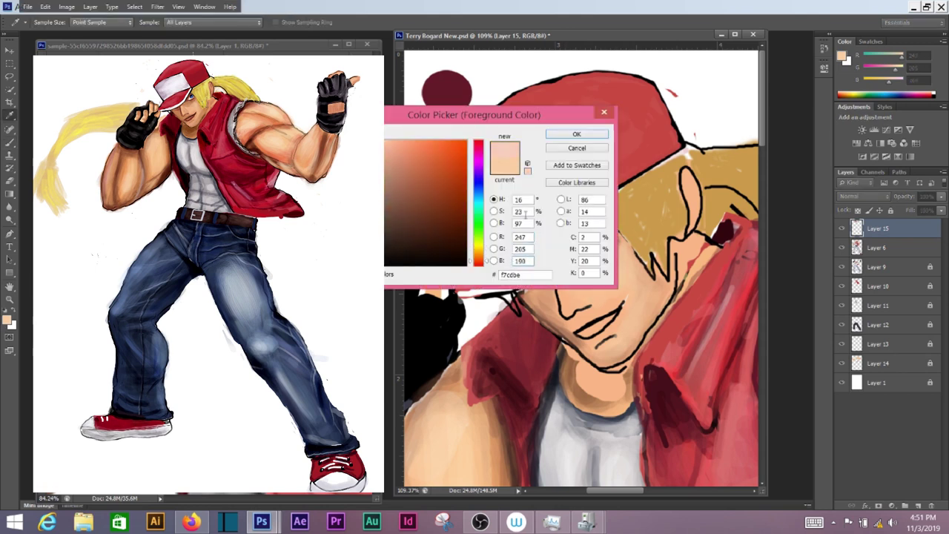
key(Return)
alt+click(618, 276)
mouse_move(629, 278)
mouse_down()
mouse_move(640, 330)
mouse_move(613, 354)
mouse_move(554, 328)
mouse_up()
key(bracketleft)
key(bracketleft)
key(bracketleft)
Step: Pick a darker skin tone and shade the right jaw and the neck under the chin
click(7, 319)
click(430, 165)
key(Return)
mouse_move(667, 293)
mouse_down()
mouse_move(645, 348)
mouse_move(616, 378)
mouse_up()
mouse_move(564, 348)
mouse_down()
mouse_move(623, 375)
mouse_move(594, 387)
mouse_up()
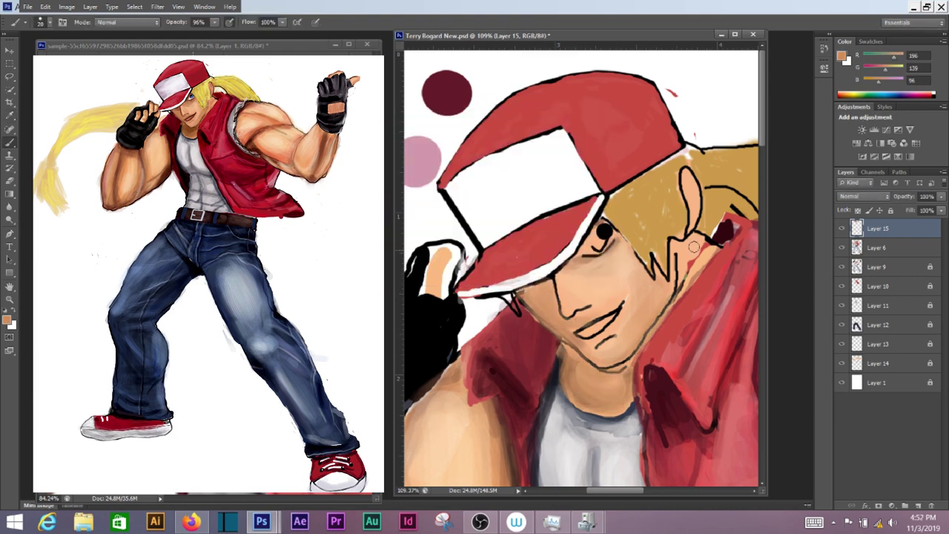
Step: Sample light and dark skin tones and refine the chin, lower lip and skin beside the eye
key(i)
click(571, 297)
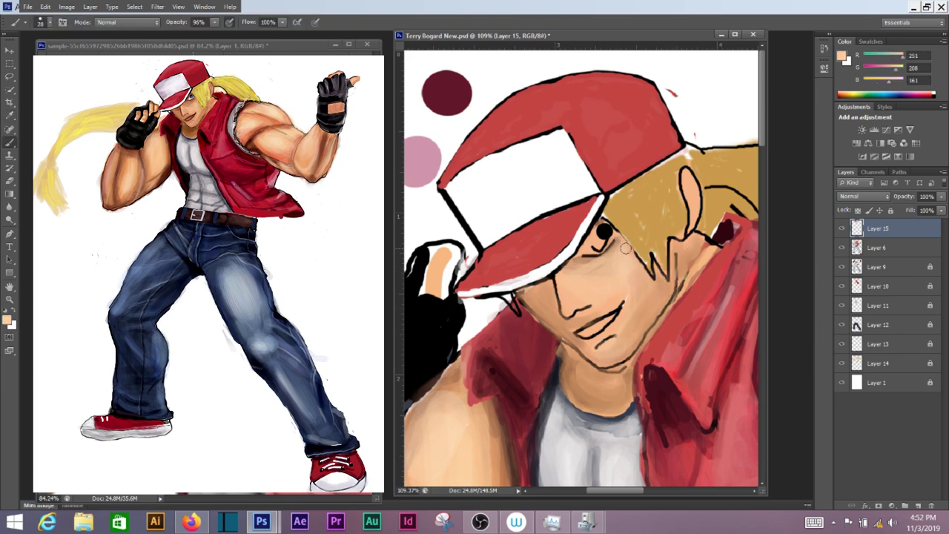
click(448, 429)
key(b)
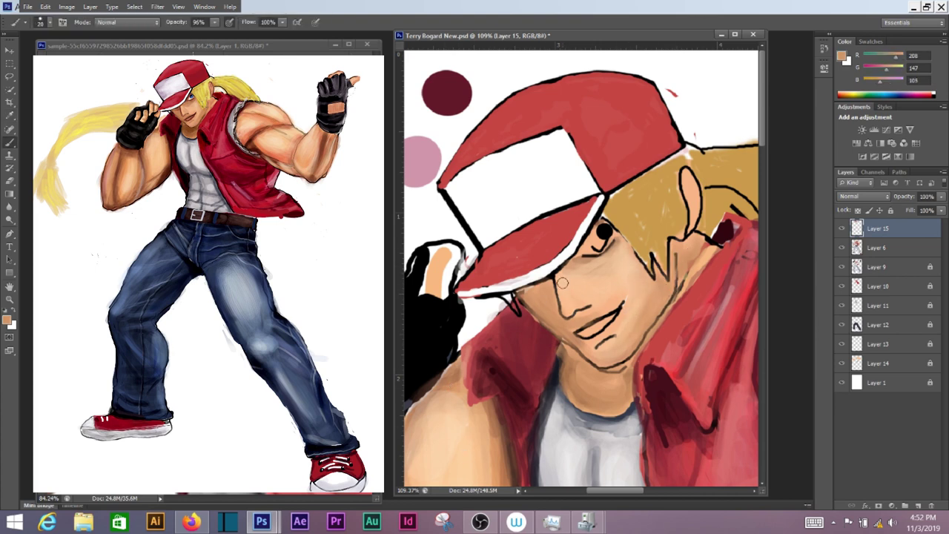
drag(604, 339, 579, 349)
drag(620, 249, 583, 257)
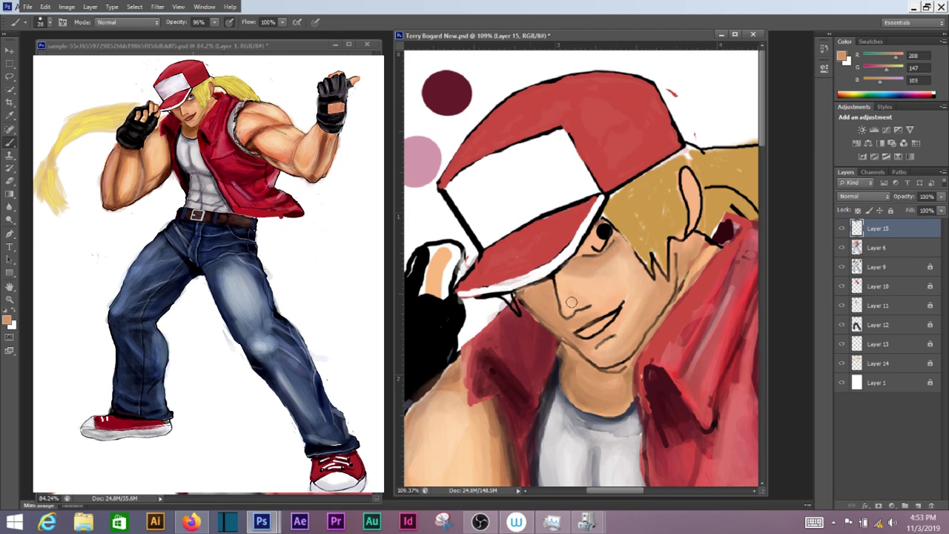
Step: Sample a dark brown and darken the line along the nose
alt+click(552, 295)
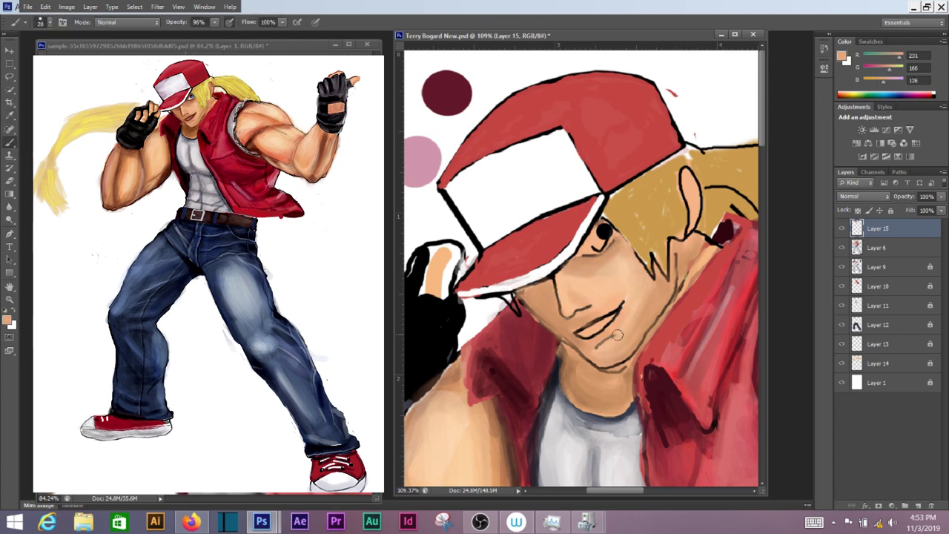
alt+click(580, 318)
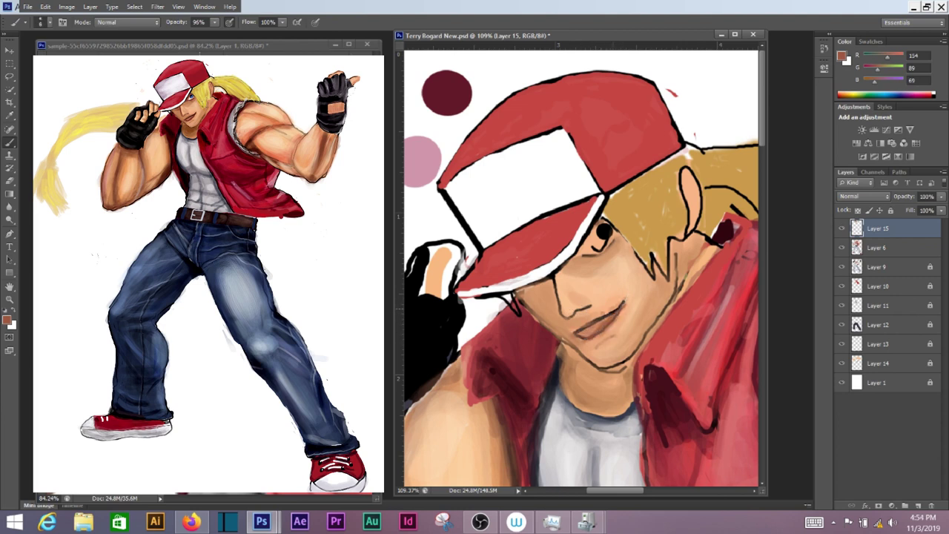
drag(555, 298, 570, 315)
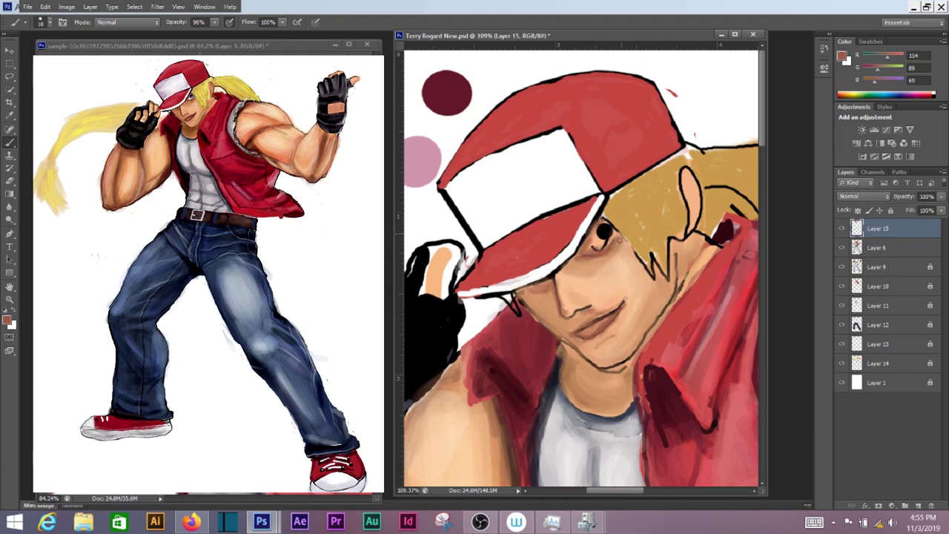
key(x)
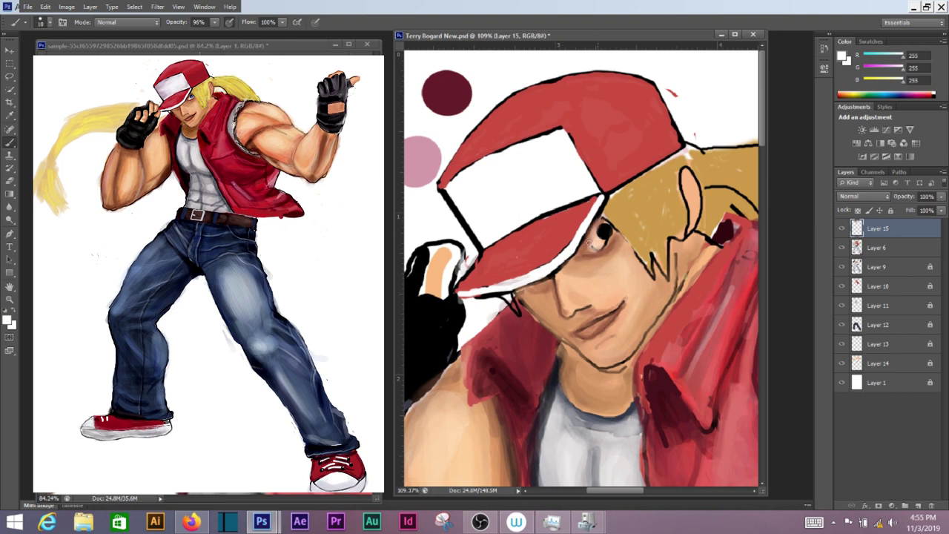
Step: Try painting the eye blue, then undo the stroke
click(9, 319)
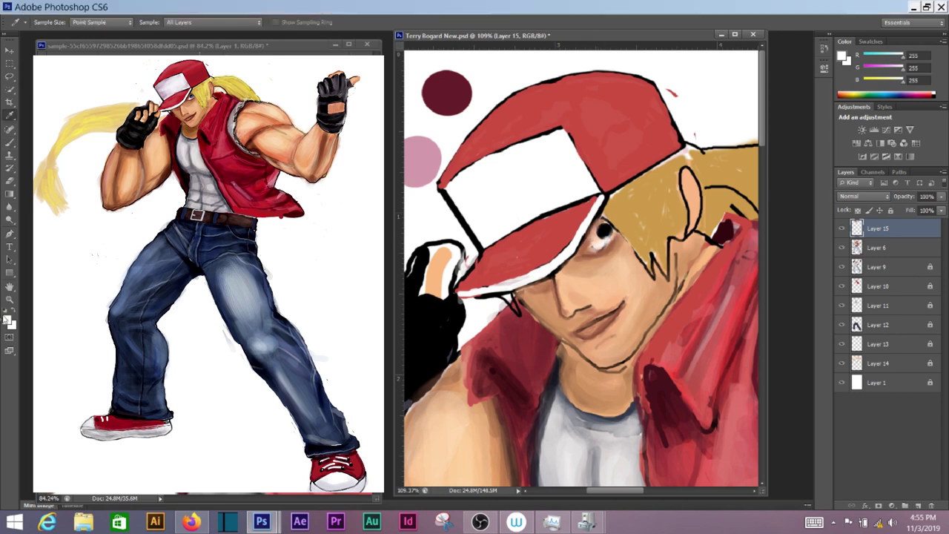
click(448, 170)
click(566, 133)
drag(601, 230, 604, 232)
key(ctrl+z)
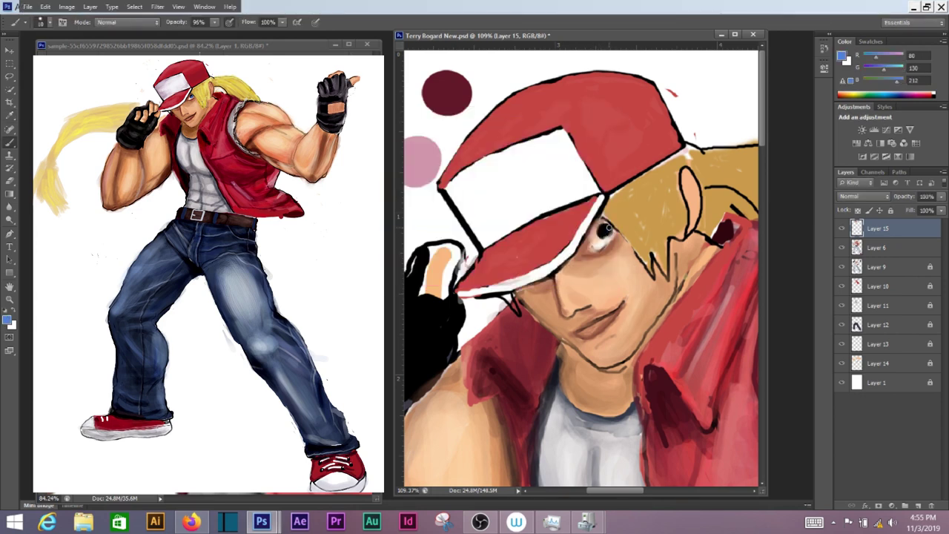
Step: Set brush opacity to about half, sample darker skin, and shade down the ear
alt+click(599, 253)
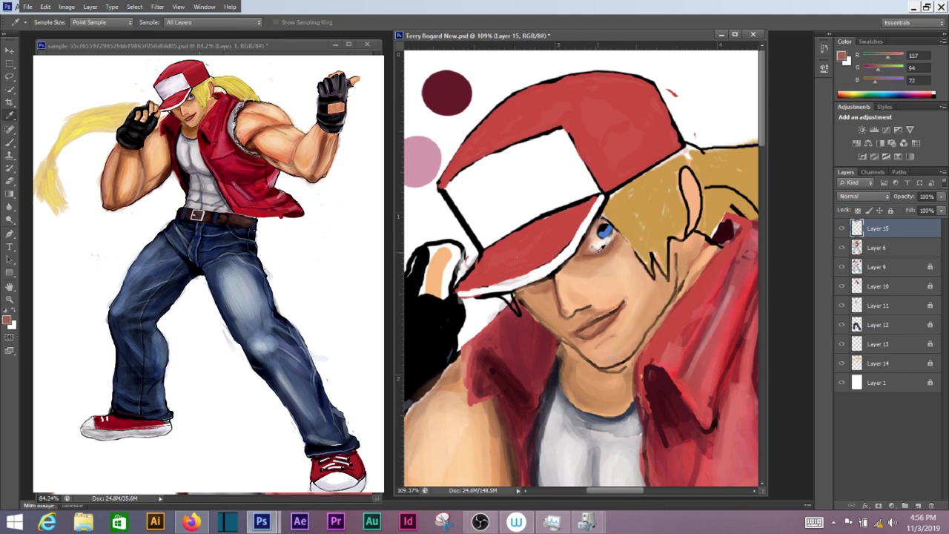
key(5)
key(1)
alt+click(582, 255)
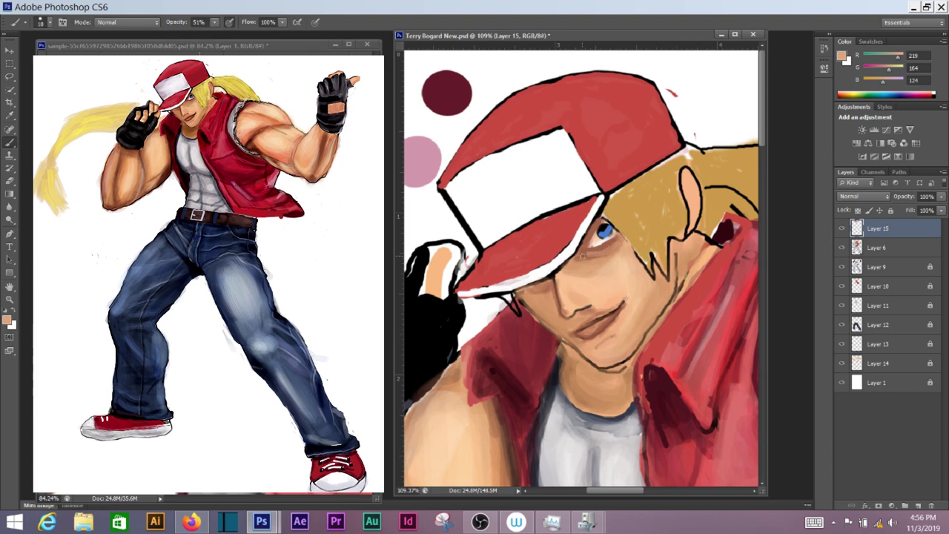
alt+click(558, 286)
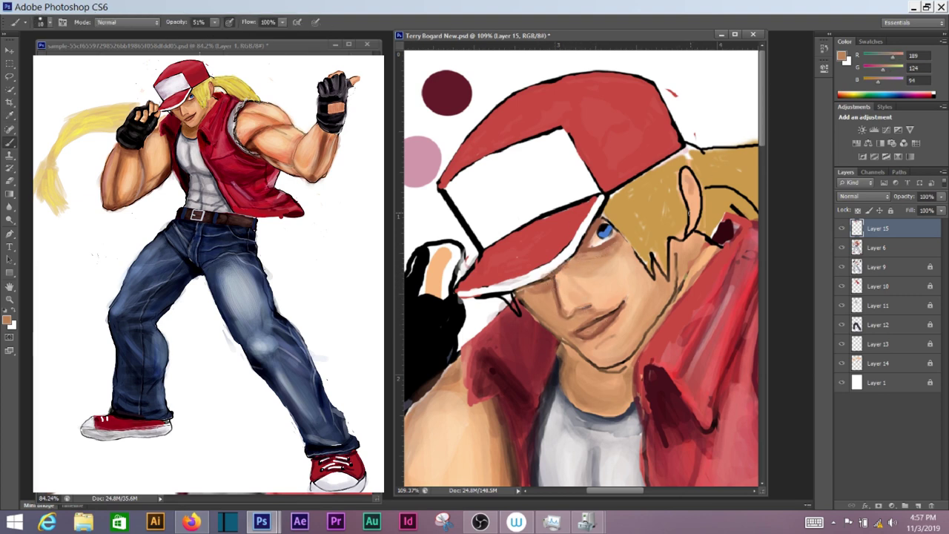
drag(690, 177, 697, 207)
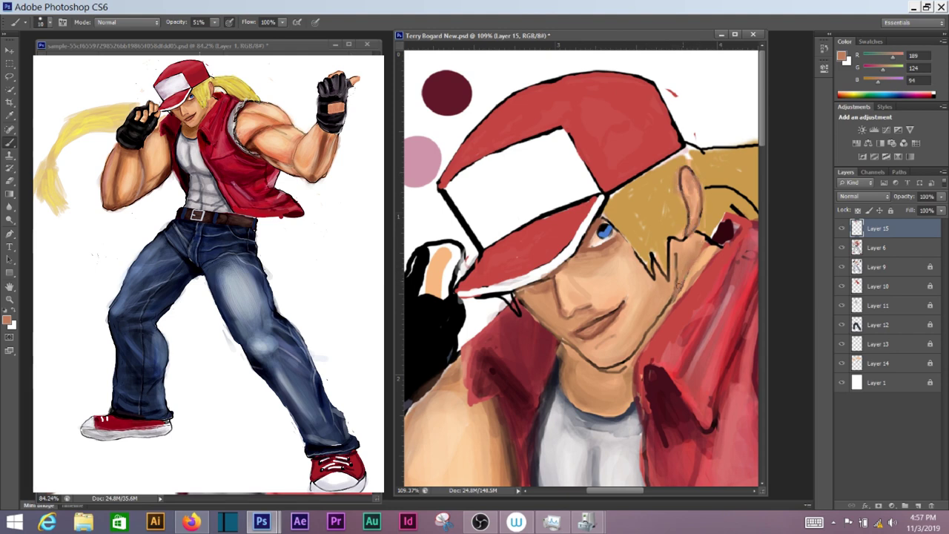
Step: Shade the jaw and chin with darker brown, then sample light skin with a 15 px brush
alt+click(627, 375)
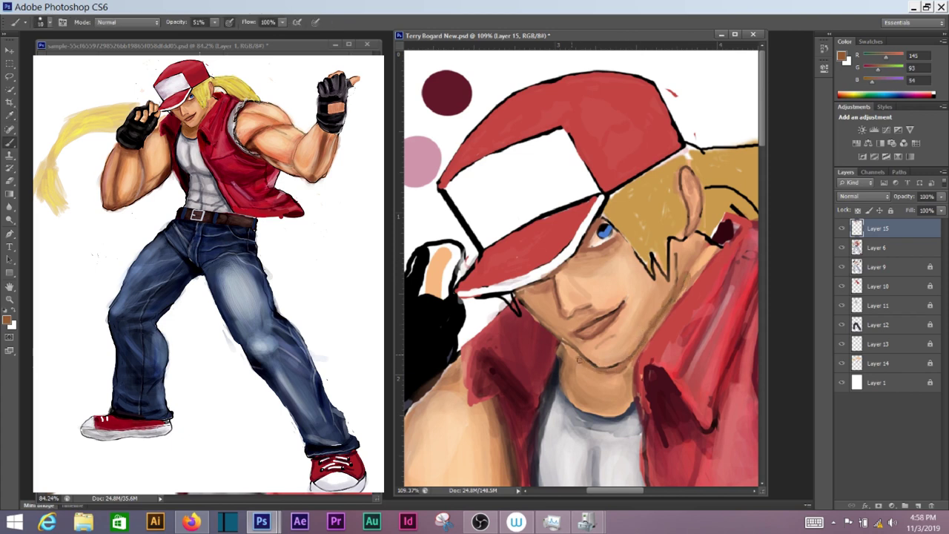
drag(575, 363, 616, 374)
click(41, 22)
key(Escape)
alt+click(528, 307)
key(bracketleft)
key(bracketleft)
Step: Sample pale yellow and brighten the hair near the ear
scroll(655, 196, down, 3)
scroll(655, 196, up, 2)
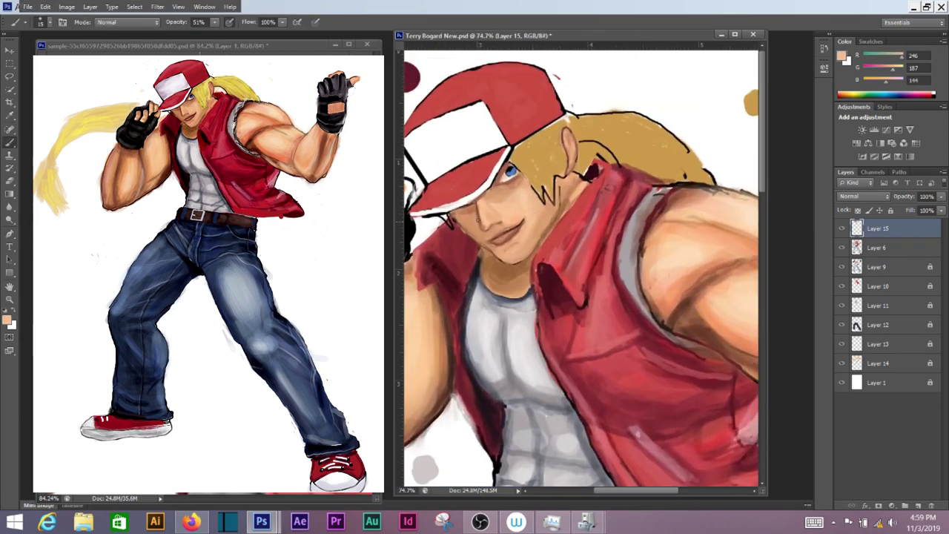
click(49, 23)
click(468, 39)
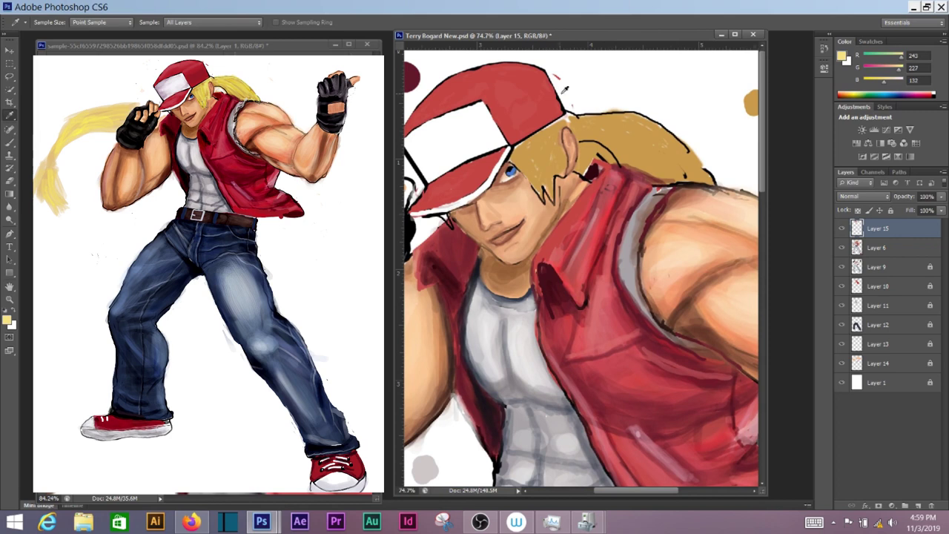
alt+click(604, 121)
click(128, 22)
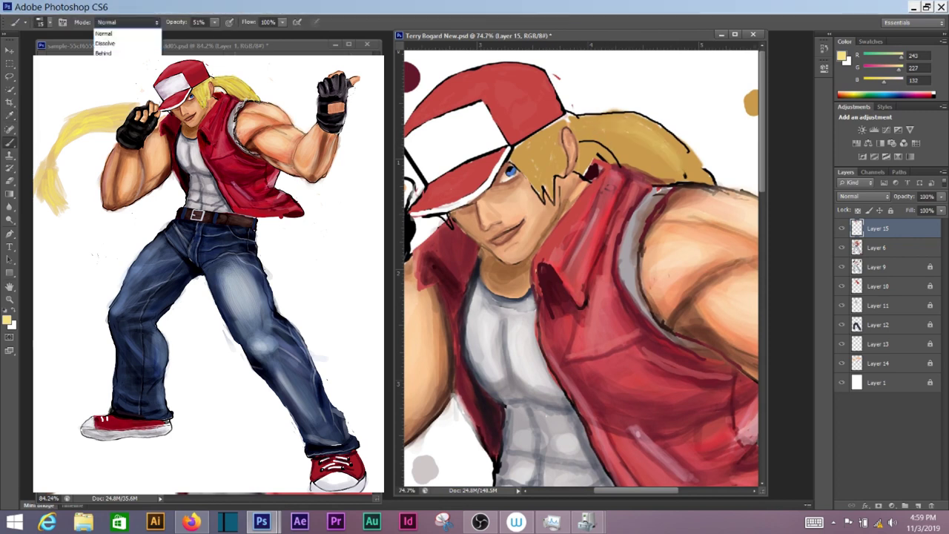
click(112, 46)
drag(593, 126, 660, 163)
mouse_move(631, 126)
mouse_down()
mouse_move(690, 178)
mouse_move(543, 143)
mouse_move(556, 119)
mouse_move(538, 175)
mouse_up()
key(alt)
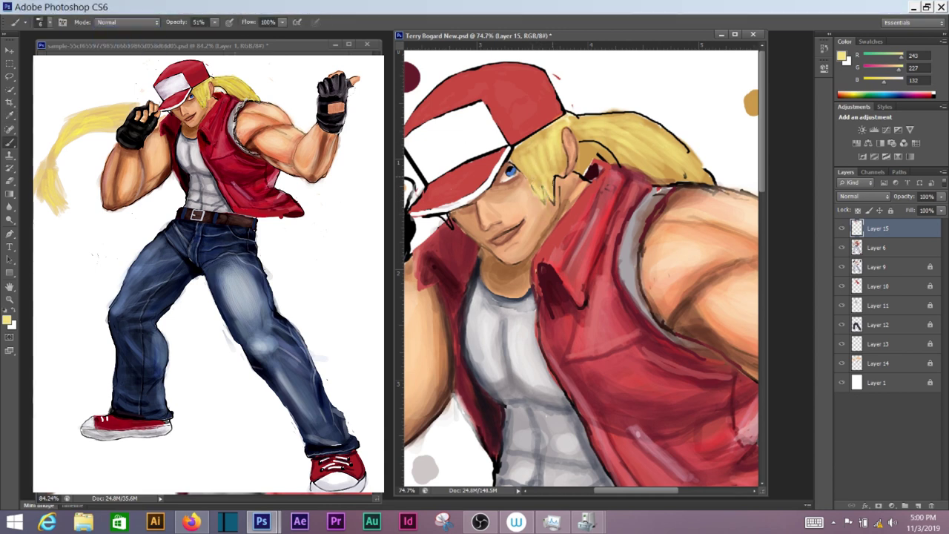
Step: Switch the brush to Multiply and paint dark strands beside the face and along the hair's top
click(127, 22)
click(111, 52)
drag(542, 172, 531, 200)
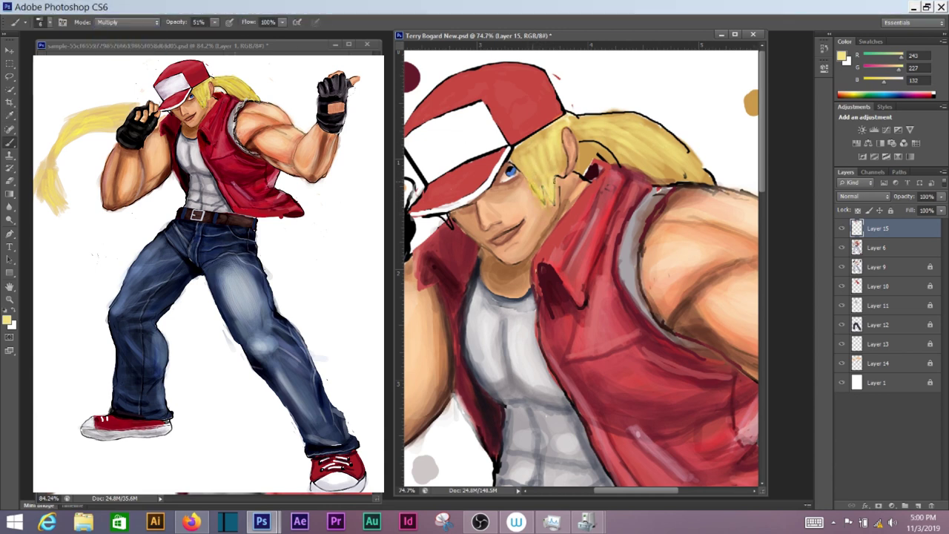
drag(660, 134, 706, 178)
key(x)
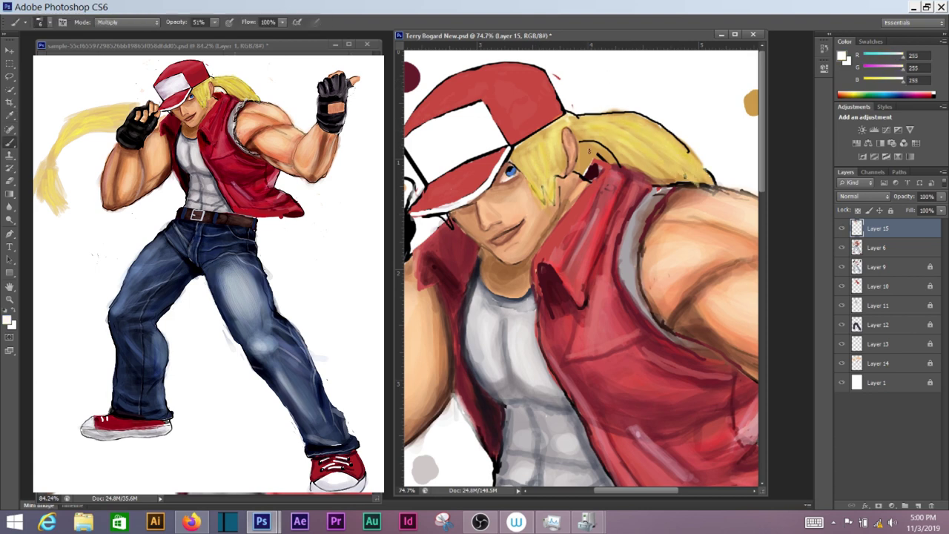
Step: Sample vest reds and paint dark red shadows near the collar
alt+click(598, 167)
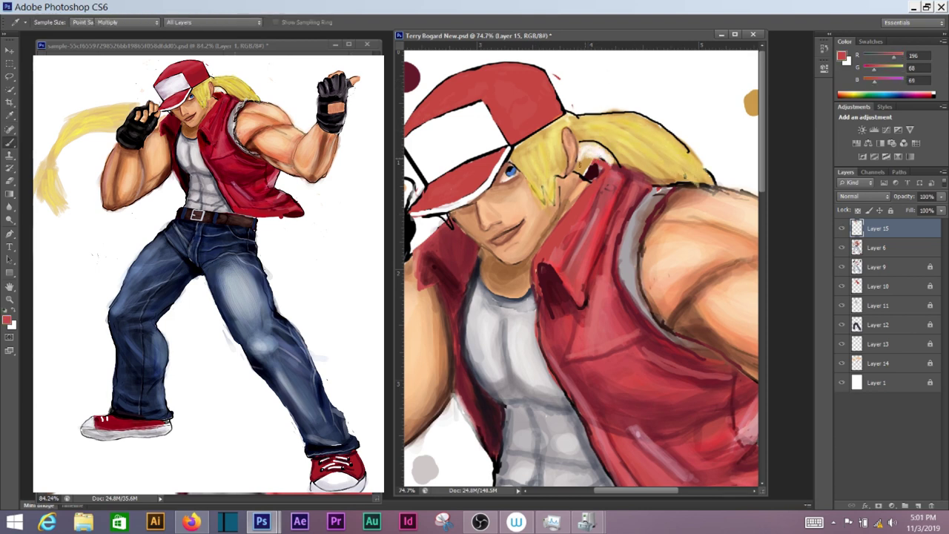
drag(596, 164, 577, 178)
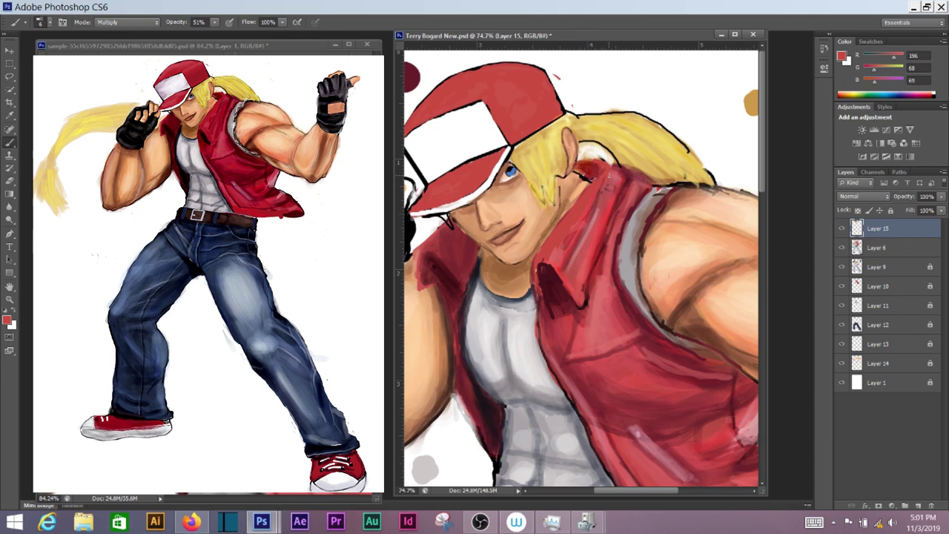
mouse_move(534, 274)
mouse_down()
mouse_move(547, 335)
mouse_move(537, 270)
mouse_move(547, 312)
mouse_up()
alt+click(540, 291)
alt+click(553, 293)
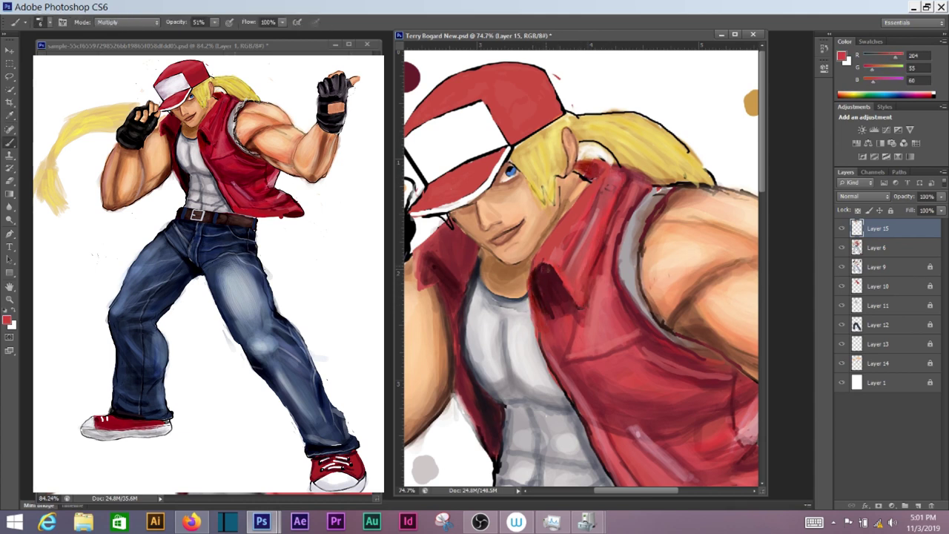
alt+click(541, 307)
Step: In Normal mode, add lighter and deeper red to the vest collar and outline the arm edge
key(shift+alt+n)
mouse_move(549, 307)
mouse_down()
mouse_move(540, 276)
mouse_move(550, 268)
mouse_move(572, 313)
mouse_move(602, 236)
mouse_move(564, 304)
mouse_up()
alt+click(542, 274)
alt+click(596, 226)
drag(571, 267, 551, 310)
drag(656, 199, 623, 270)
Step: Sample yellow and add highlight strokes along the top of the hair
drag(518, 251, 507, 243)
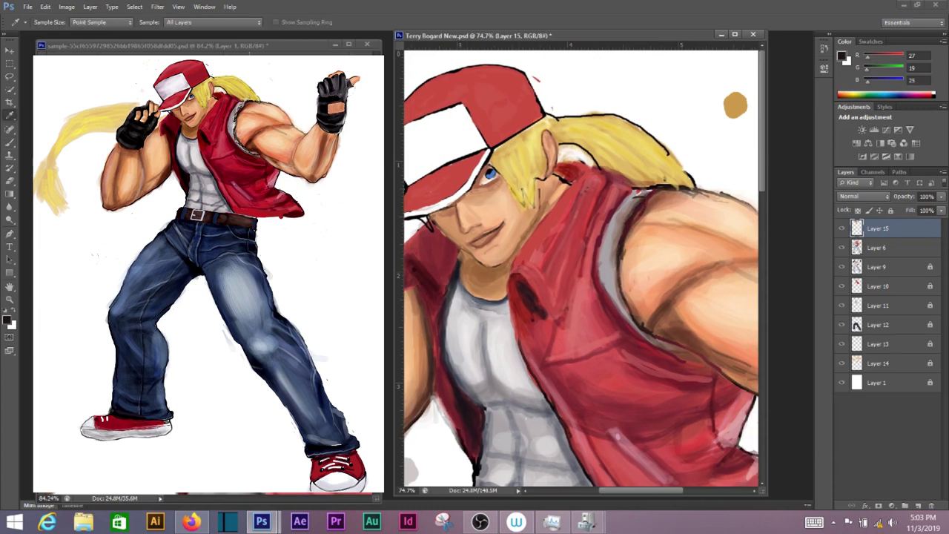
alt+click(512, 241)
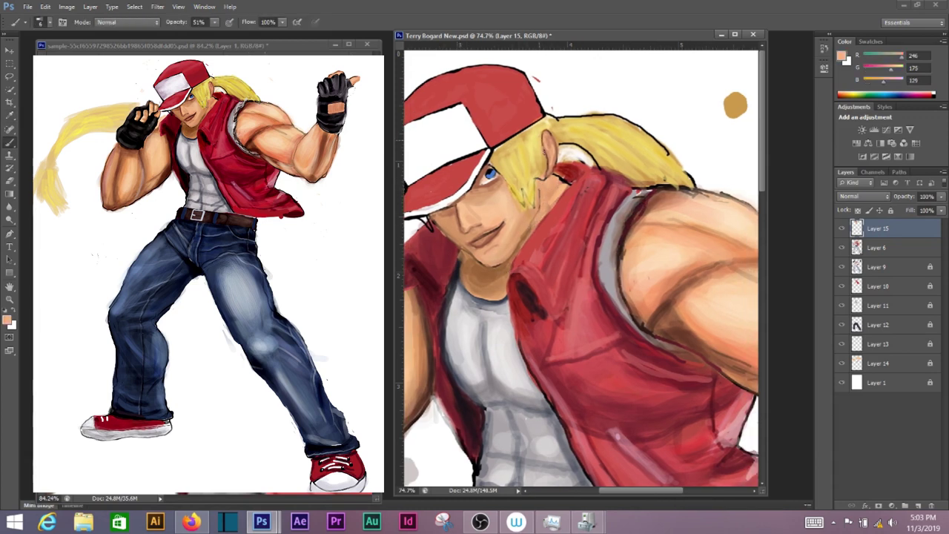
alt+click(529, 200)
drag(541, 163, 520, 163)
drag(646, 152, 555, 119)
Step: Paint a near-white highlight down the shoulder edge at 98% opacity, then dark strokes over it
alt+click(623, 185)
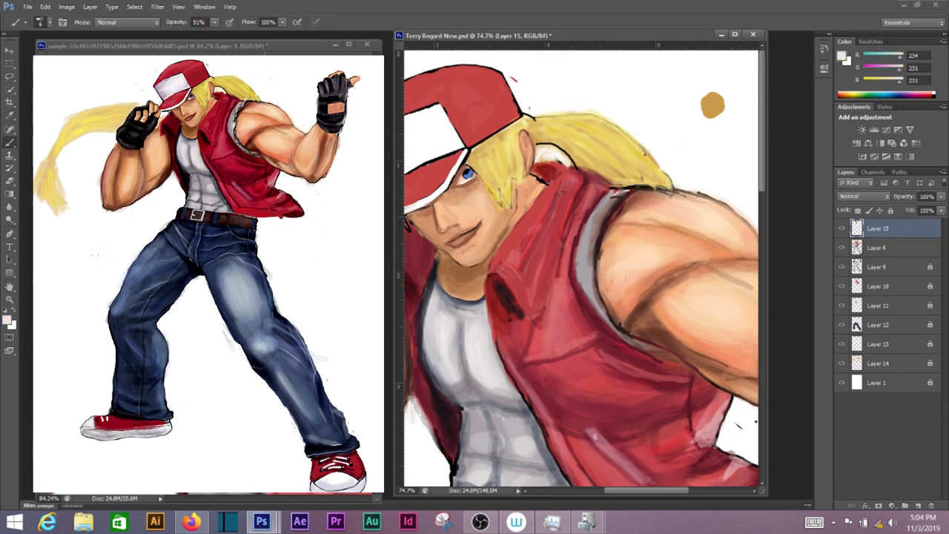
mouse_move(632, 180)
mouse_down()
mouse_move(598, 237)
mouse_move(590, 274)
mouse_move(630, 337)
mouse_up()
key(9)
key(8)
drag(601, 304, 647, 347)
drag(599, 215, 591, 286)
mouse_move(620, 190)
mouse_down()
mouse_move(602, 204)
mouse_move(618, 207)
mouse_move(603, 231)
mouse_up()
alt+click(623, 185)
mouse_move(605, 242)
mouse_down()
mouse_move(596, 277)
mouse_move(648, 342)
mouse_up()
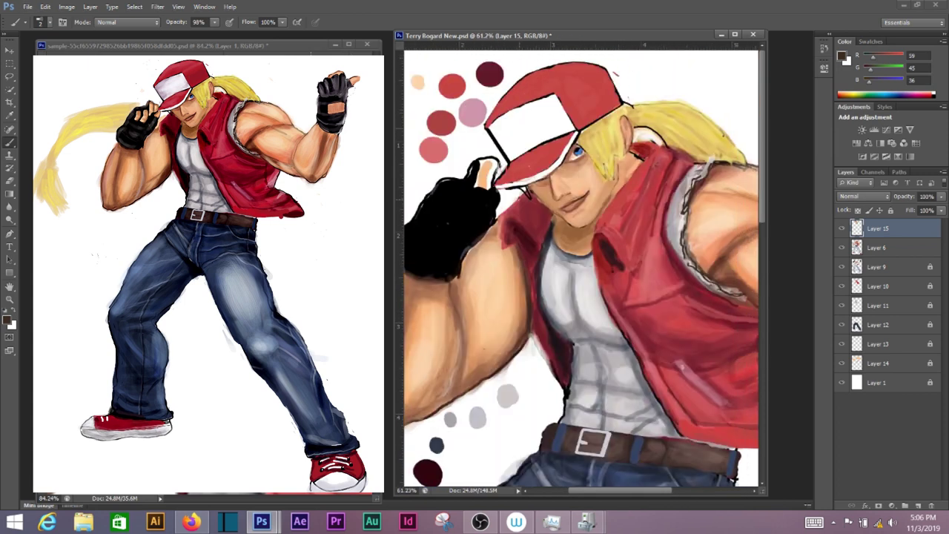
Step: Paint pink and lighter red highlights across the cap's red top
alt+click(415, 149)
alt+click(623, 86)
mouse_move(623, 86)
mouse_down()
mouse_move(571, 104)
mouse_move(616, 104)
mouse_up()
alt+click(549, 90)
alt+click(549, 89)
drag(512, 100, 601, 75)
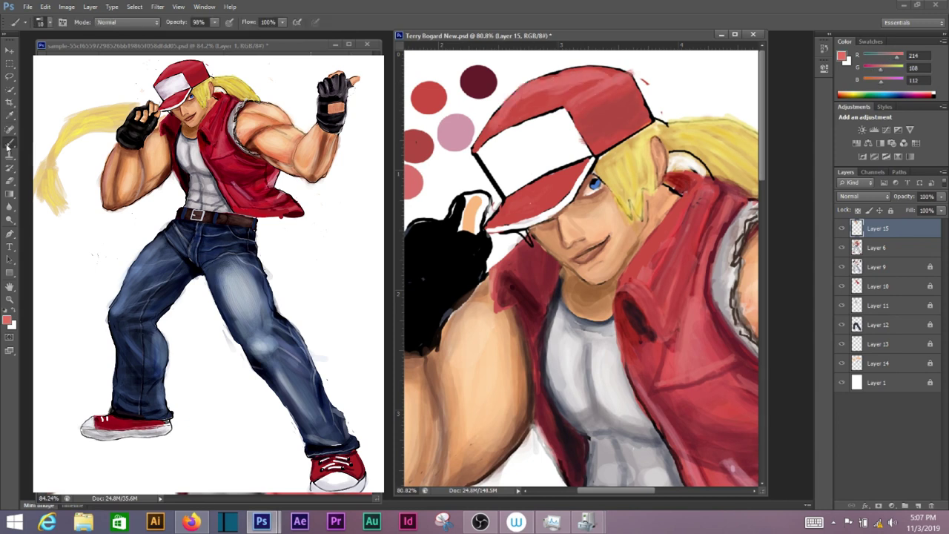
key(shift+b)
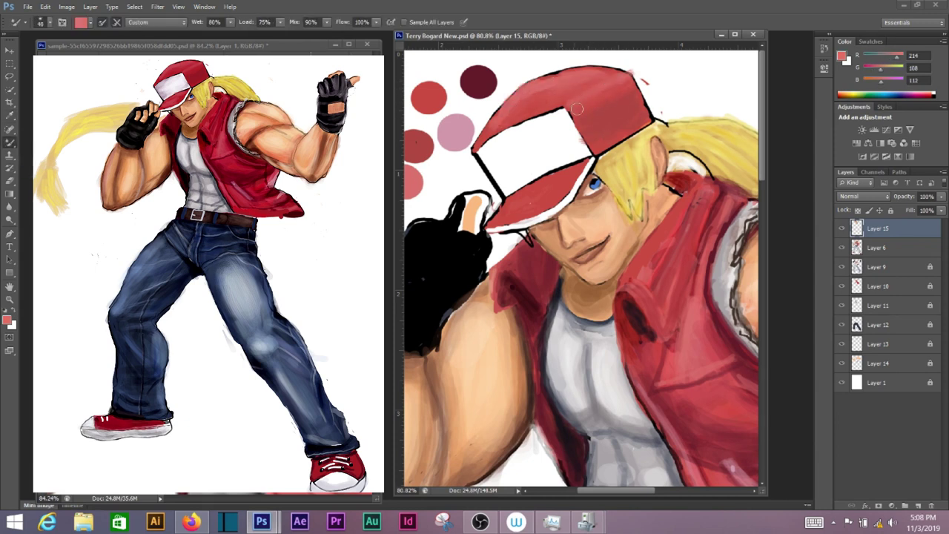
key(shift+b)
Step: Shade the cap's white front with greyish pink and soft grey strokes at 49% opacity
alt+click(456, 131)
mouse_move(482, 148)
mouse_down()
mouse_move(504, 189)
mouse_move(498, 141)
mouse_up()
key(4)
key(9)
mouse_move(582, 126)
mouse_down()
mouse_move(534, 170)
mouse_move(519, 126)
mouse_move(515, 148)
mouse_move(554, 156)
mouse_move(511, 178)
mouse_move(534, 126)
mouse_up()
Step: Blend and whiten the cap's front band with a 30 px Mixer Brush, then sample cap reds
key(shift+b)
key(shift+b)
key(bracketright)
key(bracketright)
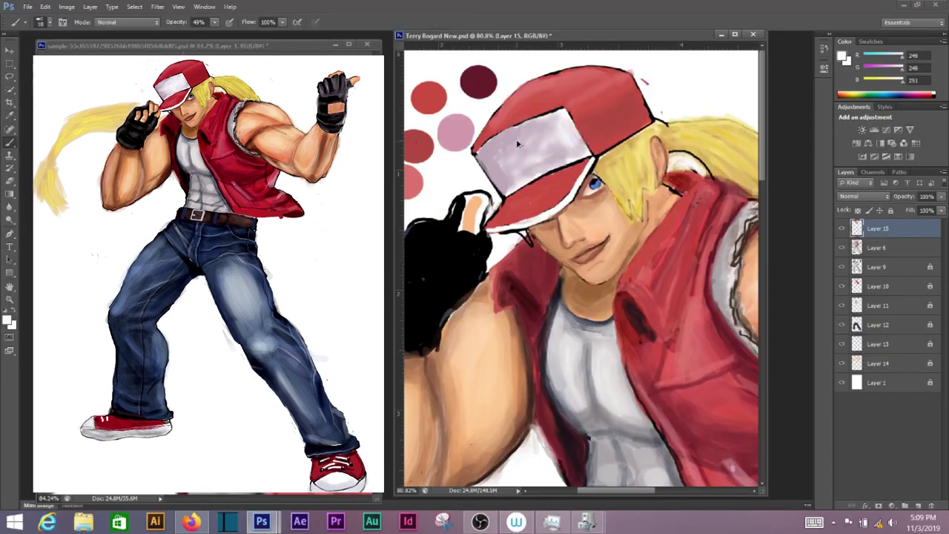
mouse_move(571, 143)
mouse_down()
mouse_move(512, 171)
mouse_move(549, 129)
mouse_move(519, 160)
mouse_up()
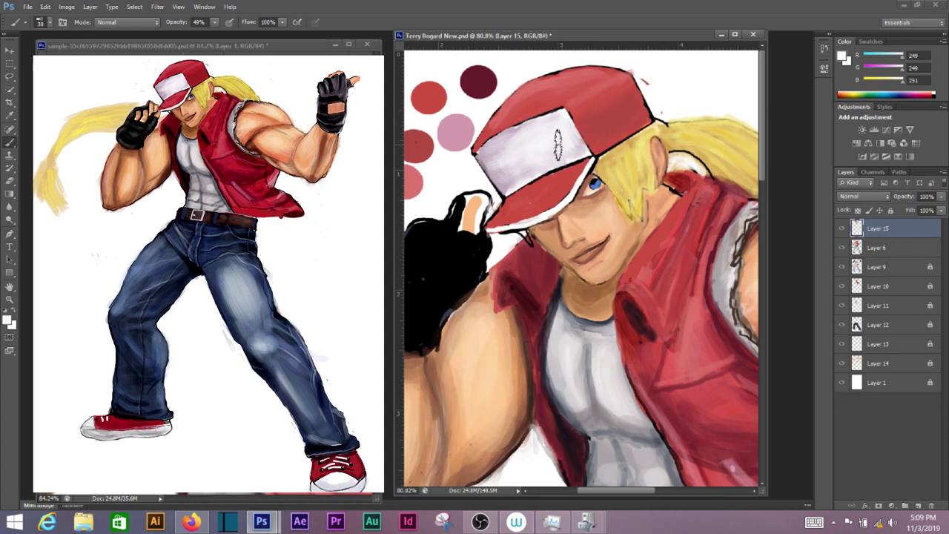
alt+click(530, 178)
alt+click(552, 174)
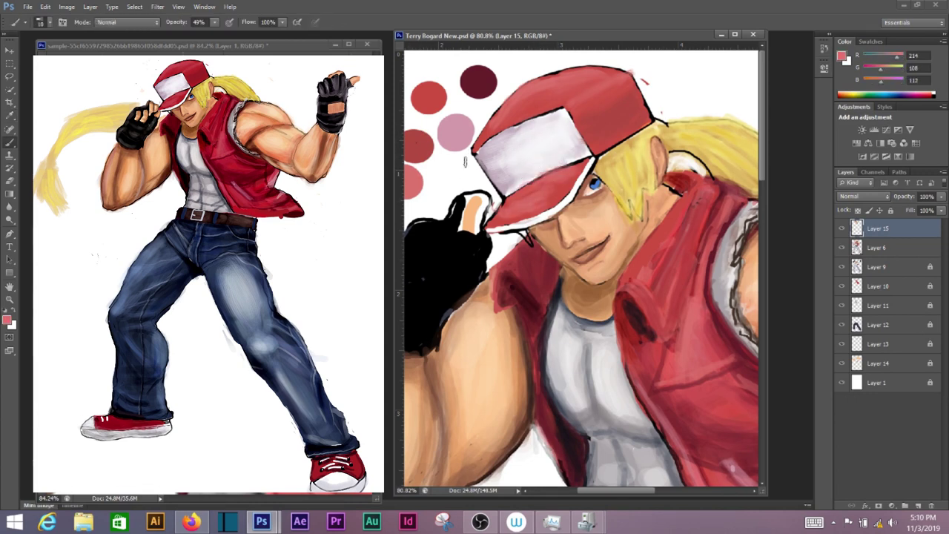
scroll(466, 162, down, 3)
scroll(465, 162, up, 2)
Step: Set a 2 px brush and outline the fingertip above the glove in white
click(40, 22)
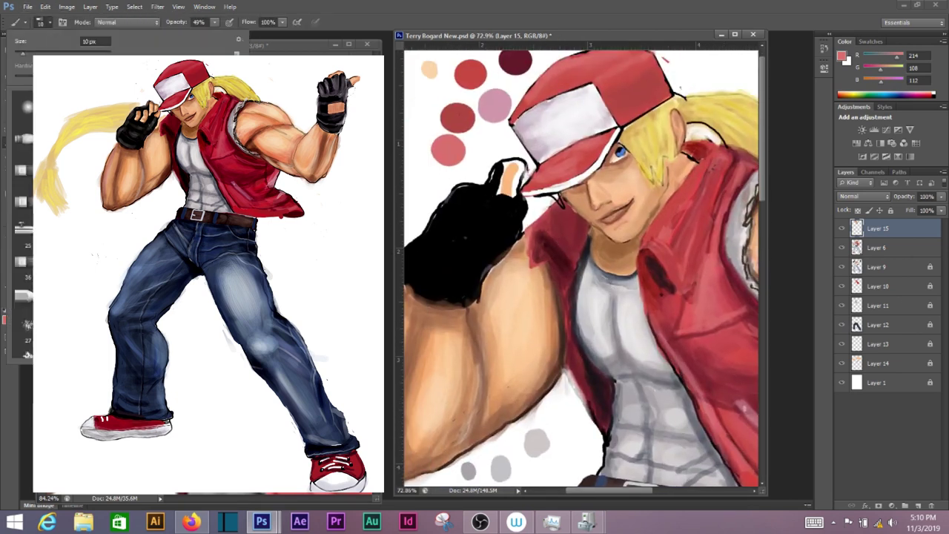
text(2)
key(Return)
key(x)
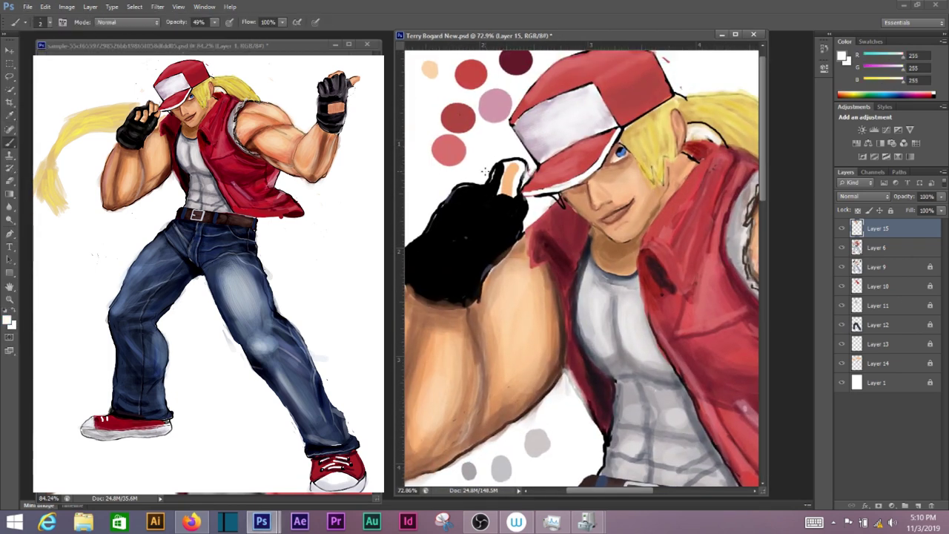
drag(490, 172, 525, 159)
Step: At 100% opacity, paint skin-tone fingers and fingertip over the black glove
alt+click(490, 203)
drag(213, 27, 243, 34)
mouse_move(488, 193)
mouse_down()
mouse_move(475, 225)
mouse_move(458, 222)
mouse_up()
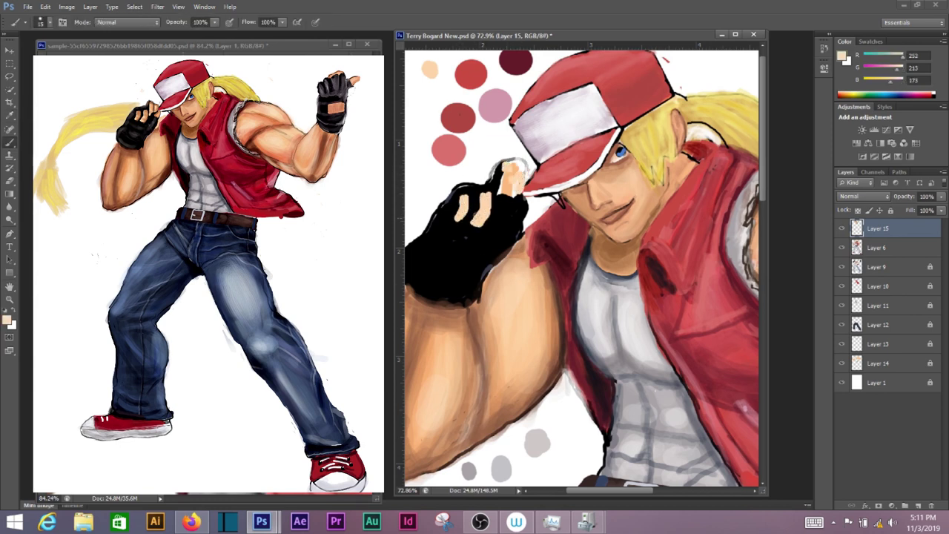
mouse_move(500, 169)
mouse_down()
mouse_move(501, 206)
mouse_move(519, 183)
mouse_up()
alt+click(524, 165)
alt+click(512, 177)
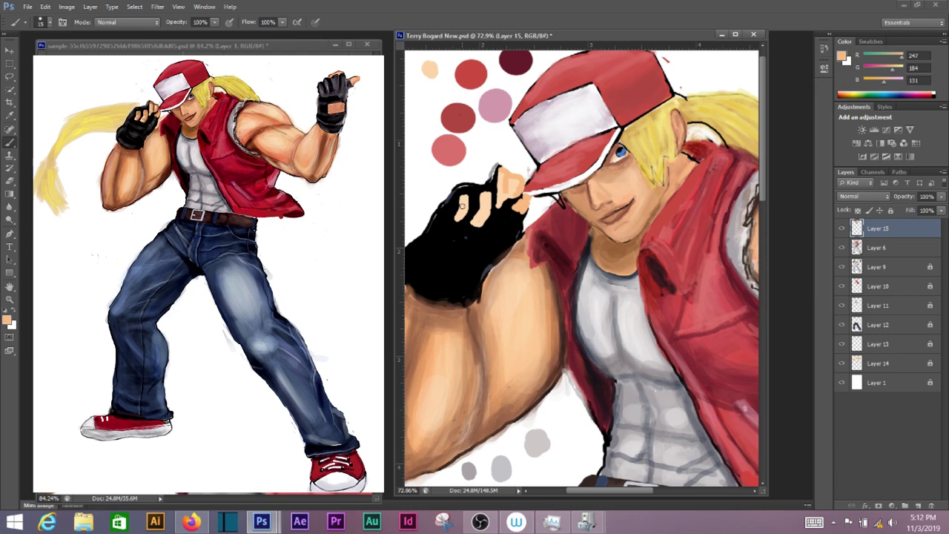
drag(461, 195, 464, 222)
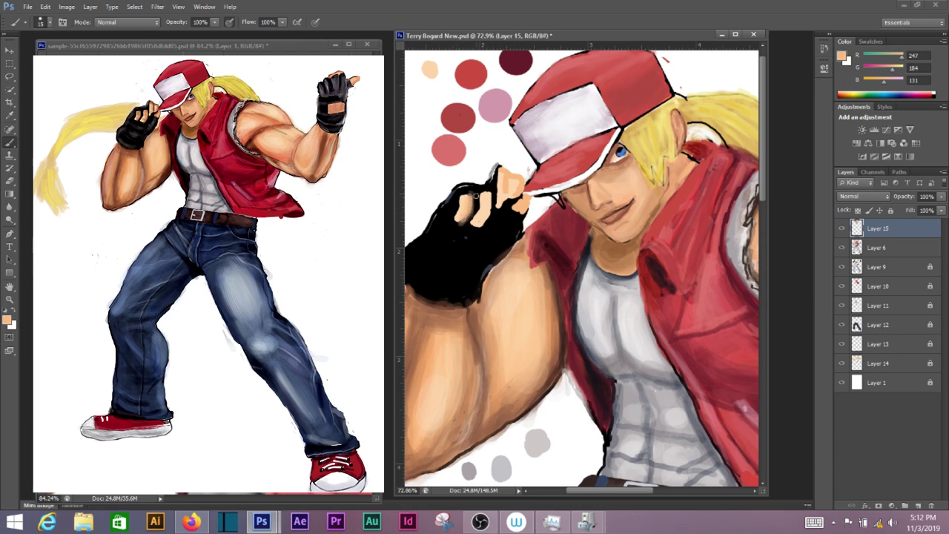
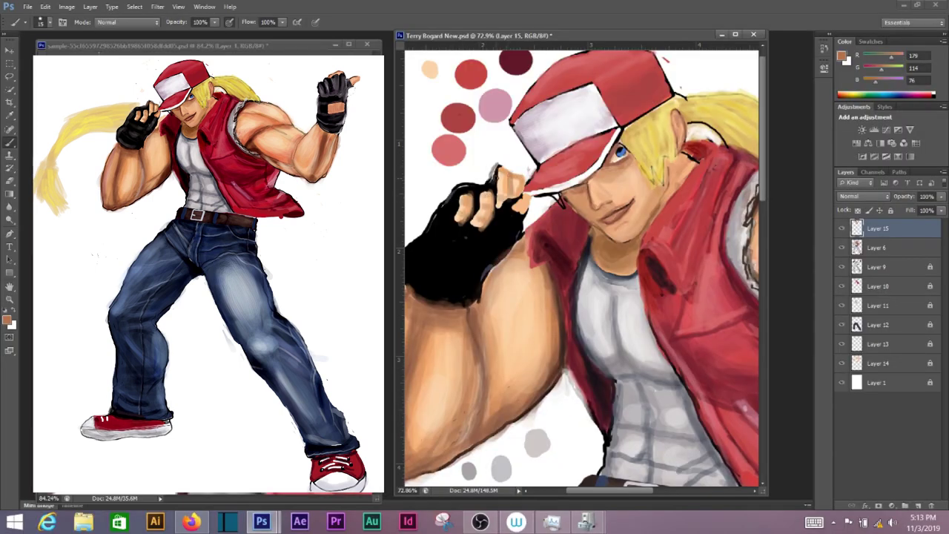
Step: Shade the black fingerless glove with a sampled dark grey
alt+click(536, 213)
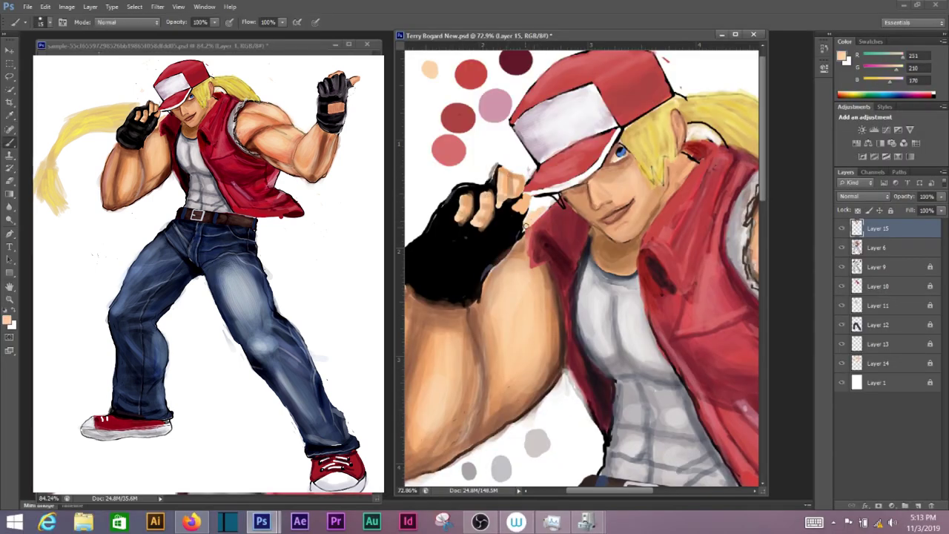
alt+click(517, 245)
mouse_move(505, 228)
mouse_down()
mouse_move(475, 275)
mouse_move(434, 267)
mouse_move(429, 243)
mouse_move(478, 287)
mouse_up()
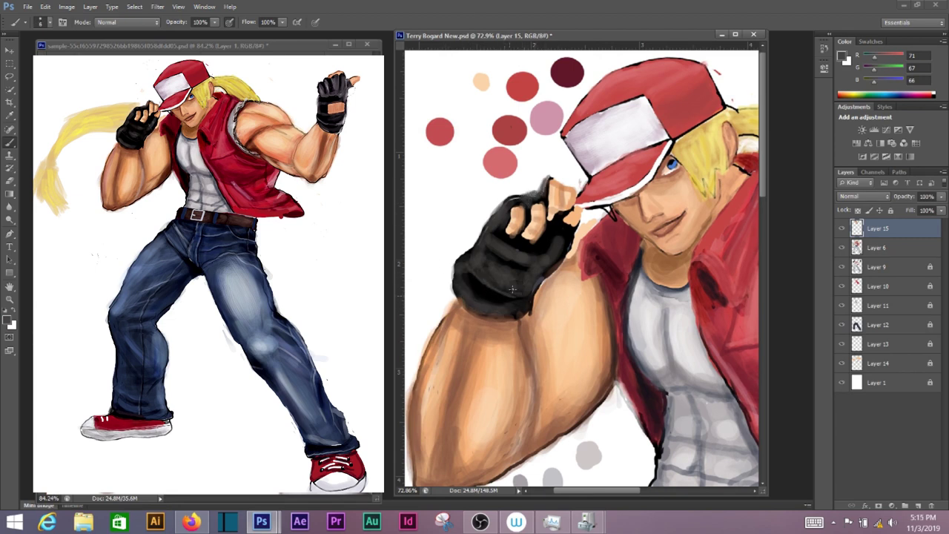
Step: Set up soft white at 38% opacity, then outline the fingers in dark grey at full opacity
key(x)
key(bracketright)
key(bracketright)
key(3)
key(8)
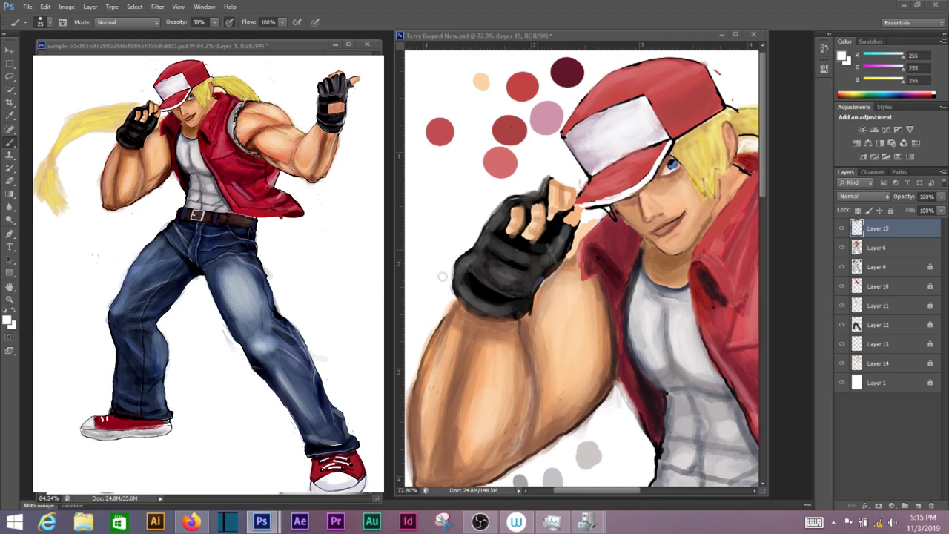
click(216, 24)
alt+click(550, 249)
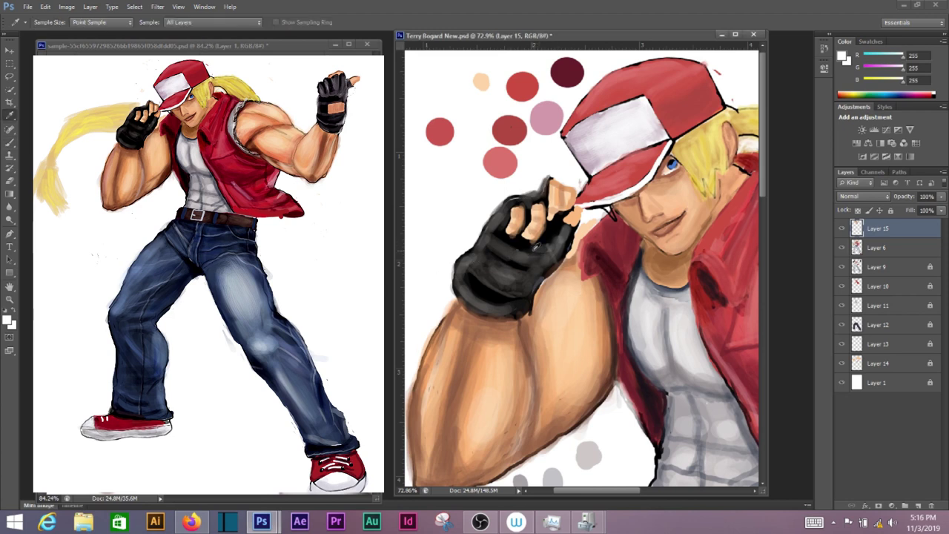
key(0)
mouse_move(562, 209)
mouse_down()
mouse_move(555, 181)
mouse_move(578, 212)
mouse_up()
Step: Paint grey highlights on the raised glove's fingers and along its outer and lower edge
alt+click(606, 298)
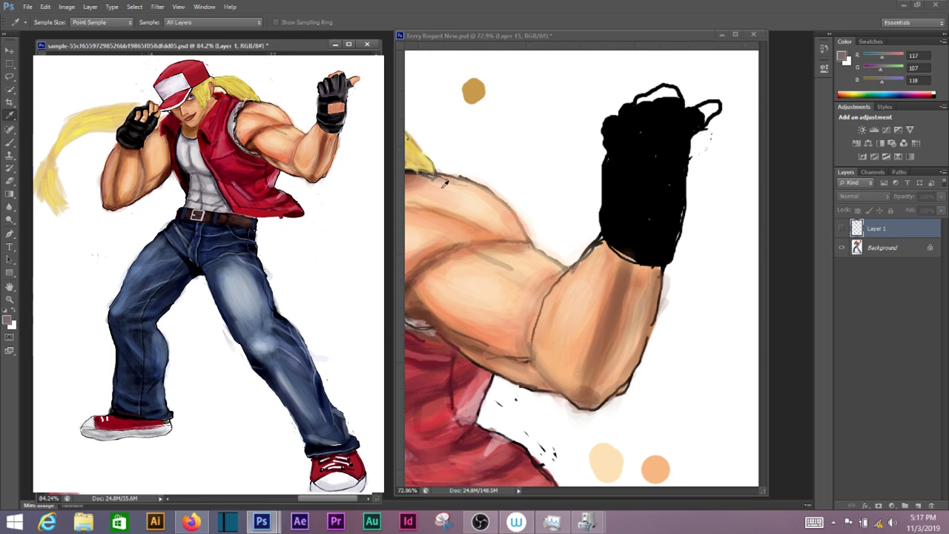
mouse_move(675, 98)
mouse_down()
mouse_move(674, 151)
mouse_move(651, 149)
mouse_up()
mouse_move(627, 113)
mouse_down()
mouse_move(630, 153)
mouse_move(677, 140)
mouse_move(686, 167)
mouse_move(631, 182)
mouse_move(608, 208)
mouse_up()
drag(684, 167, 612, 211)
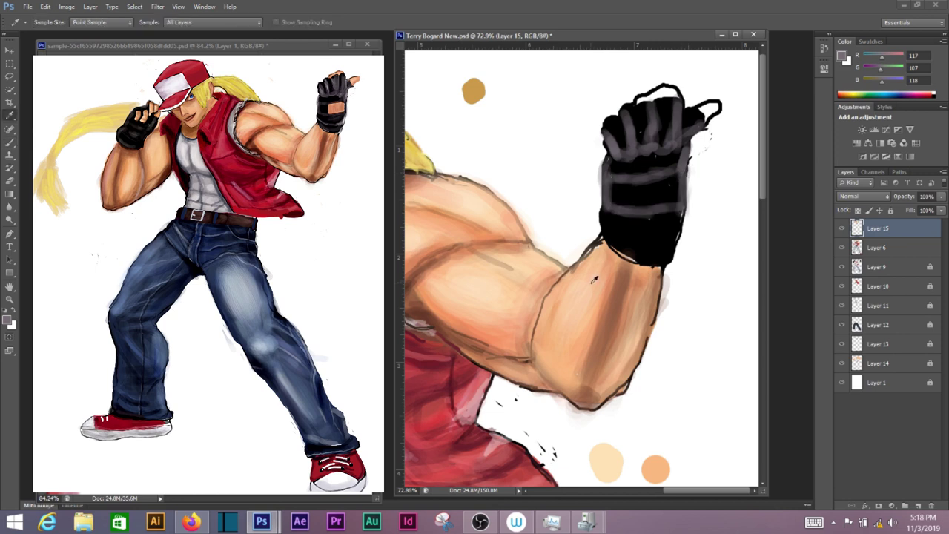
Step: Fill a warm beige patch on the glove's back and a dark grey band across the wrist
mouse_move(671, 181)
mouse_down()
mouse_move(636, 205)
mouse_move(632, 190)
mouse_move(671, 194)
mouse_move(646, 190)
mouse_up()
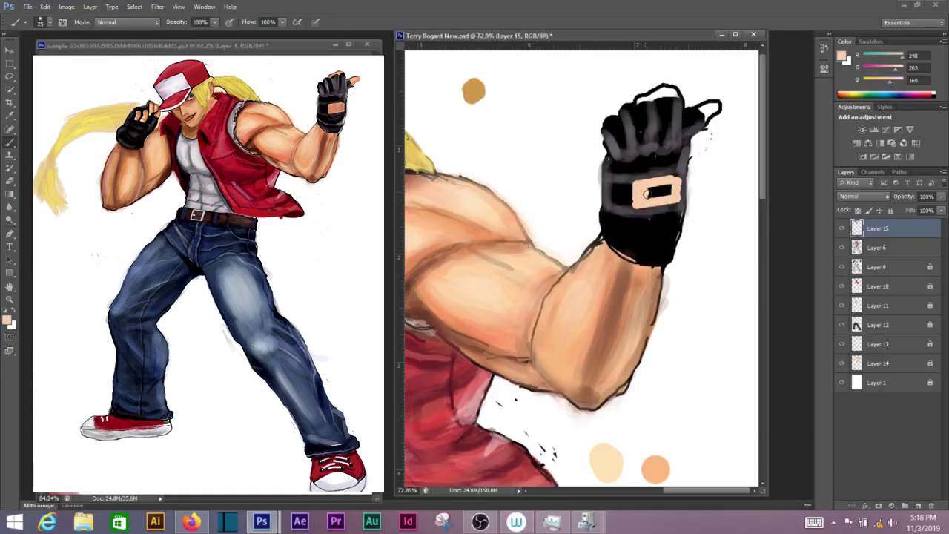
alt+click(646, 189)
alt+click(660, 238)
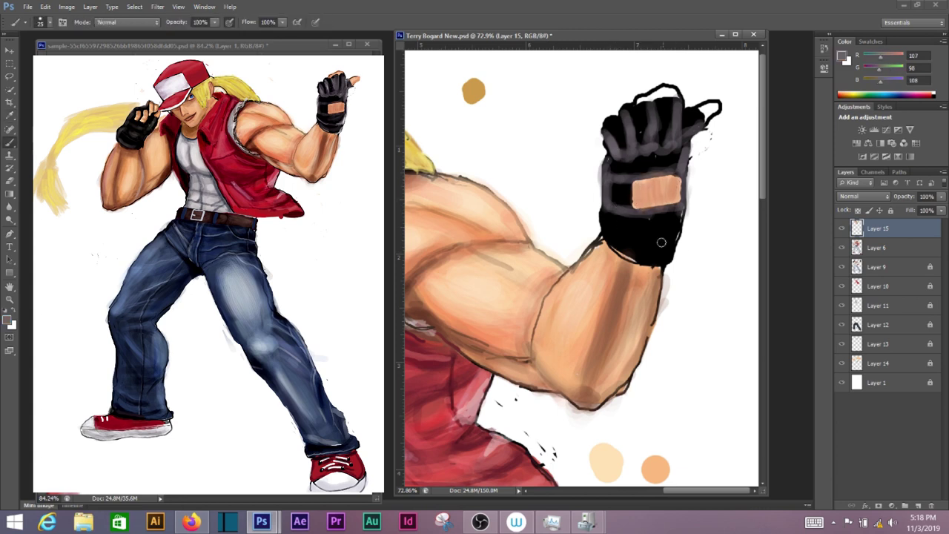
drag(604, 222, 670, 241)
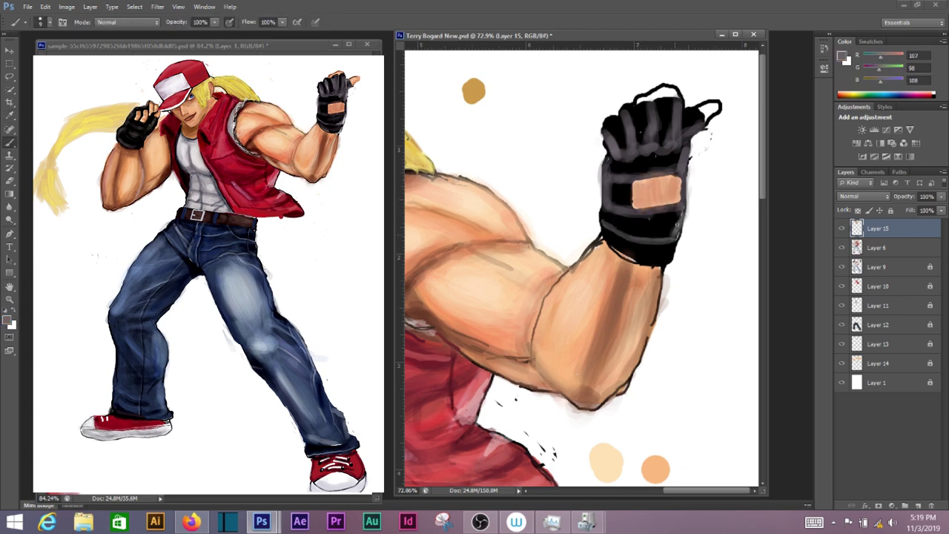
Step: Add grey and white highlights across the fingers and paint the thumb tip in skin tone
drag(676, 104, 678, 138)
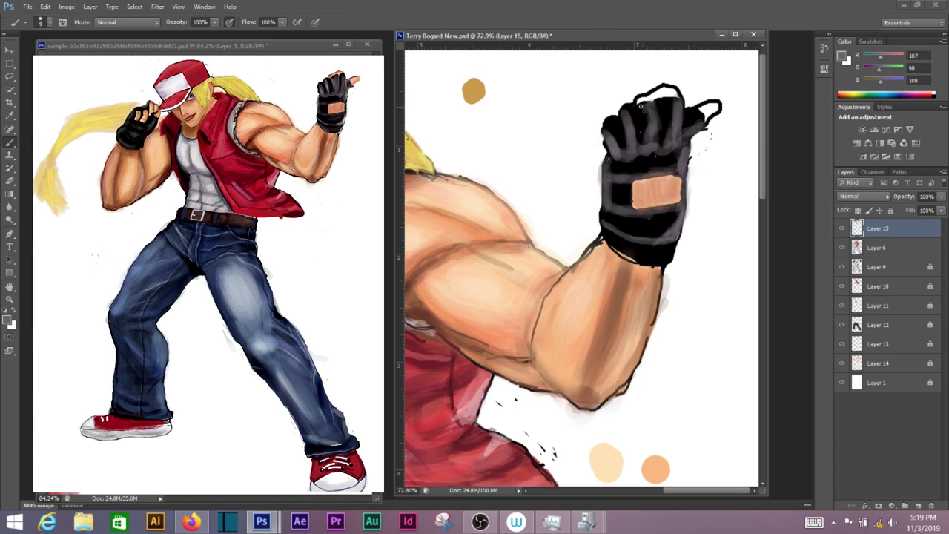
drag(622, 110, 611, 146)
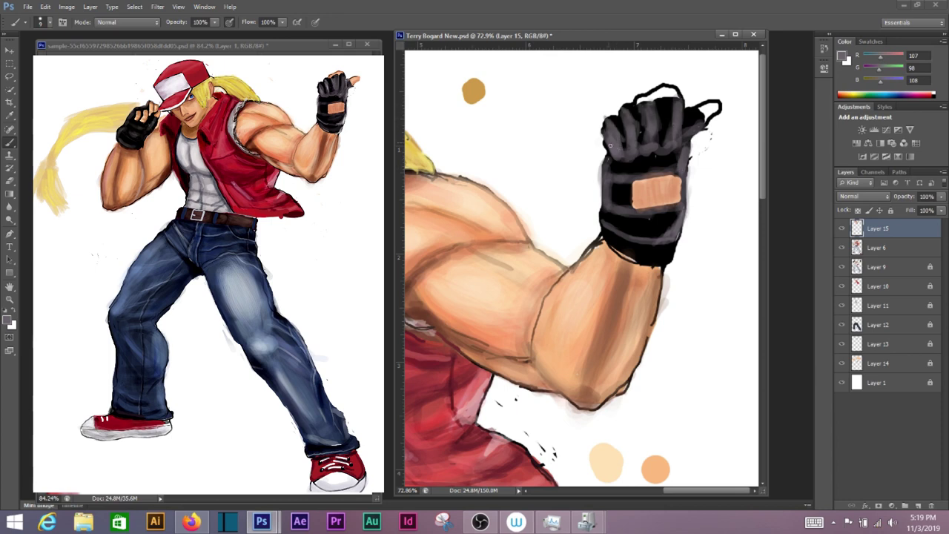
key(x)
mouse_move(684, 143)
mouse_down()
mouse_move(685, 170)
mouse_move(666, 161)
mouse_up()
drag(684, 101, 686, 138)
mouse_move(650, 104)
mouse_down()
mouse_move(647, 129)
mouse_move(627, 146)
mouse_up()
drag(614, 126, 617, 154)
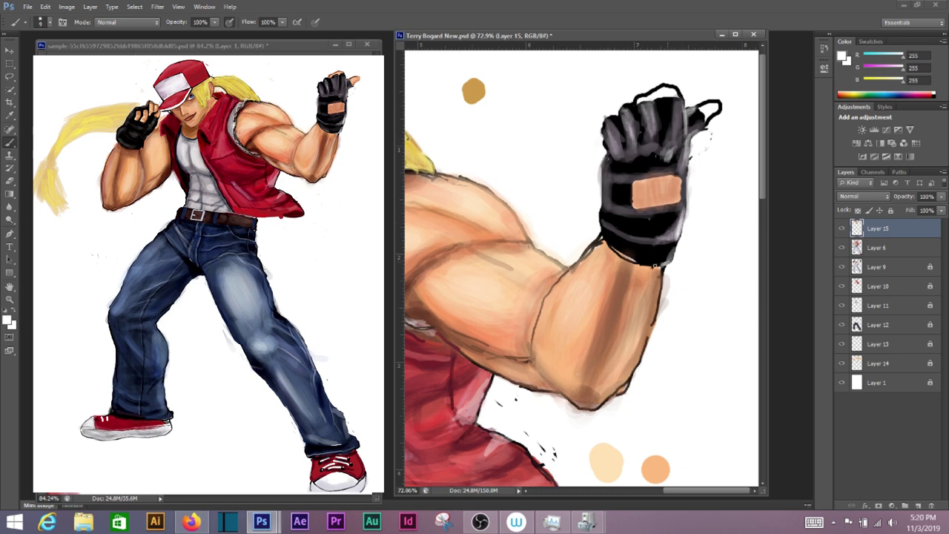
alt+click(586, 304)
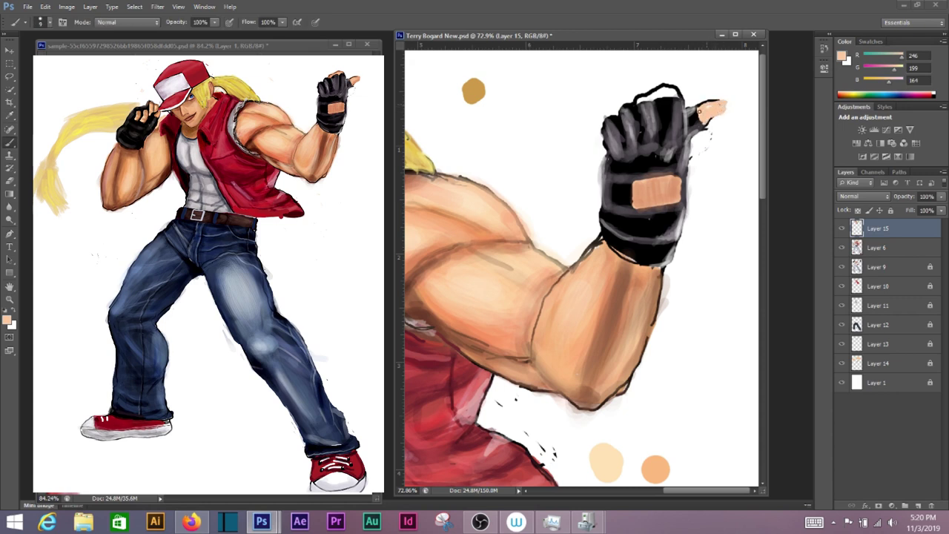
drag(662, 94, 676, 91)
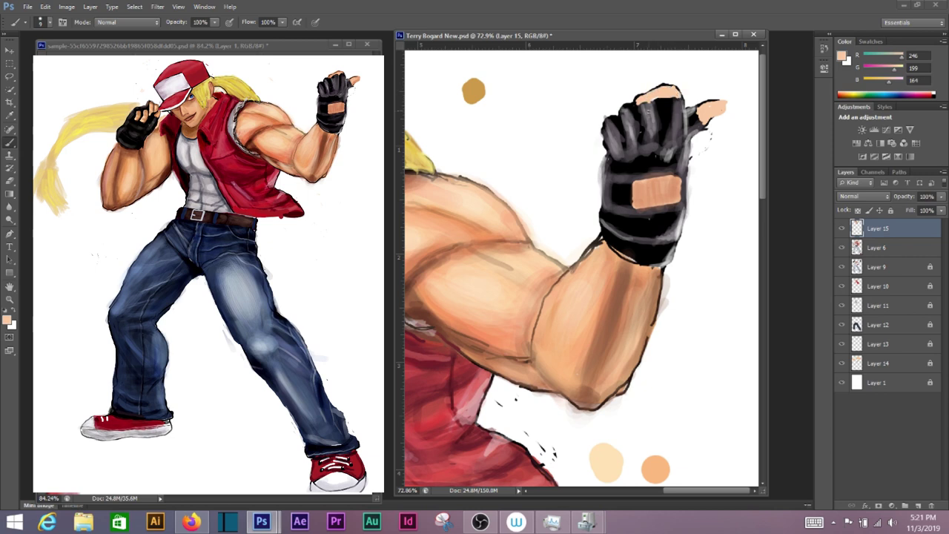
Step: Paint sampled grey highlights on the glove fingers and across the wrist band
key(d)
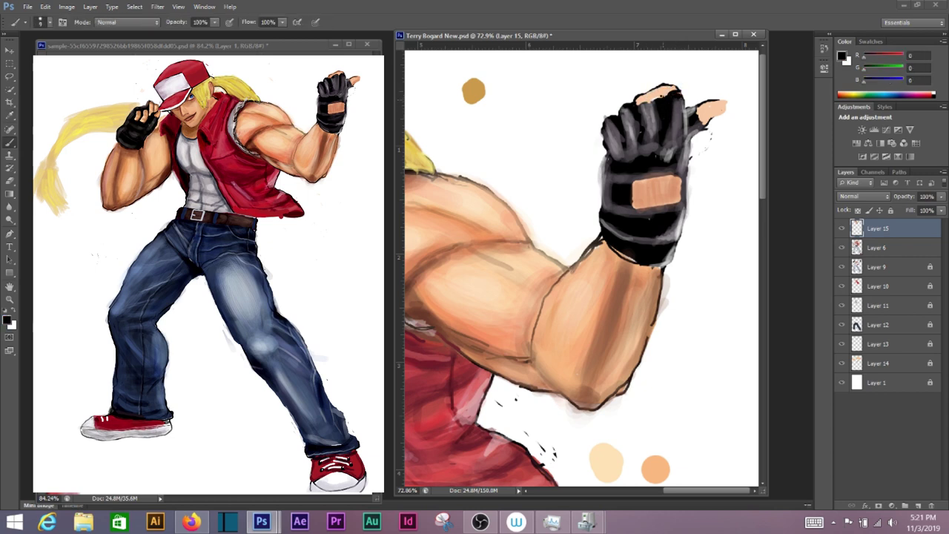
alt+click(636, 105)
drag(662, 96, 657, 141)
drag(612, 156, 657, 147)
drag(643, 253, 671, 250)
mouse_move(601, 231)
mouse_down()
mouse_move(671, 244)
mouse_move(638, 259)
mouse_up()
drag(631, 226, 677, 213)
mouse_move(678, 143)
mouse_down()
mouse_move(697, 119)
mouse_move(673, 123)
mouse_up()
mouse_move(675, 91)
mouse_down()
mouse_move(676, 139)
mouse_move(644, 148)
mouse_up()
Step: Paint a sampled skin tone over the knuckles with a smaller brush
alt+click(704, 121)
key(bracketleft)
key(bracketleft)
drag(710, 101, 656, 90)
key(bracketright)
key(bracketright)
Step: Soften and brighten the forearm with light skin tones at 51% opacity
key(5)
key(1)
drag(662, 280, 635, 374)
drag(644, 340, 623, 390)
drag(660, 273, 649, 339)
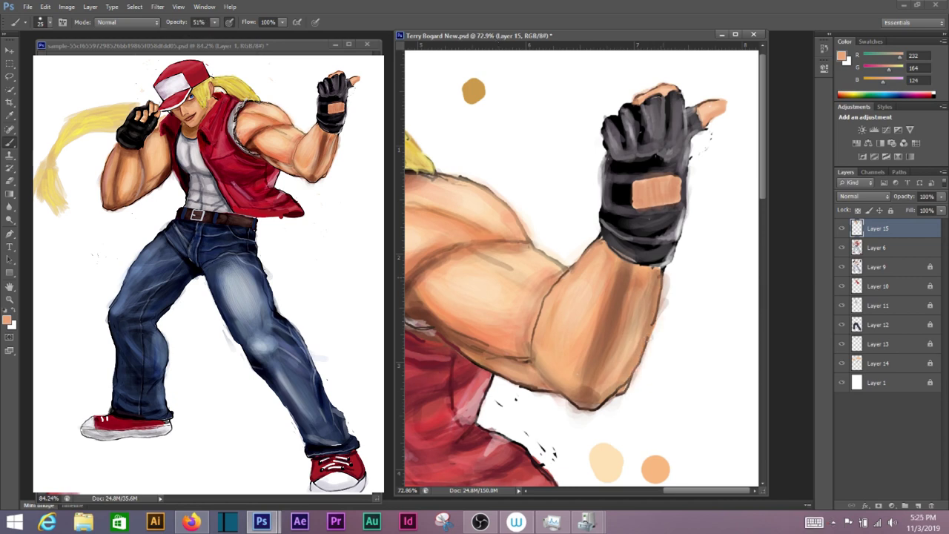
key(x)
mouse_move(632, 285)
mouse_down()
mouse_move(674, 291)
mouse_move(685, 322)
mouse_up()
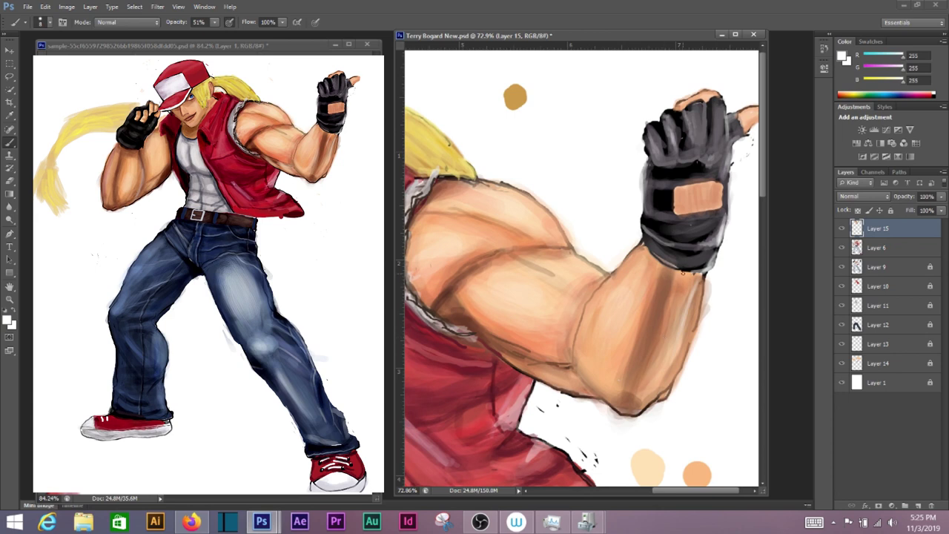
alt+click(634, 256)
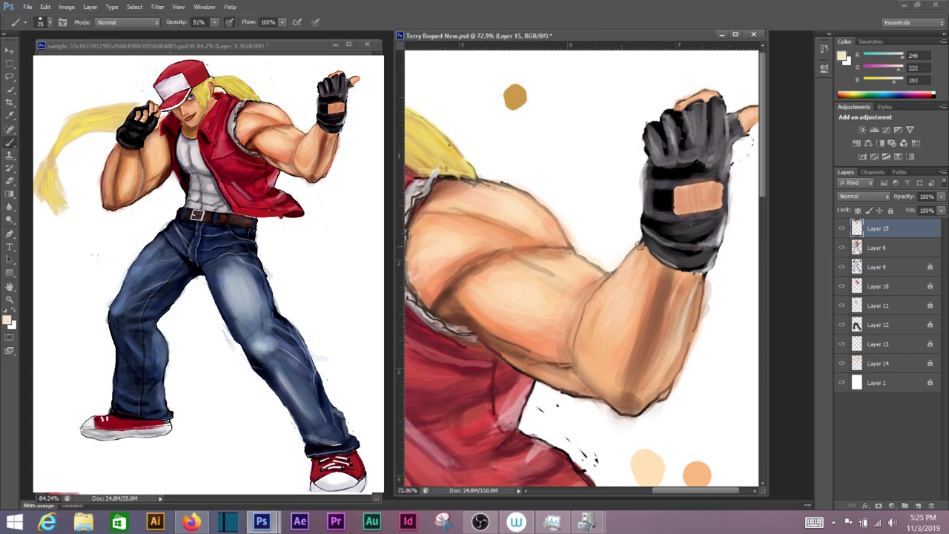
mouse_move(637, 304)
mouse_down()
mouse_move(618, 370)
mouse_move(643, 297)
mouse_up()
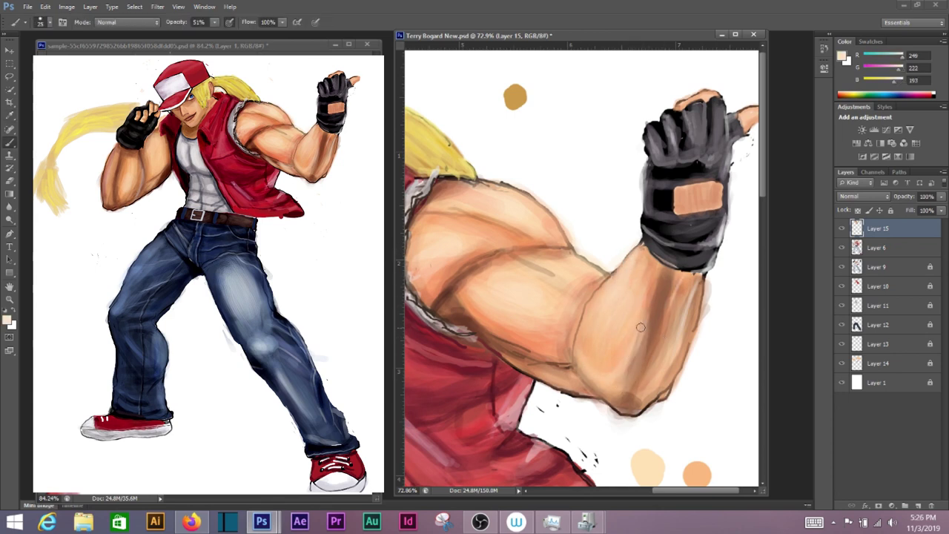
Step: Deepen the biceps with tan shading and dark brown shadow strokes
scroll(571, 306, up, 2)
mouse_move(571, 306)
mouse_down()
mouse_move(528, 290)
mouse_move(567, 323)
mouse_move(614, 322)
mouse_move(568, 308)
mouse_up()
scroll(640, 214, down, 5)
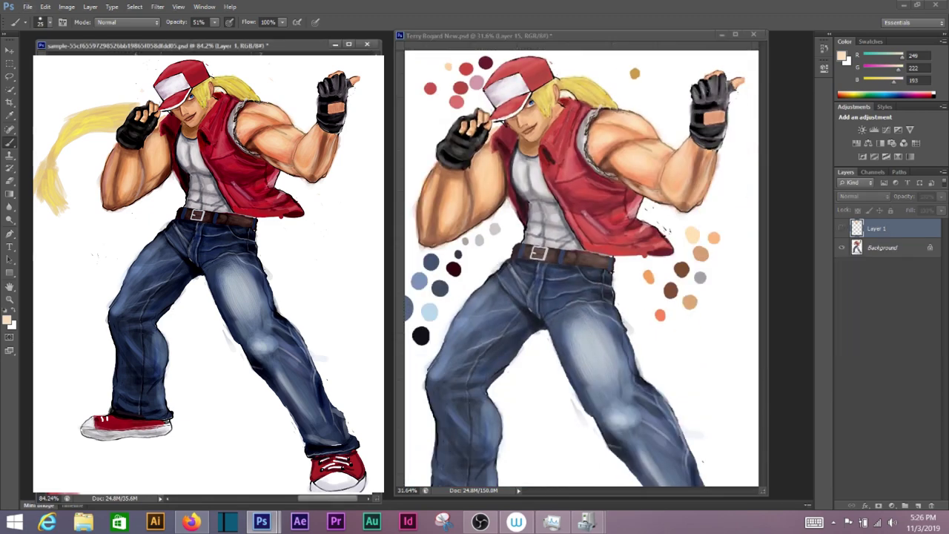
scroll(533, 302, up, 3)
scroll(533, 301, up, 3)
alt+click(533, 302)
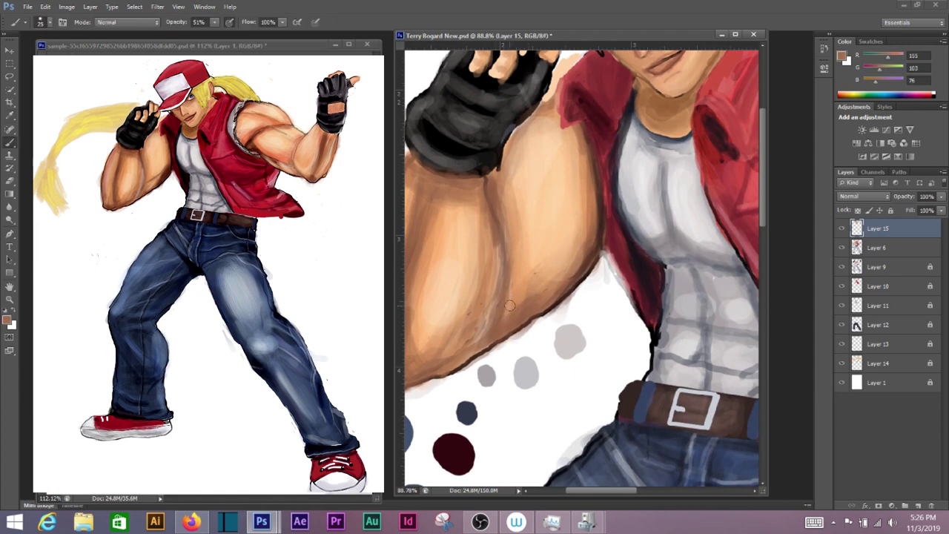
mouse_move(540, 279)
mouse_down()
mouse_move(583, 232)
mouse_move(523, 290)
mouse_up()
alt+click(569, 237)
drag(593, 243, 560, 280)
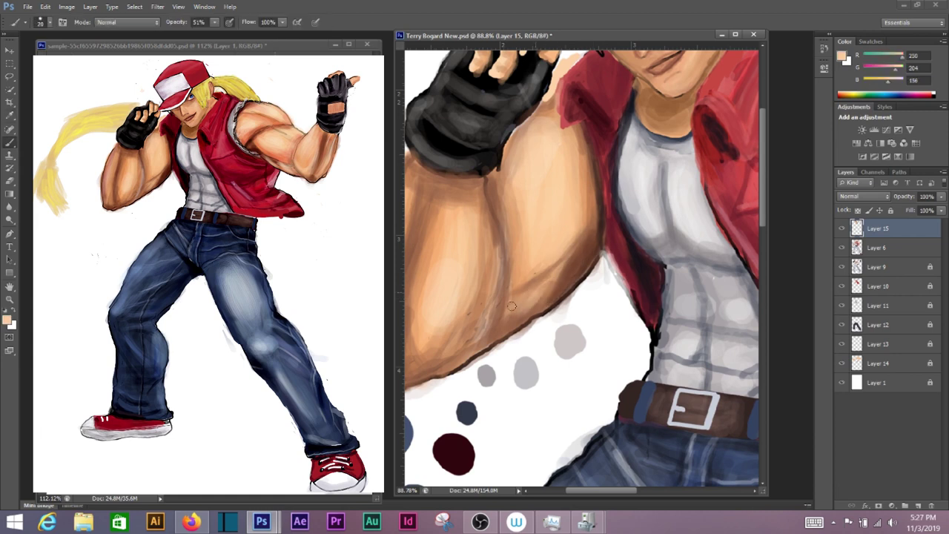
Step: Add pink highlights to the biceps and lighten the arm's left edge
alt+click(497, 224)
alt+click(489, 322)
drag(497, 204, 487, 245)
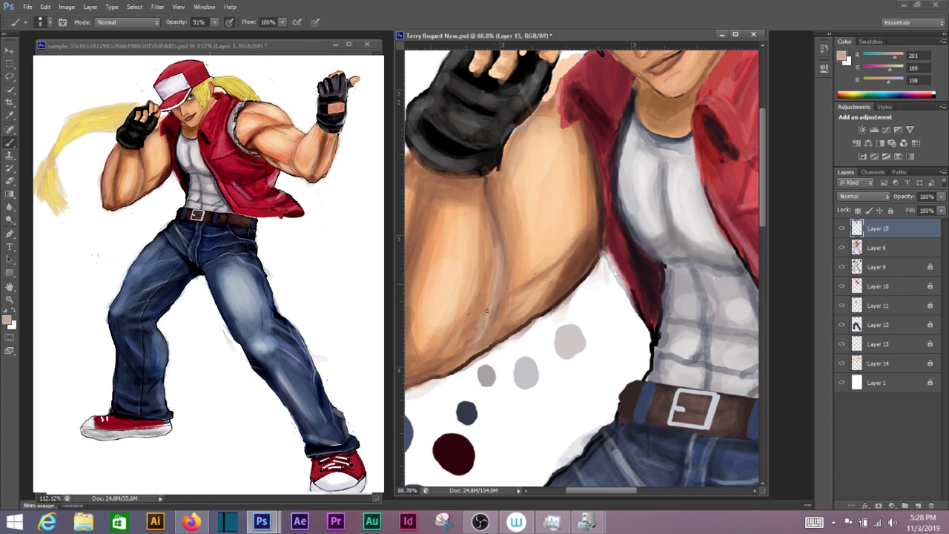
drag(486, 310, 573, 311)
alt+click(482, 194)
drag(448, 339, 462, 245)
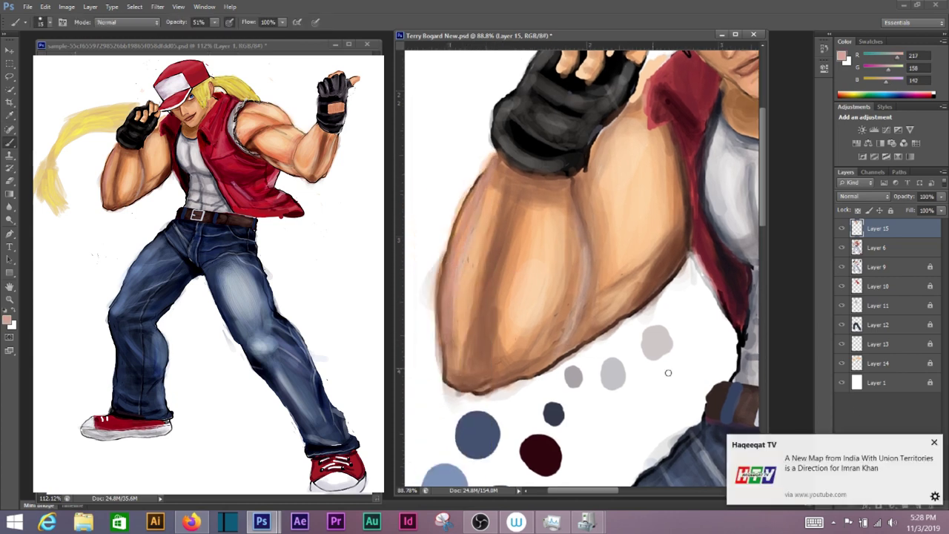
Step: Brush warm light-orange tones along the arm
alt+click(499, 183)
alt+click(482, 218)
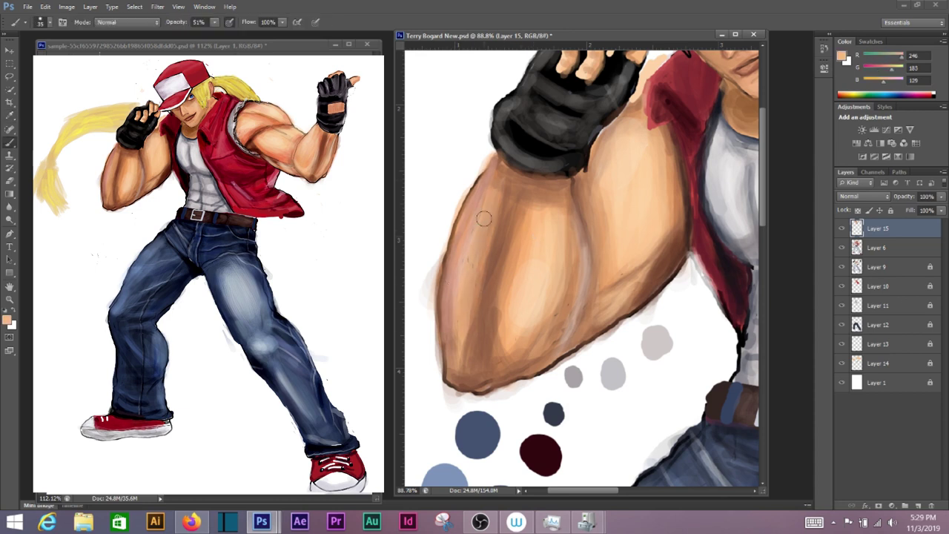
drag(468, 314, 469, 365)
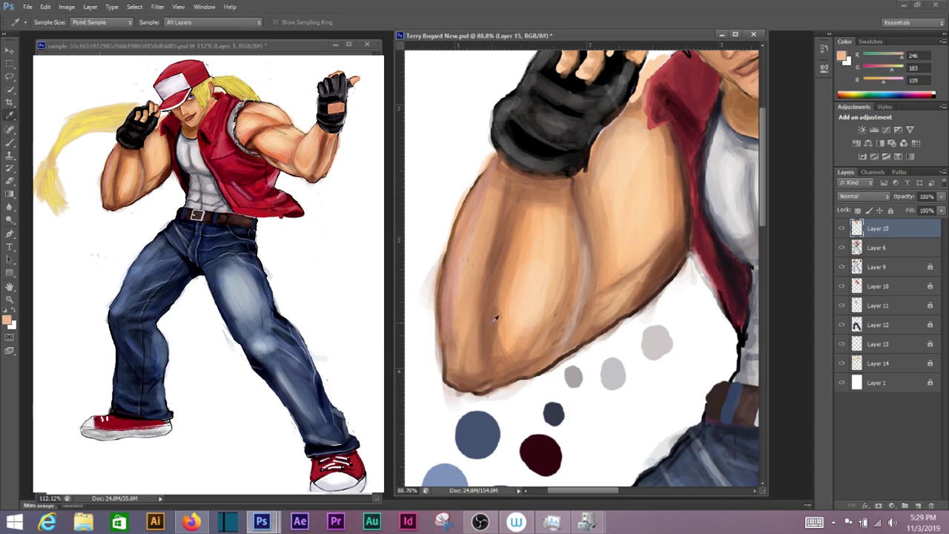
mouse_move(506, 222)
mouse_down()
mouse_move(497, 295)
mouse_move(566, 296)
mouse_up()
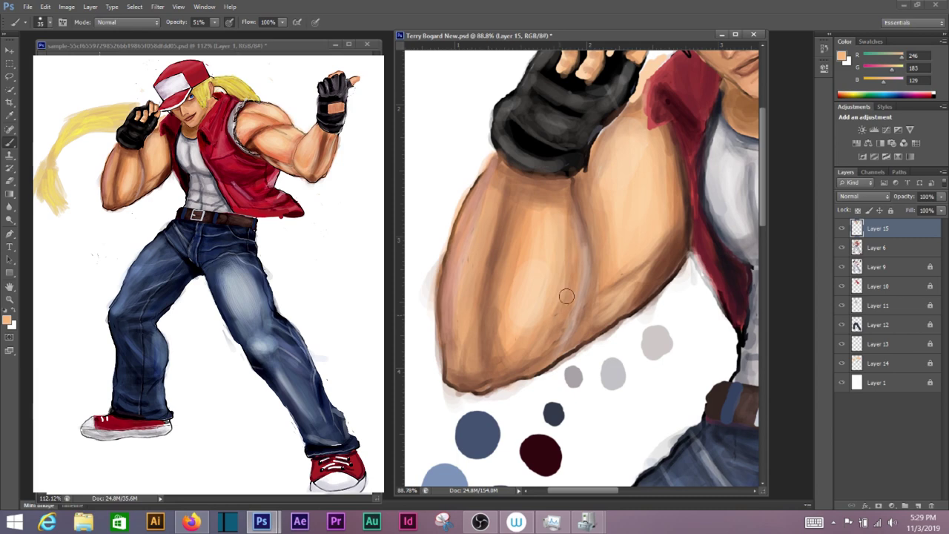